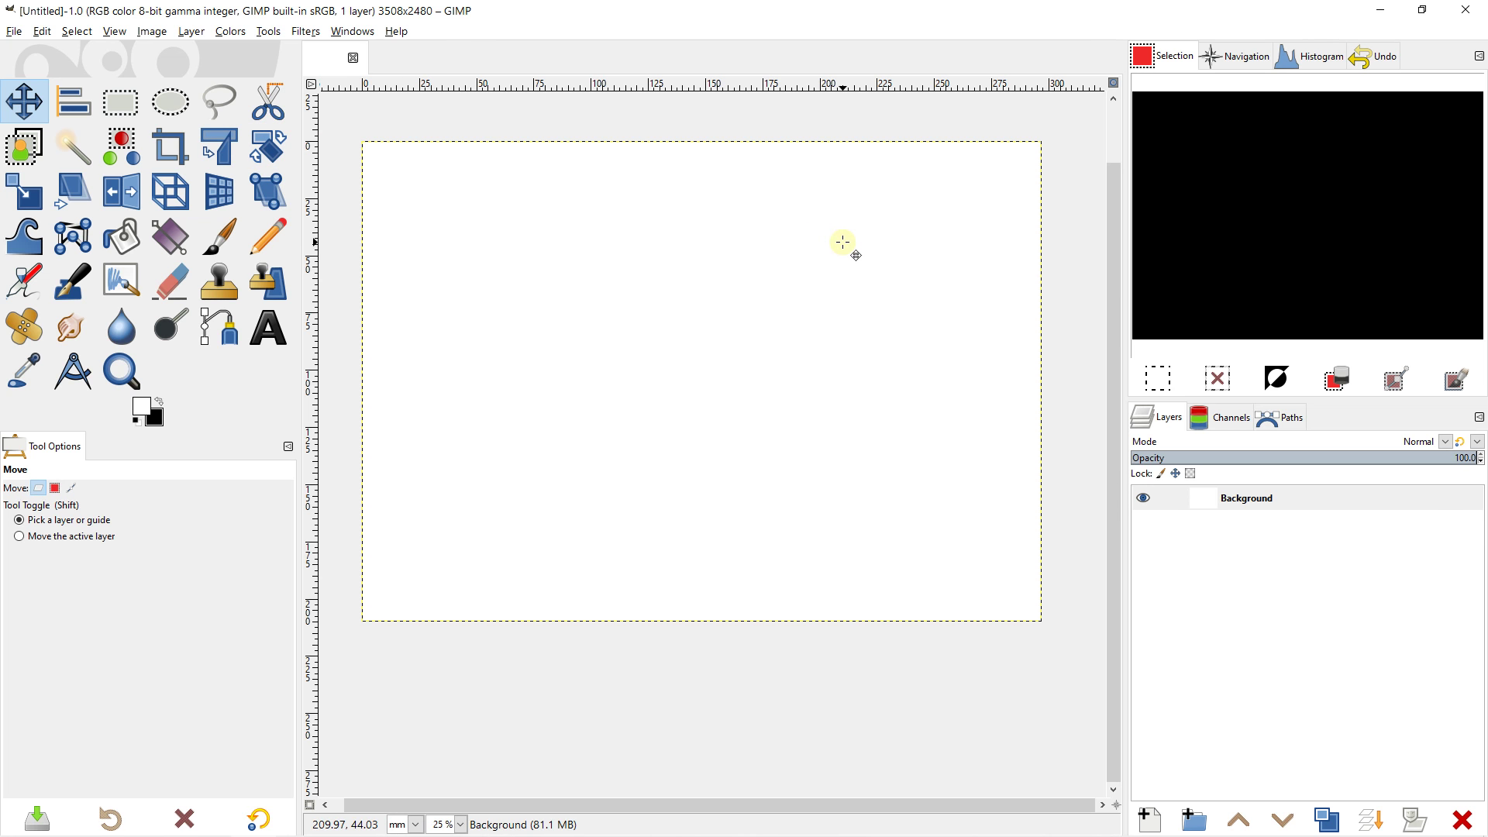
Float the Navigation panel out of the right dock, close it, then restore it to the dock.
click(1153, 63)
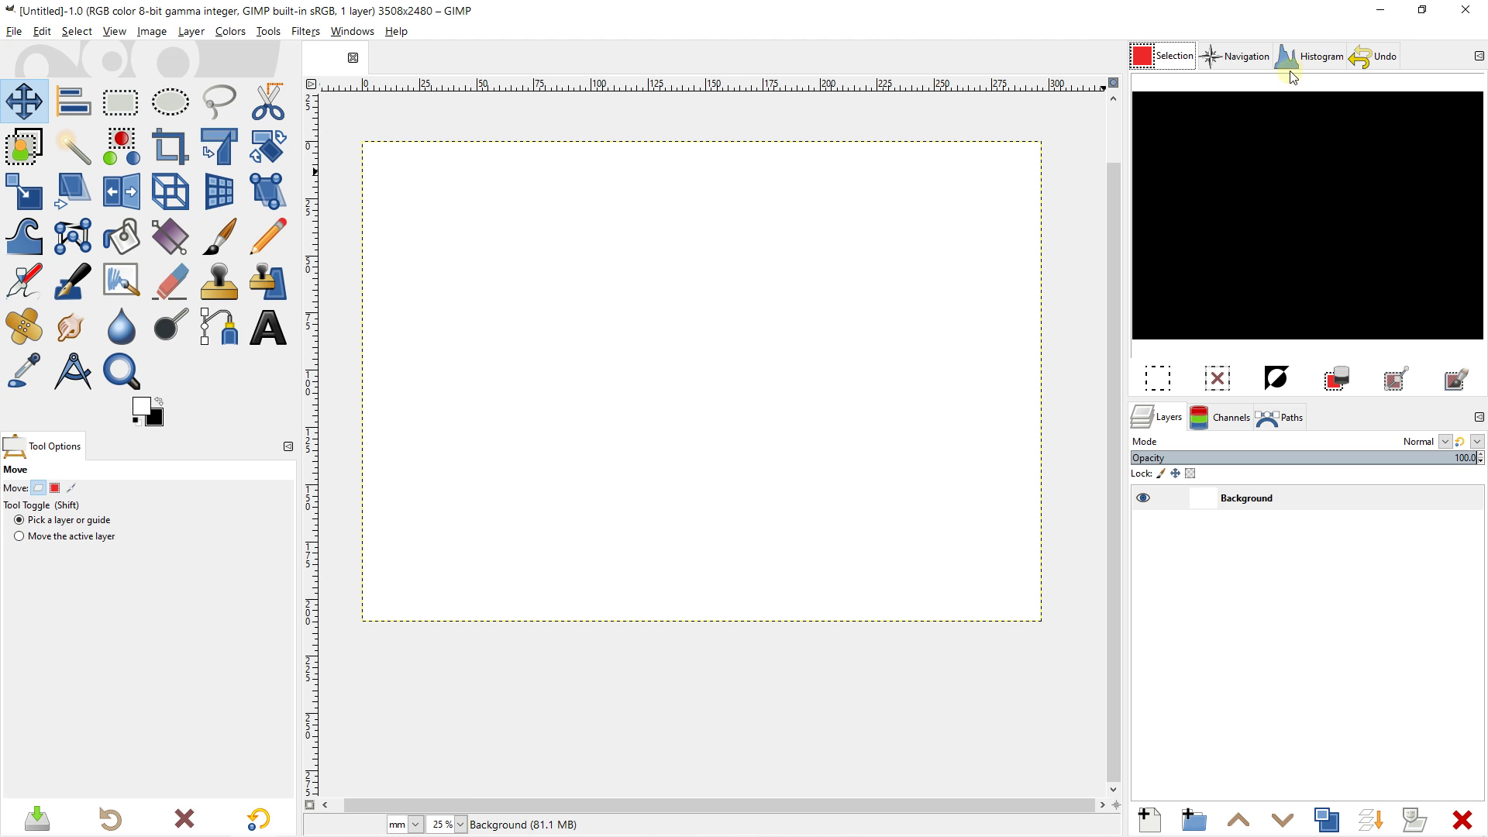
click(1229, 65)
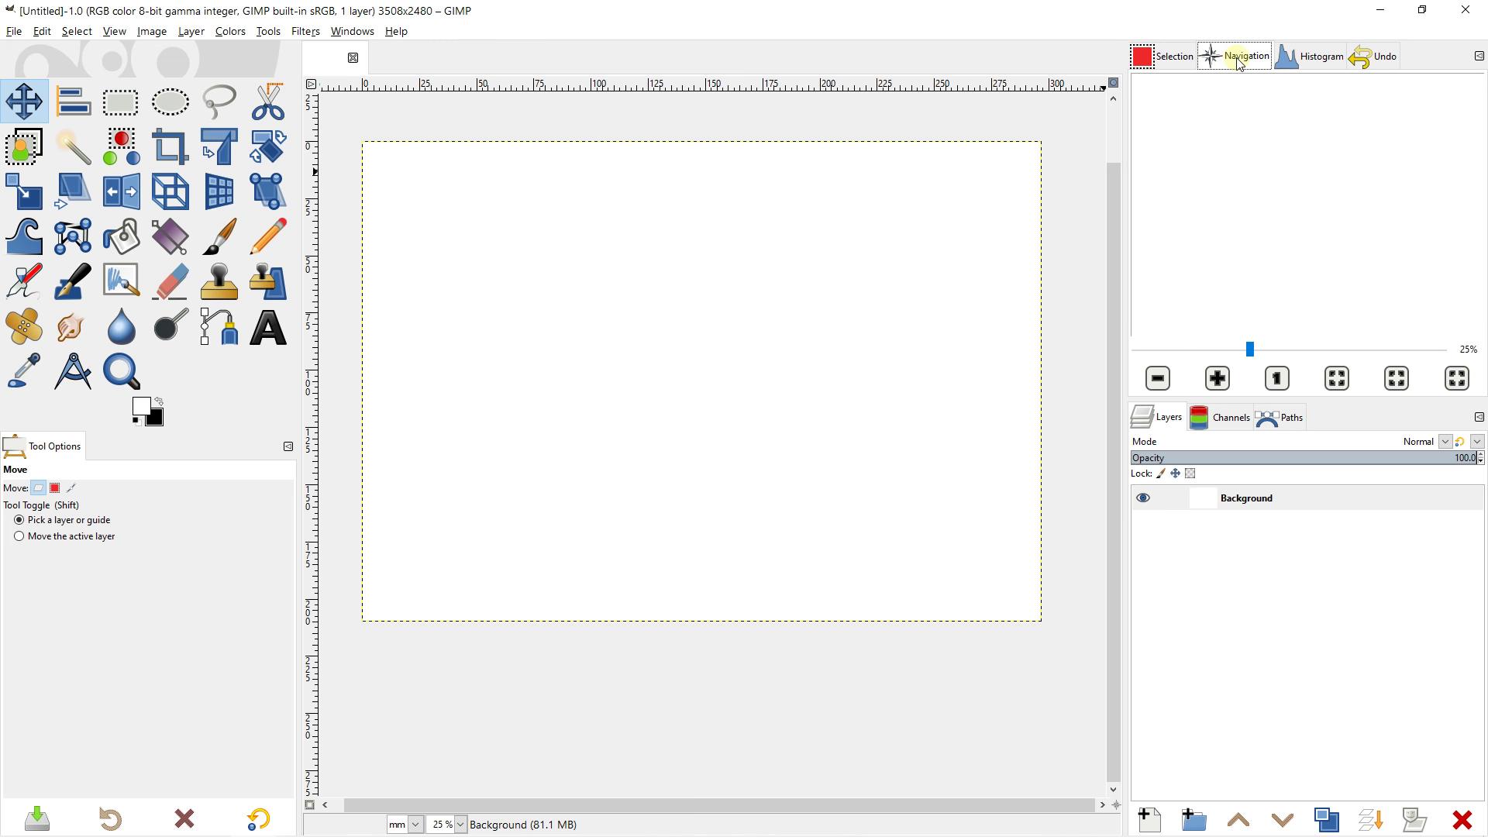
drag(1240, 64, 173, 454)
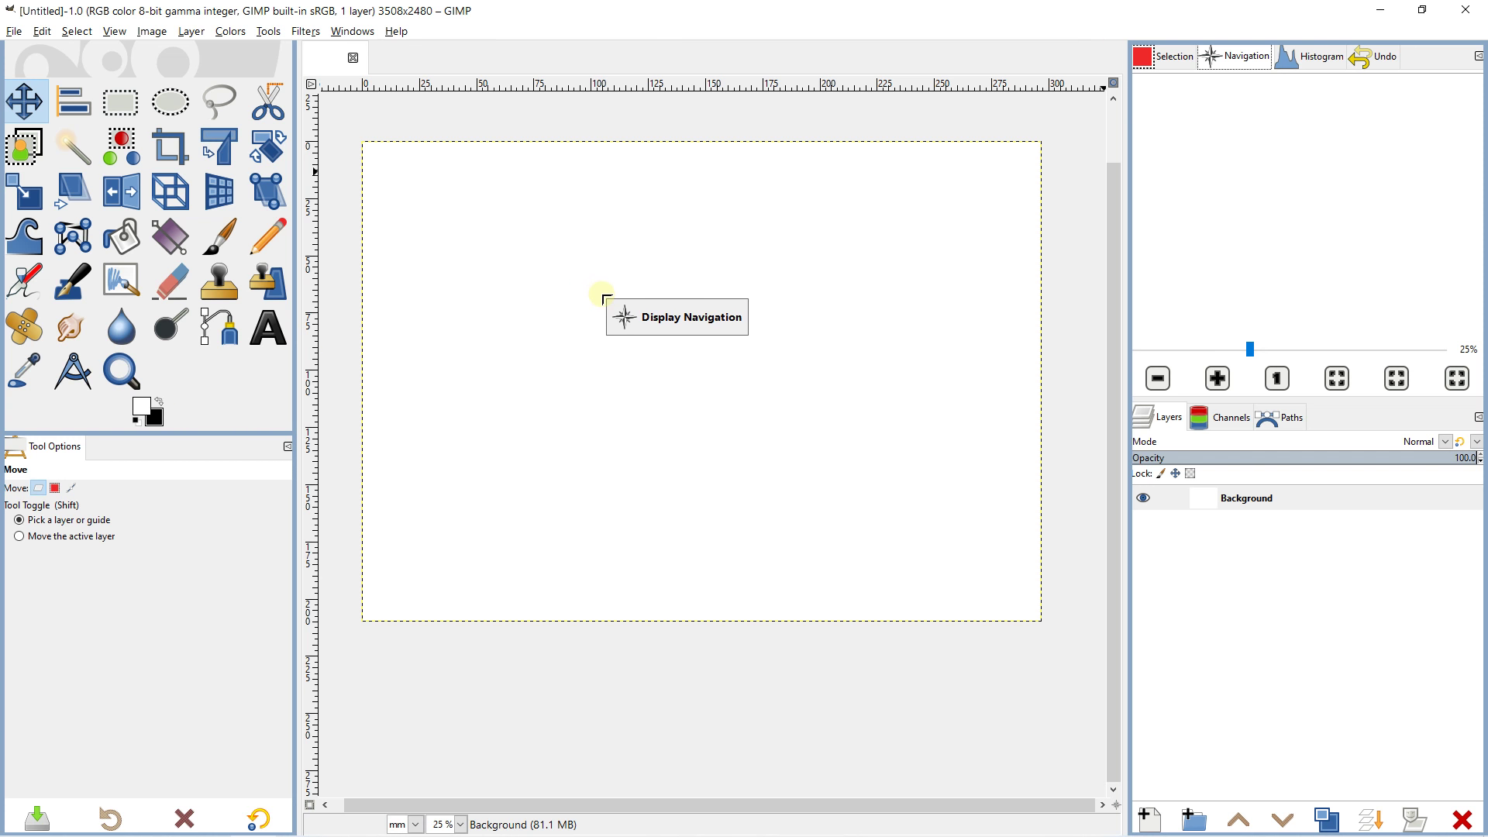
drag(174, 454, 617, 281)
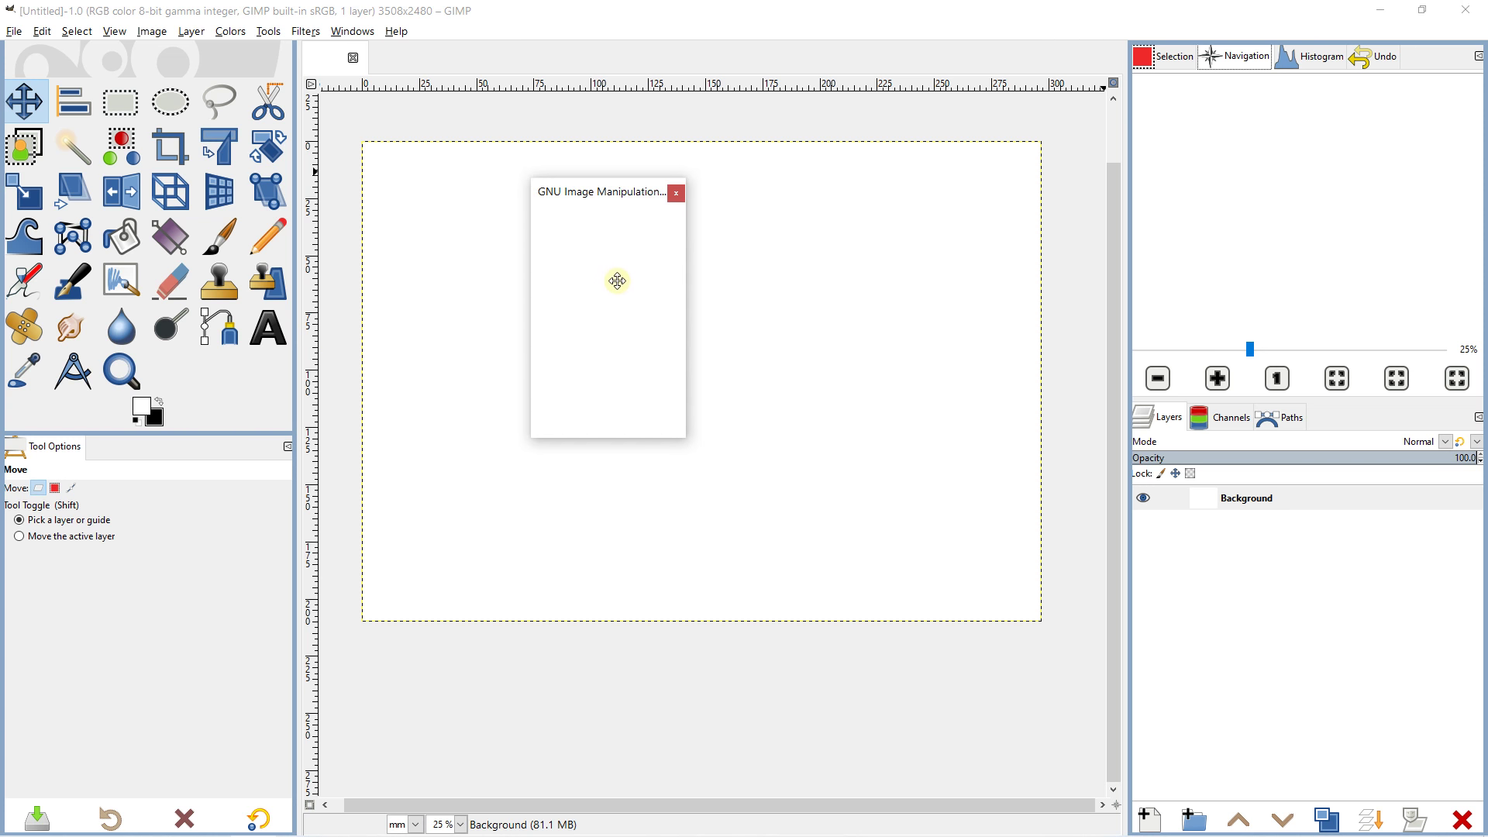
click(675, 194)
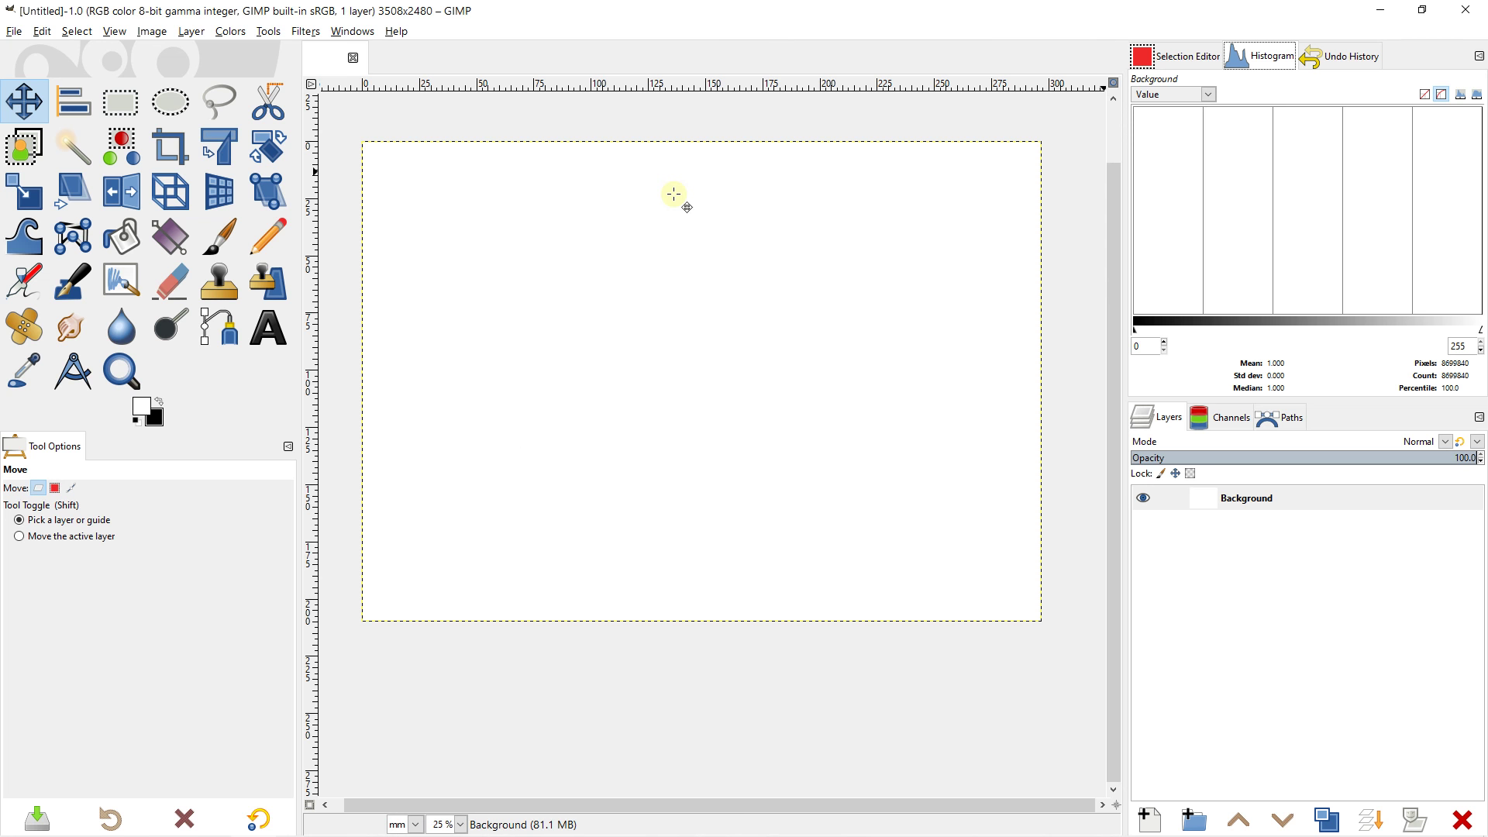
click(268, 31)
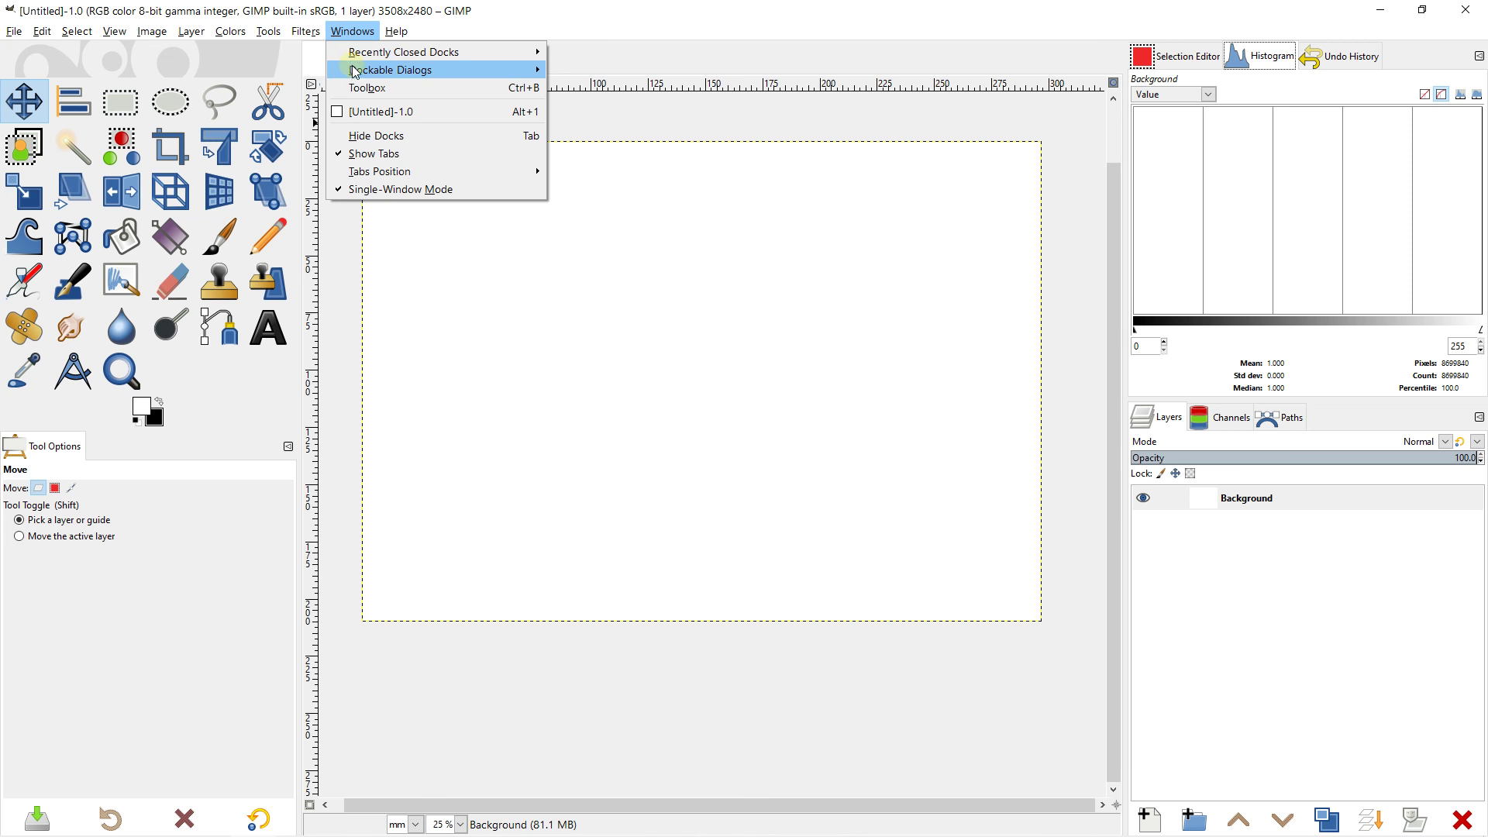
mouse_move(390, 69)
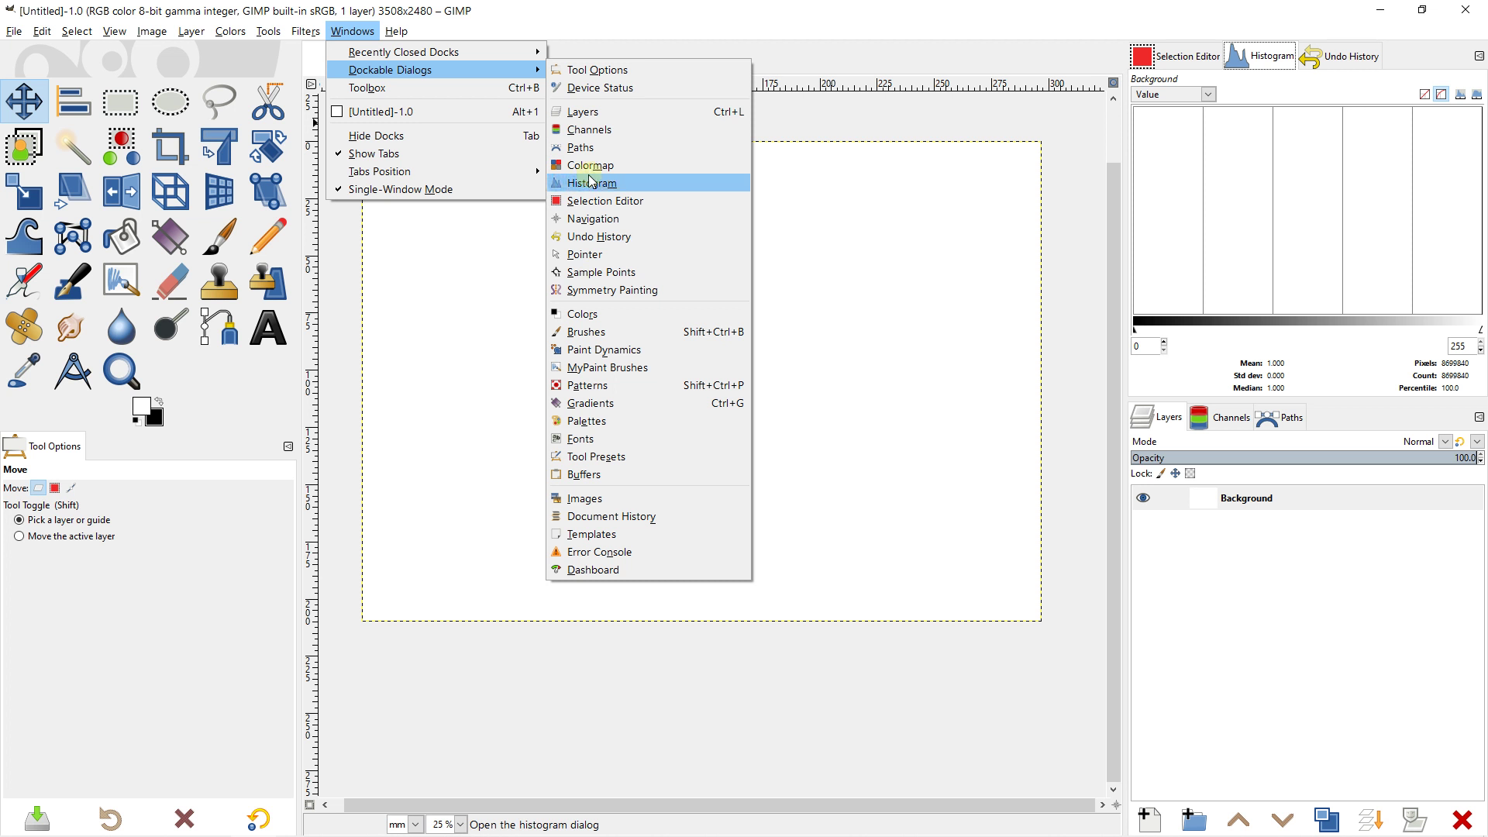
click(600, 220)
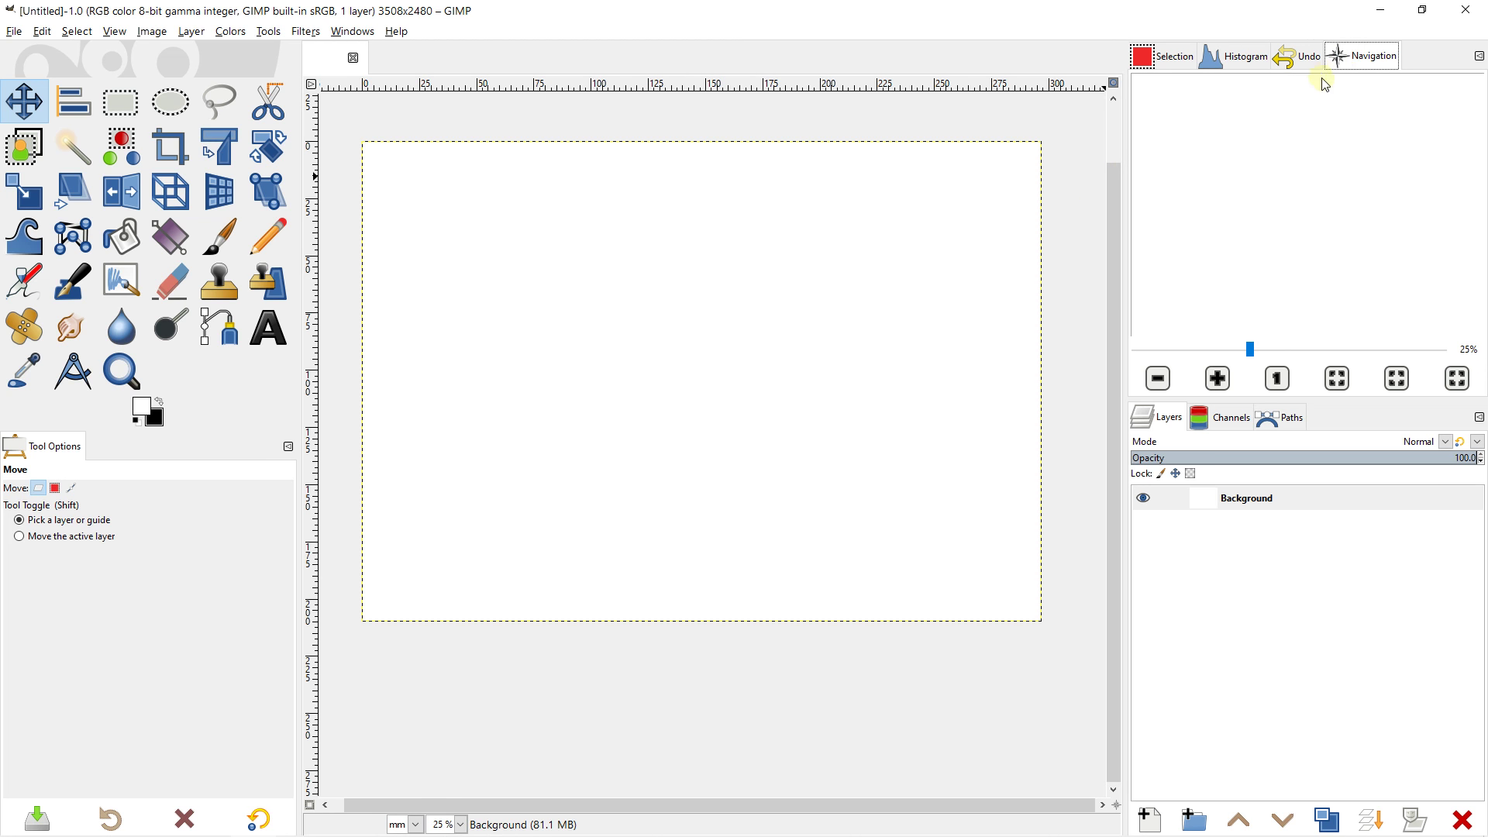
Move the Navigation tab before Undo, and add Brushes and FG/BG Color panels to the dock.
click(1283, 62)
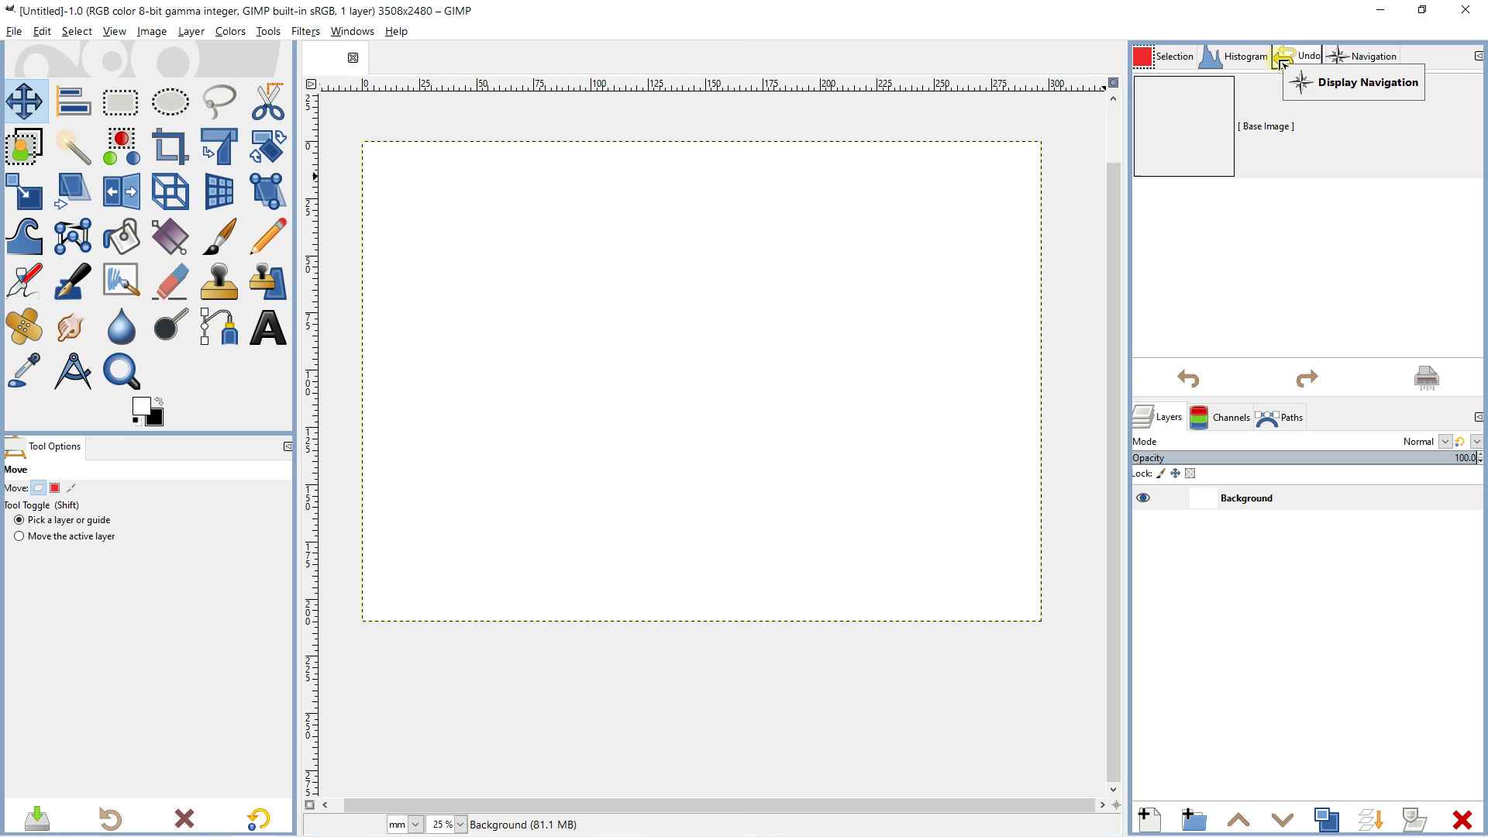
drag(1365, 56, 1244, 58)
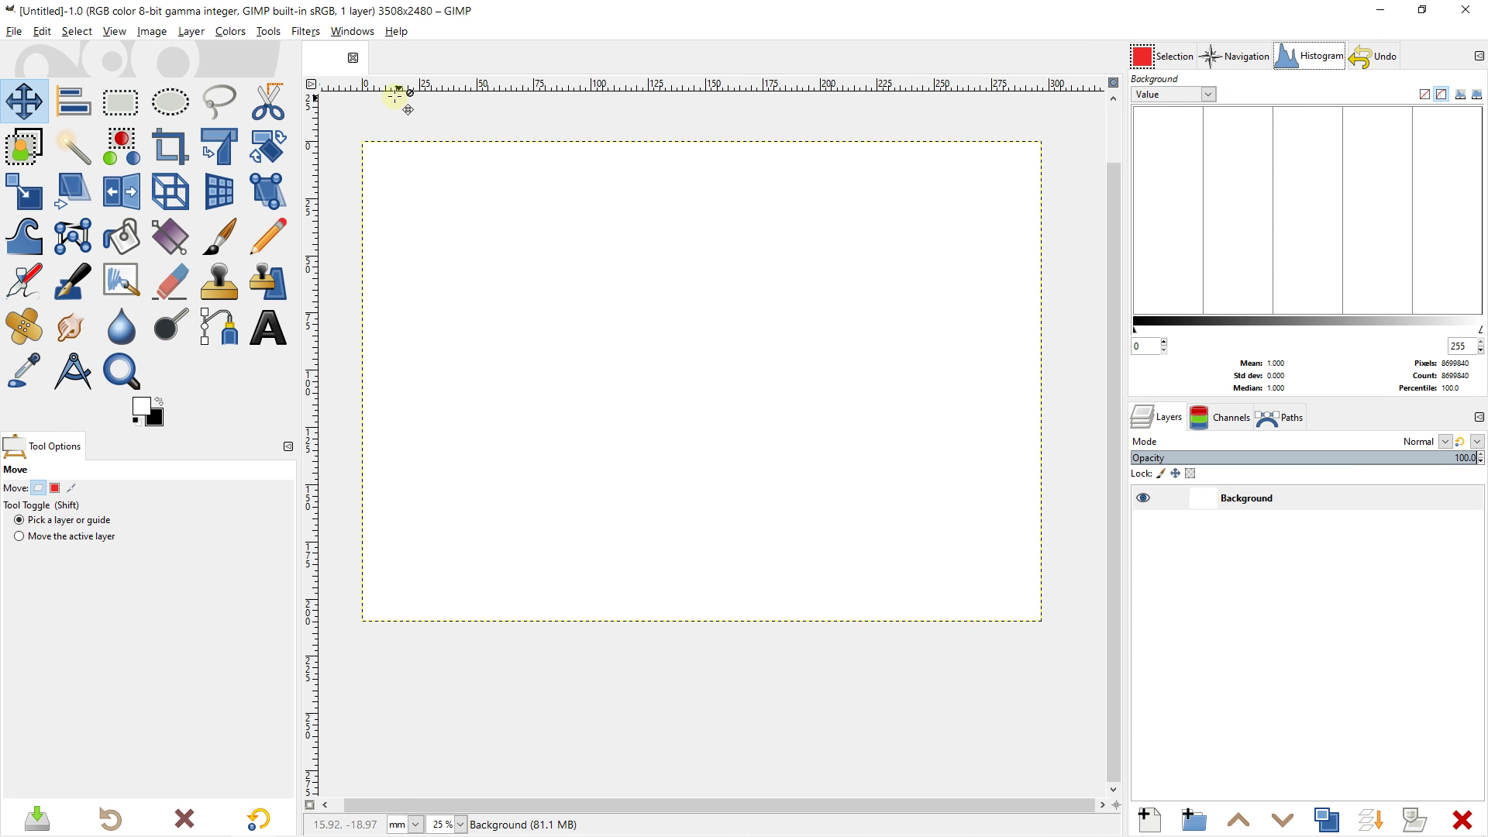
click(342, 36)
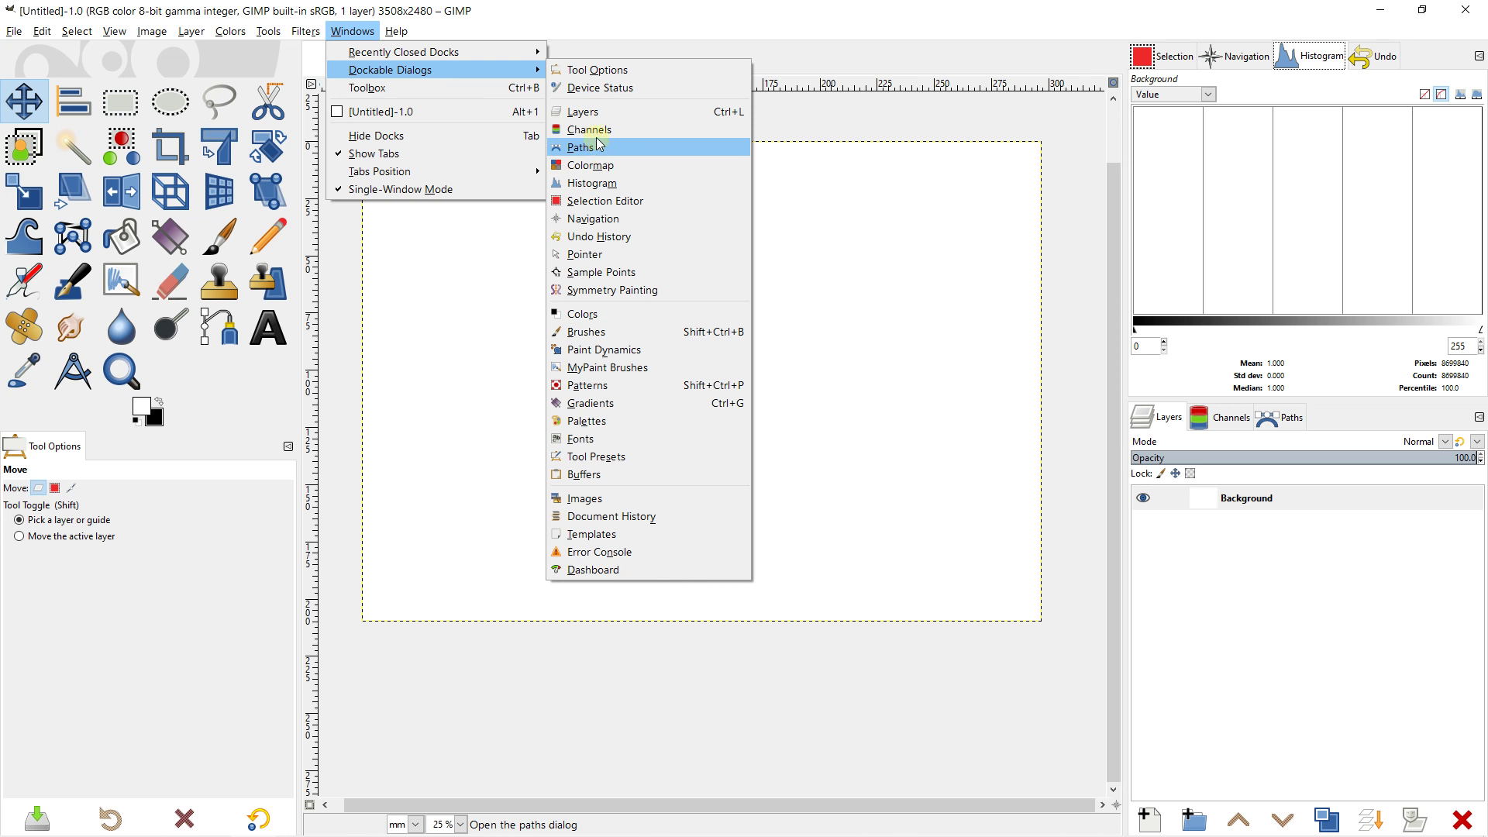
click(597, 331)
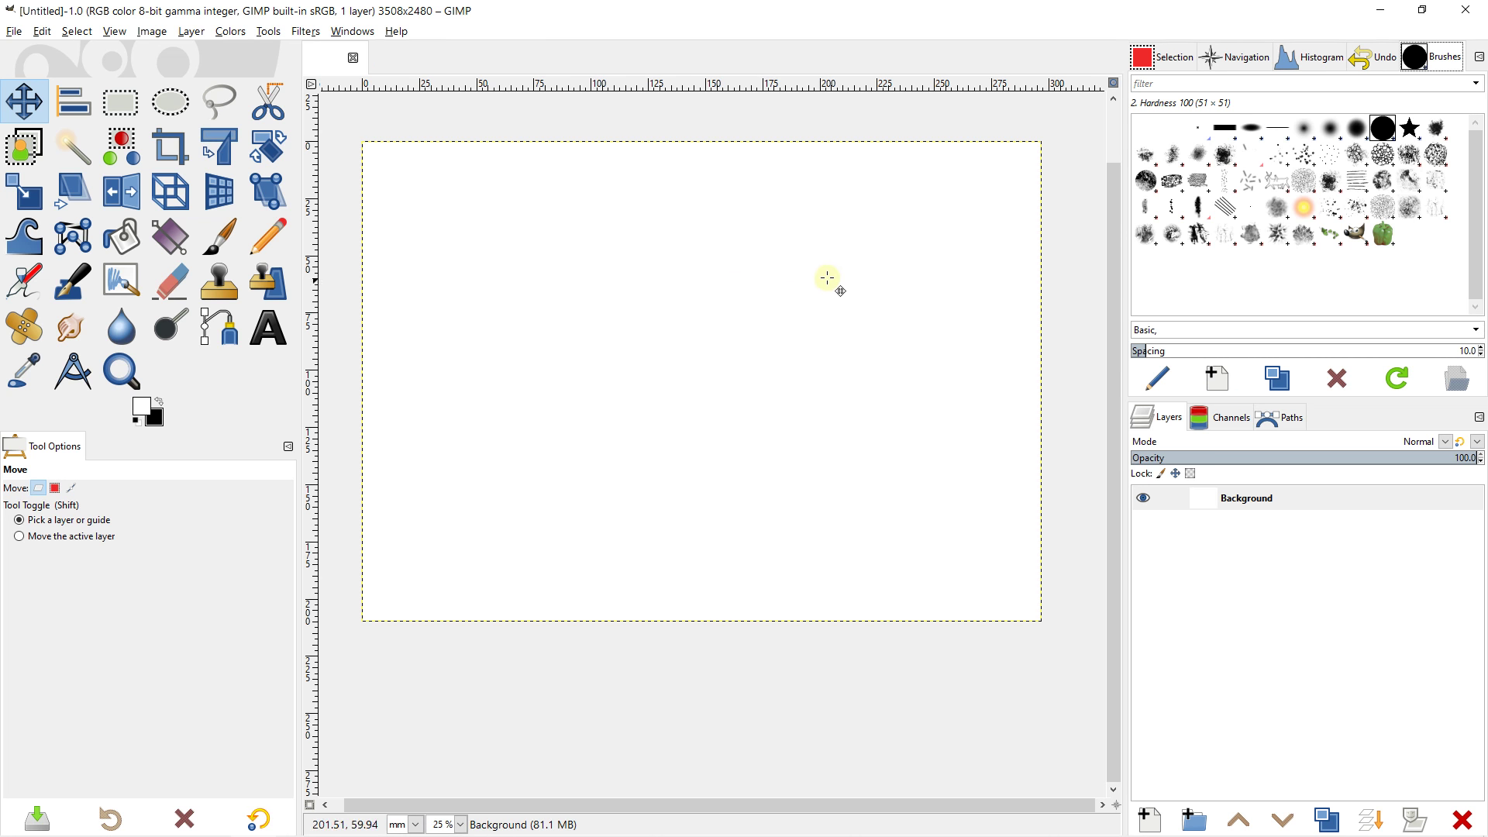
click(344, 35)
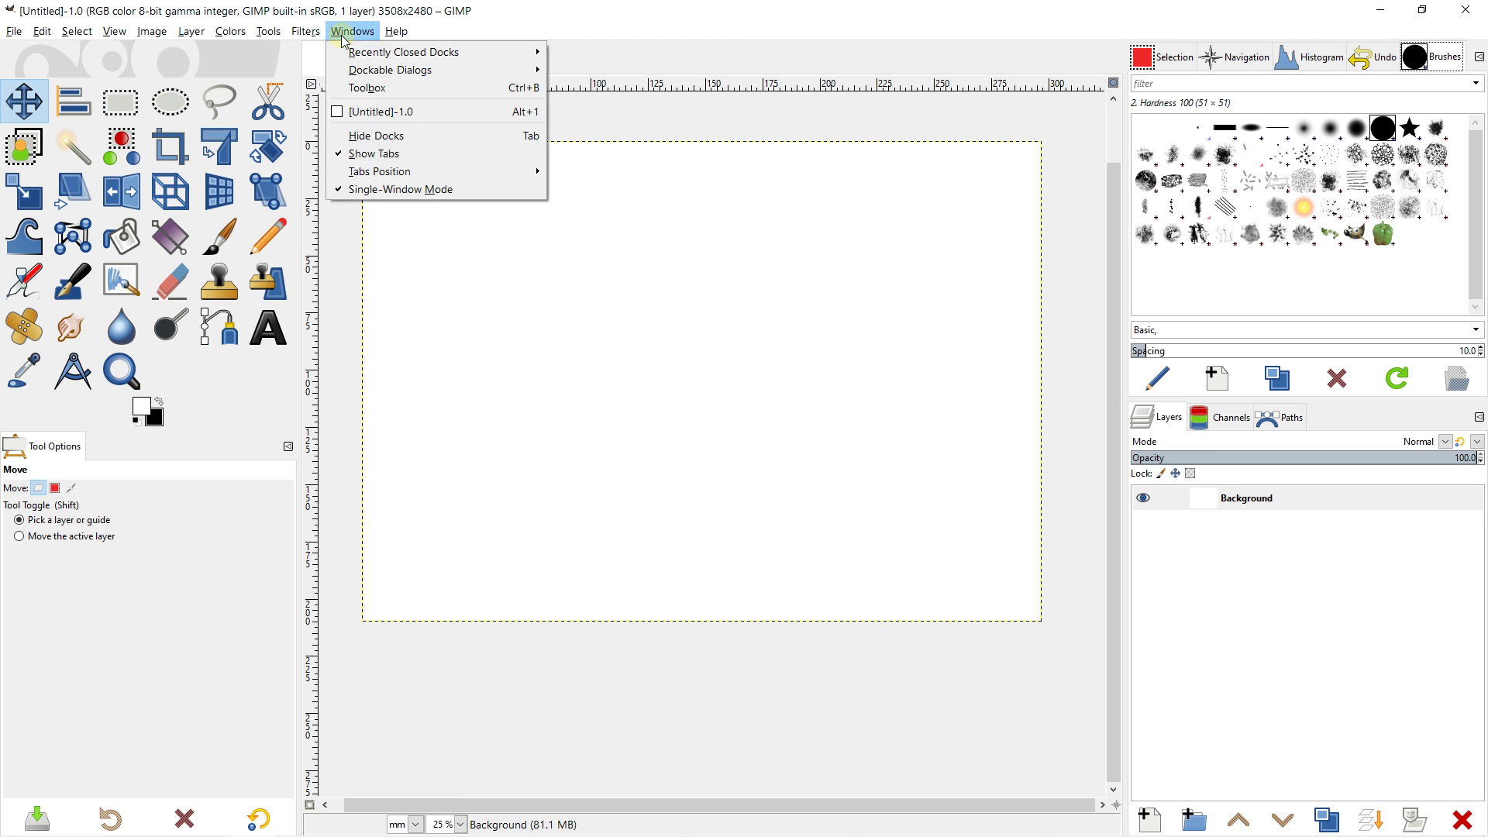
mouse_move(389, 70)
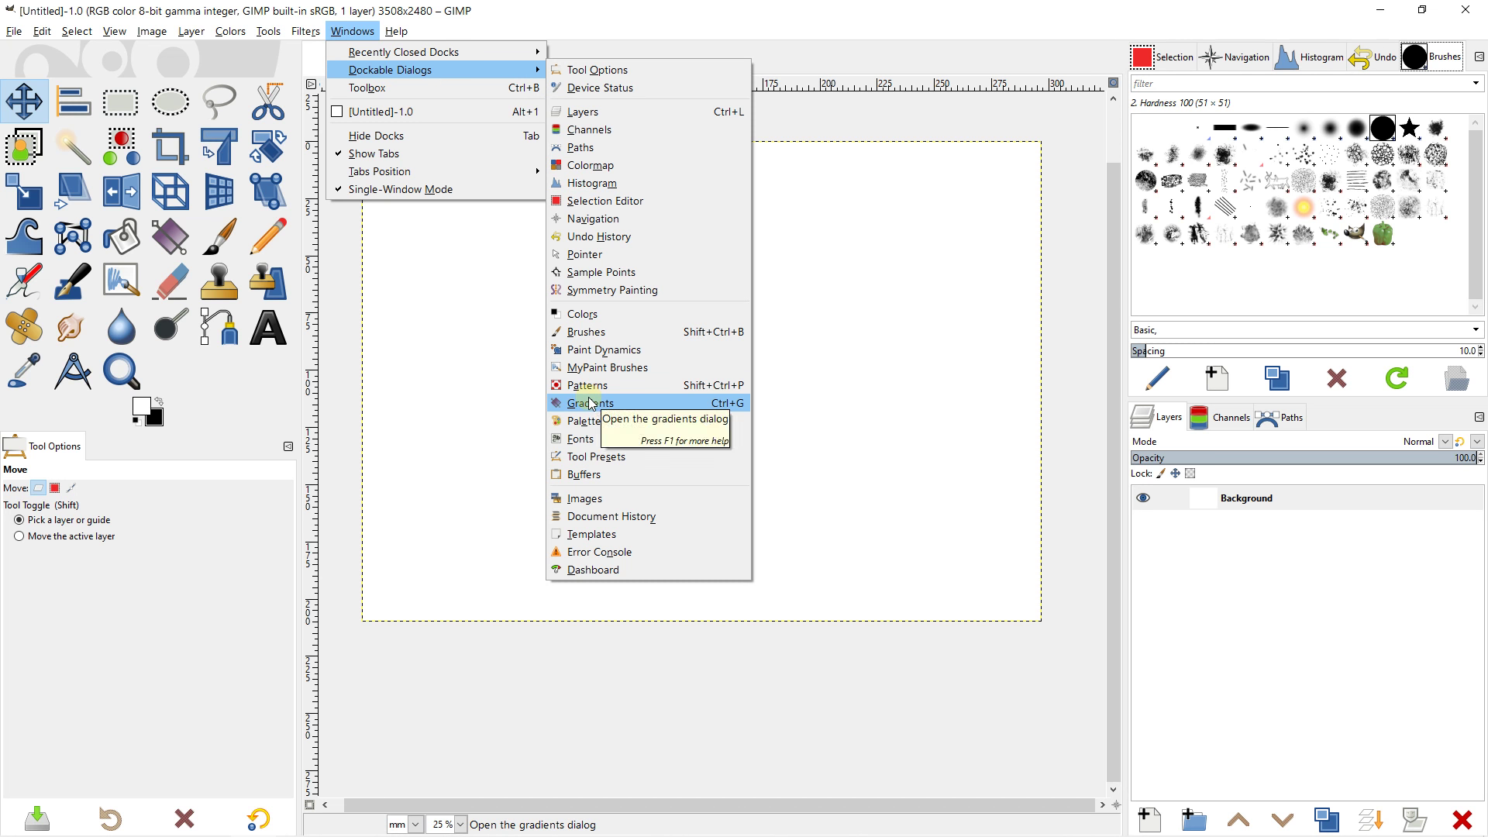
click(588, 314)
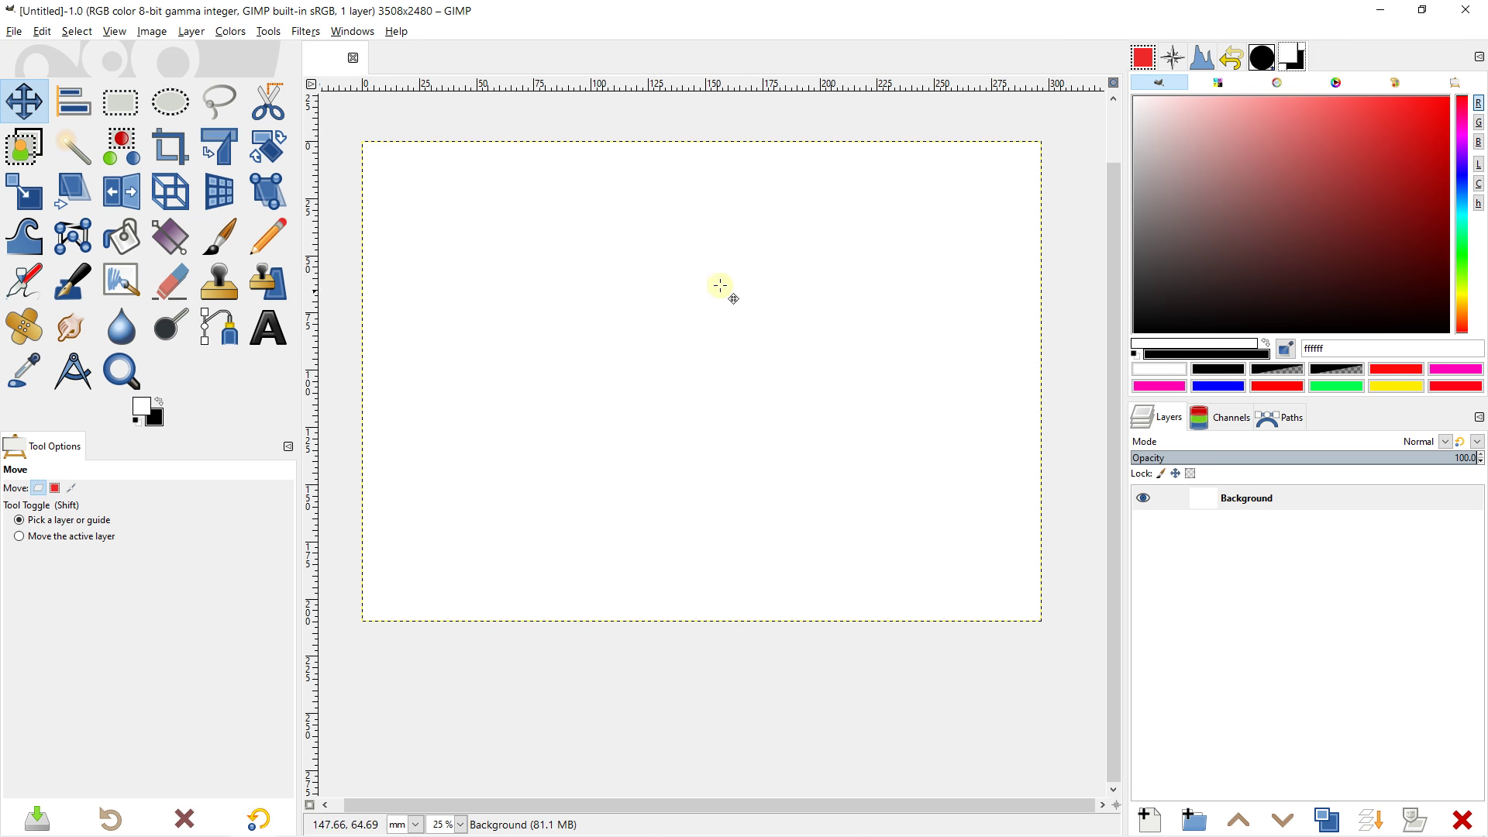
Move the Brushes panel into the Tool Options dock.
click(1262, 68)
drag(1265, 78, 128, 455)
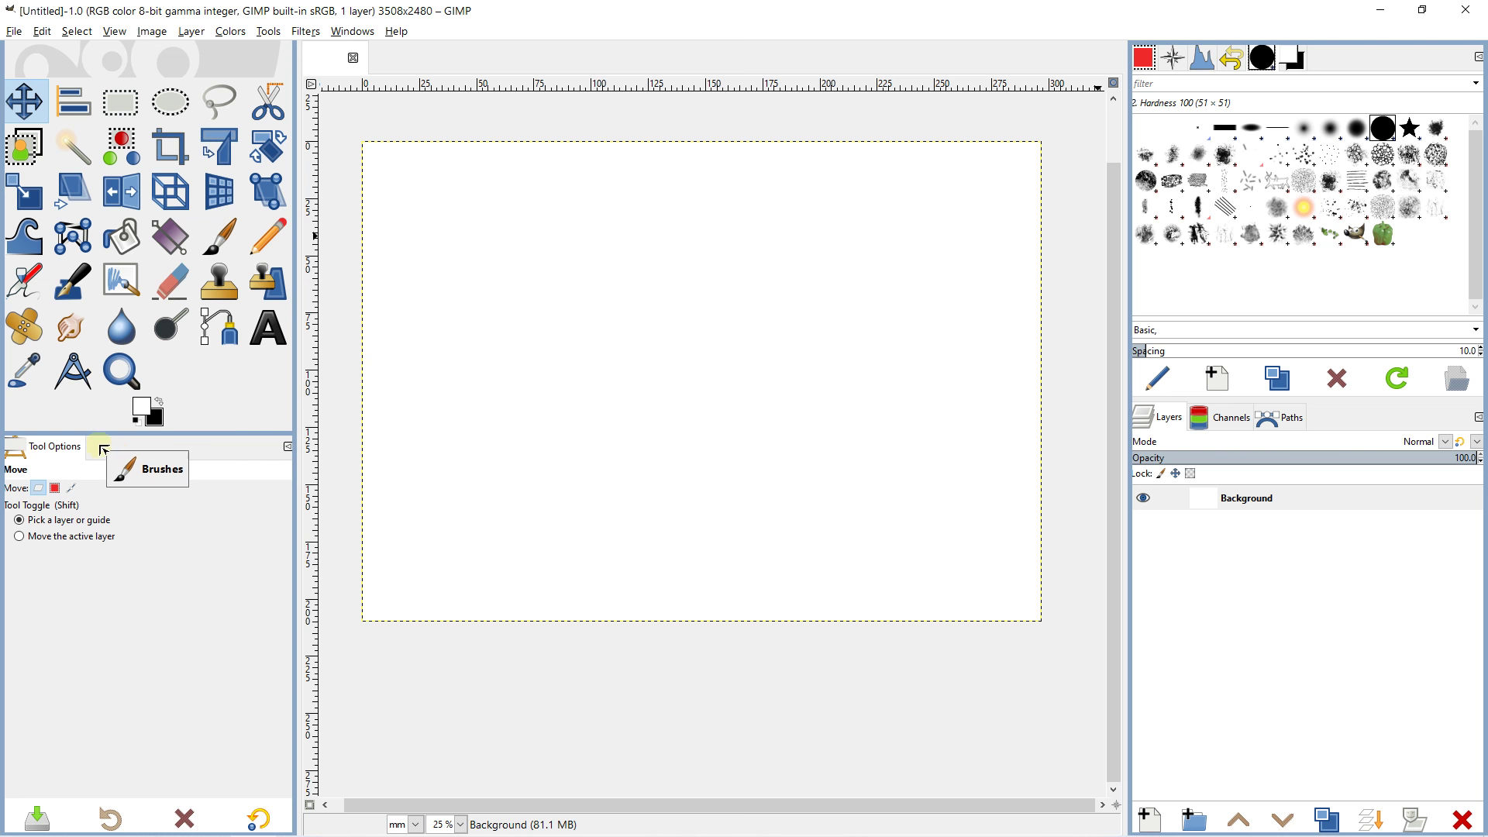
drag(128, 455, 94, 452)
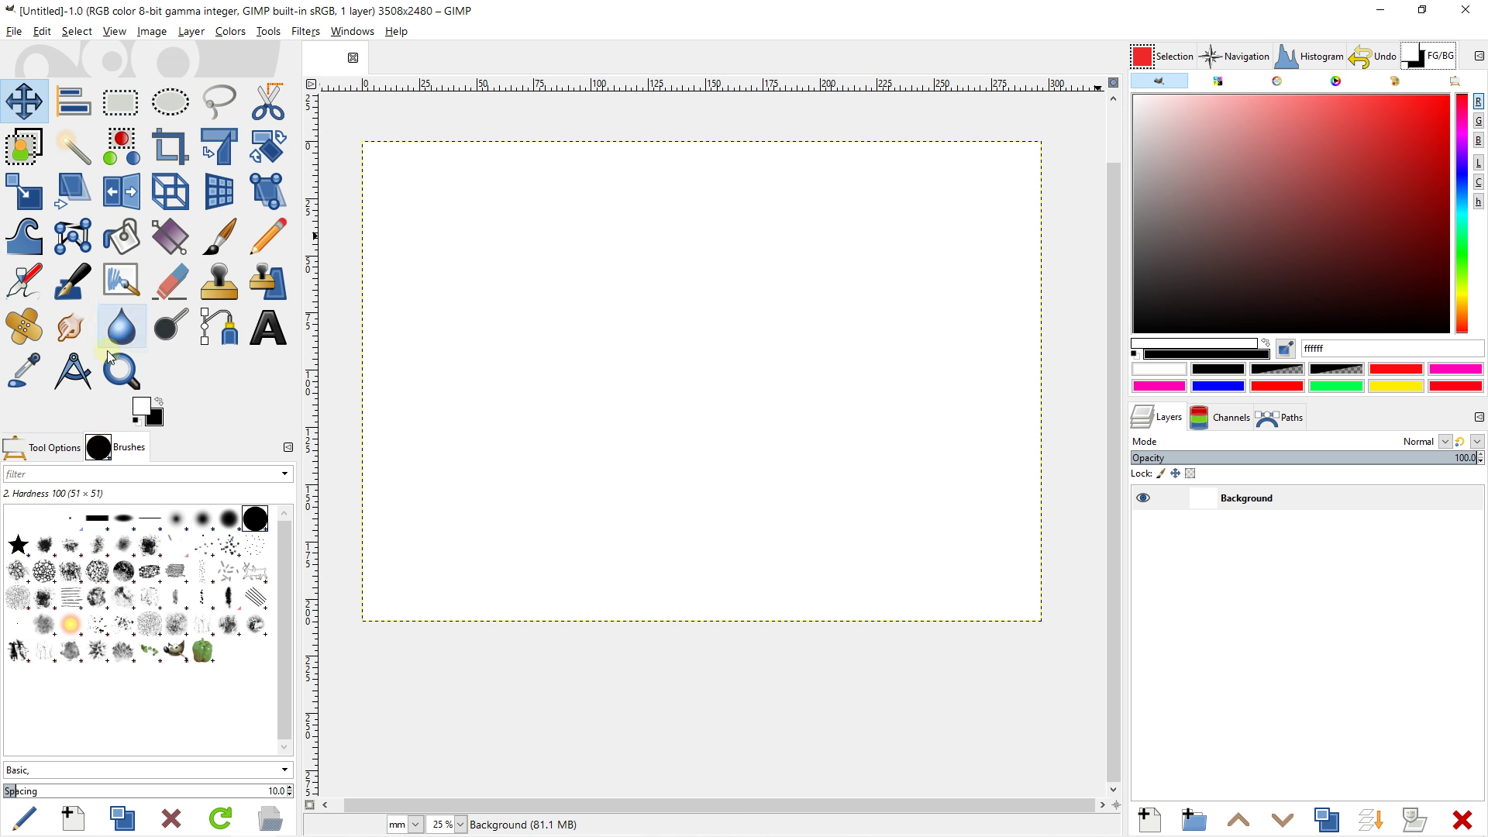
Float the Brushes and FG/BG Color panels as separate windows and close both.
drag(105, 448, 564, 301)
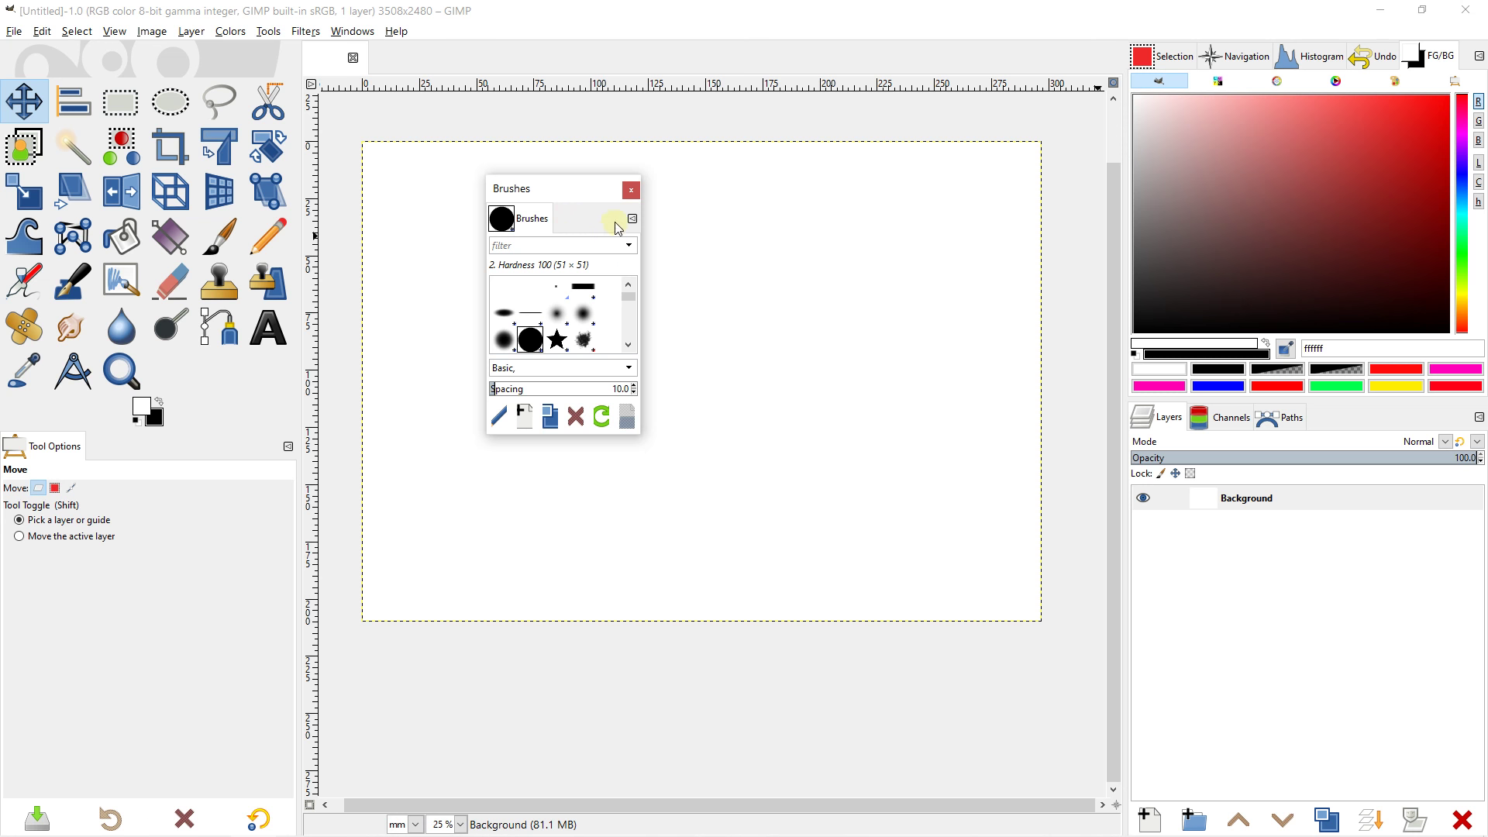
drag(513, 193, 498, 213)
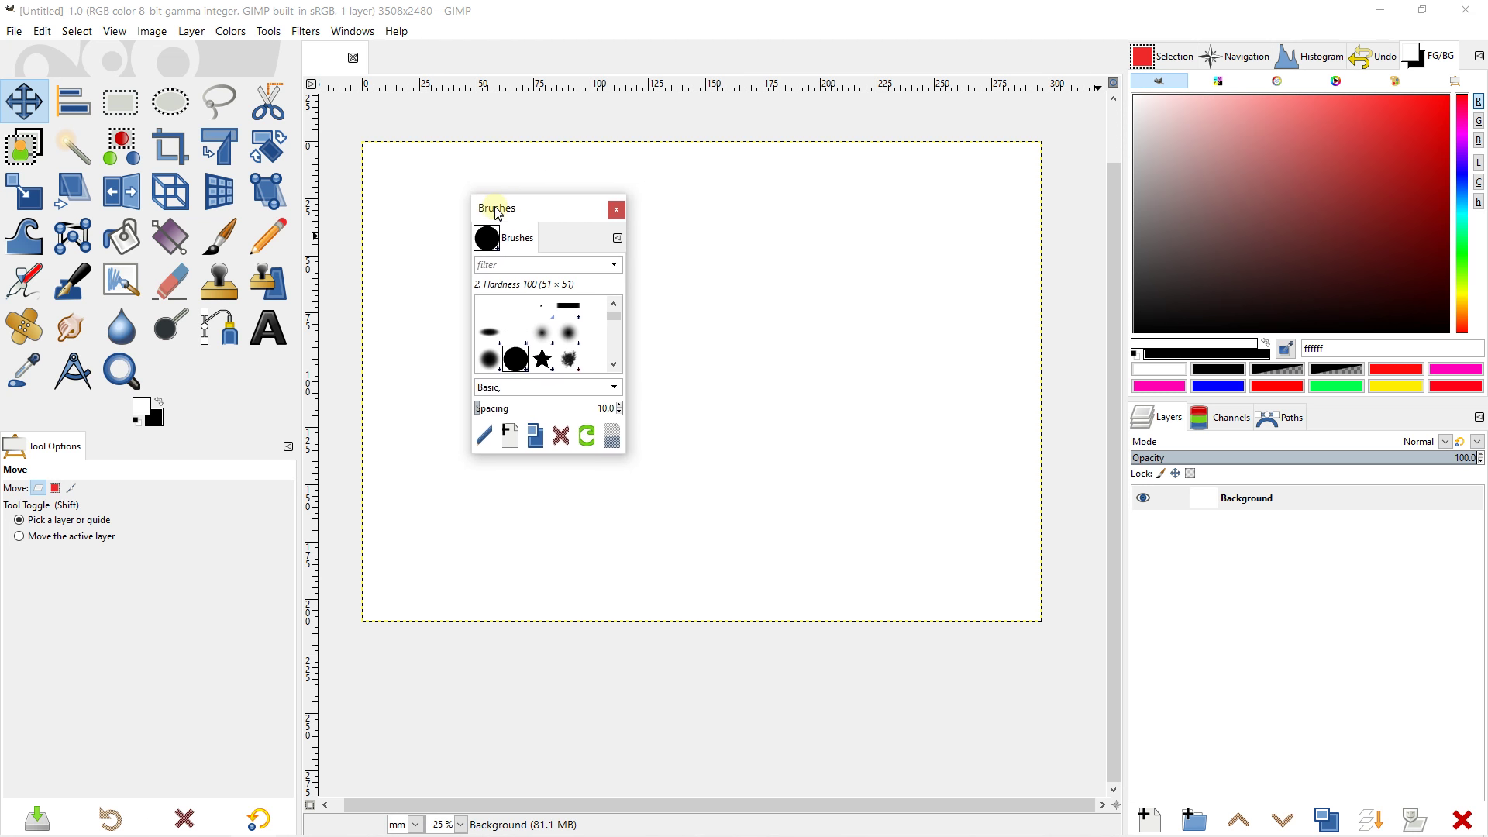
click(617, 209)
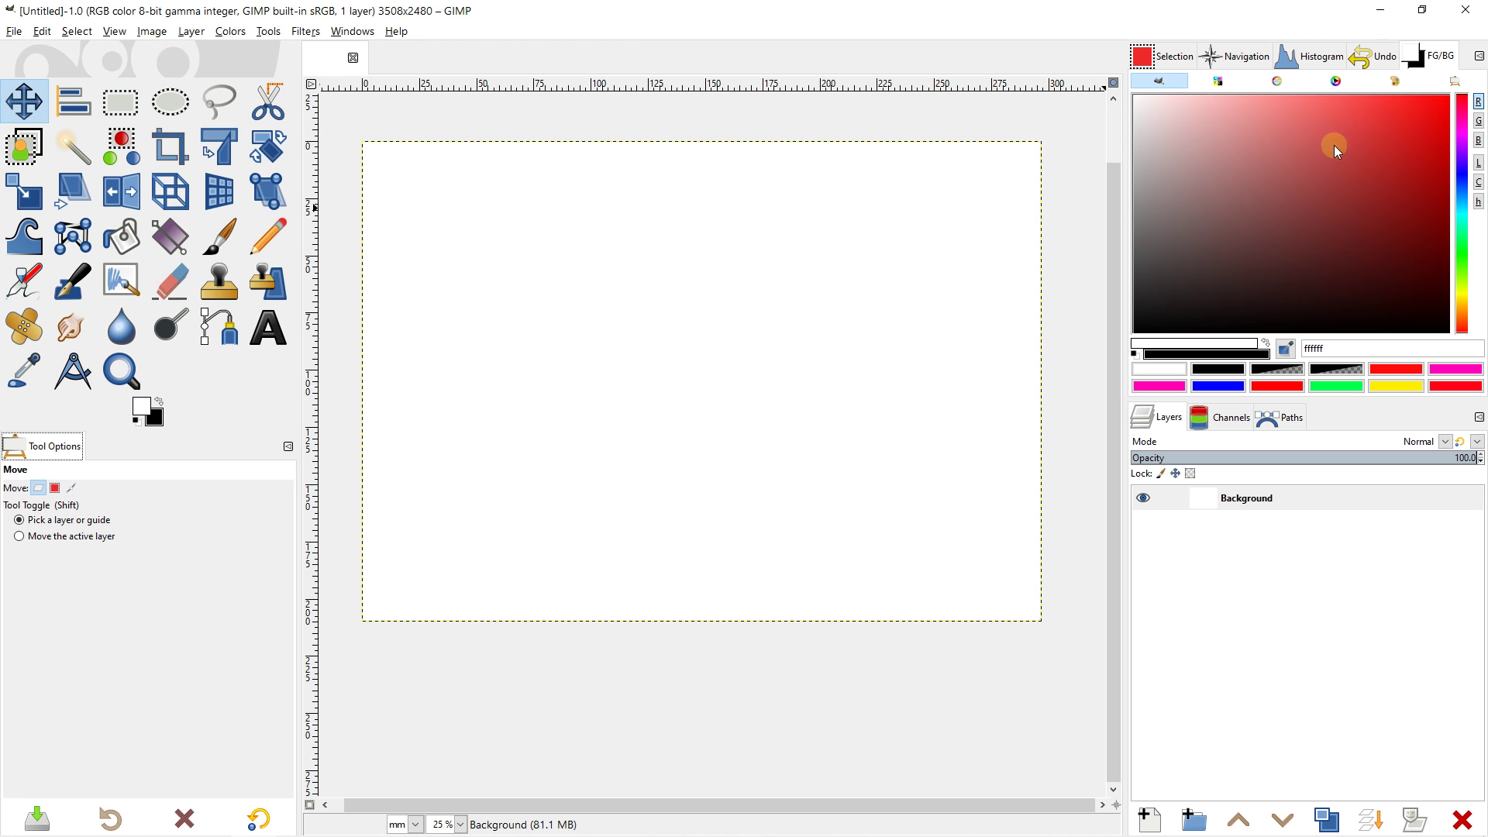
drag(1430, 55, 717, 227)
click(788, 123)
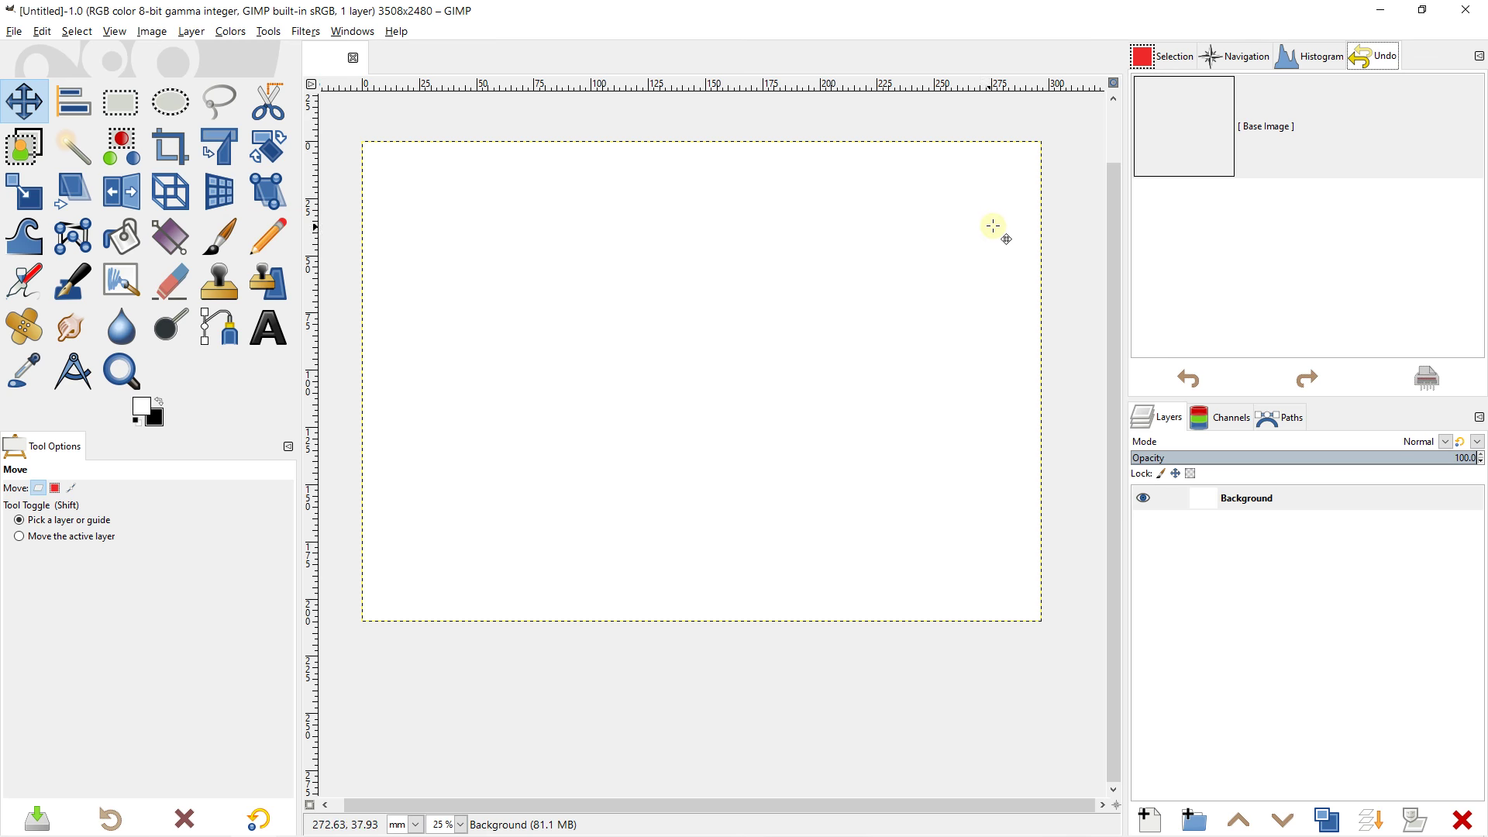
Bring the Selection Editor panel to the front of the right dock.
drag(1109, 208, 1109, 152)
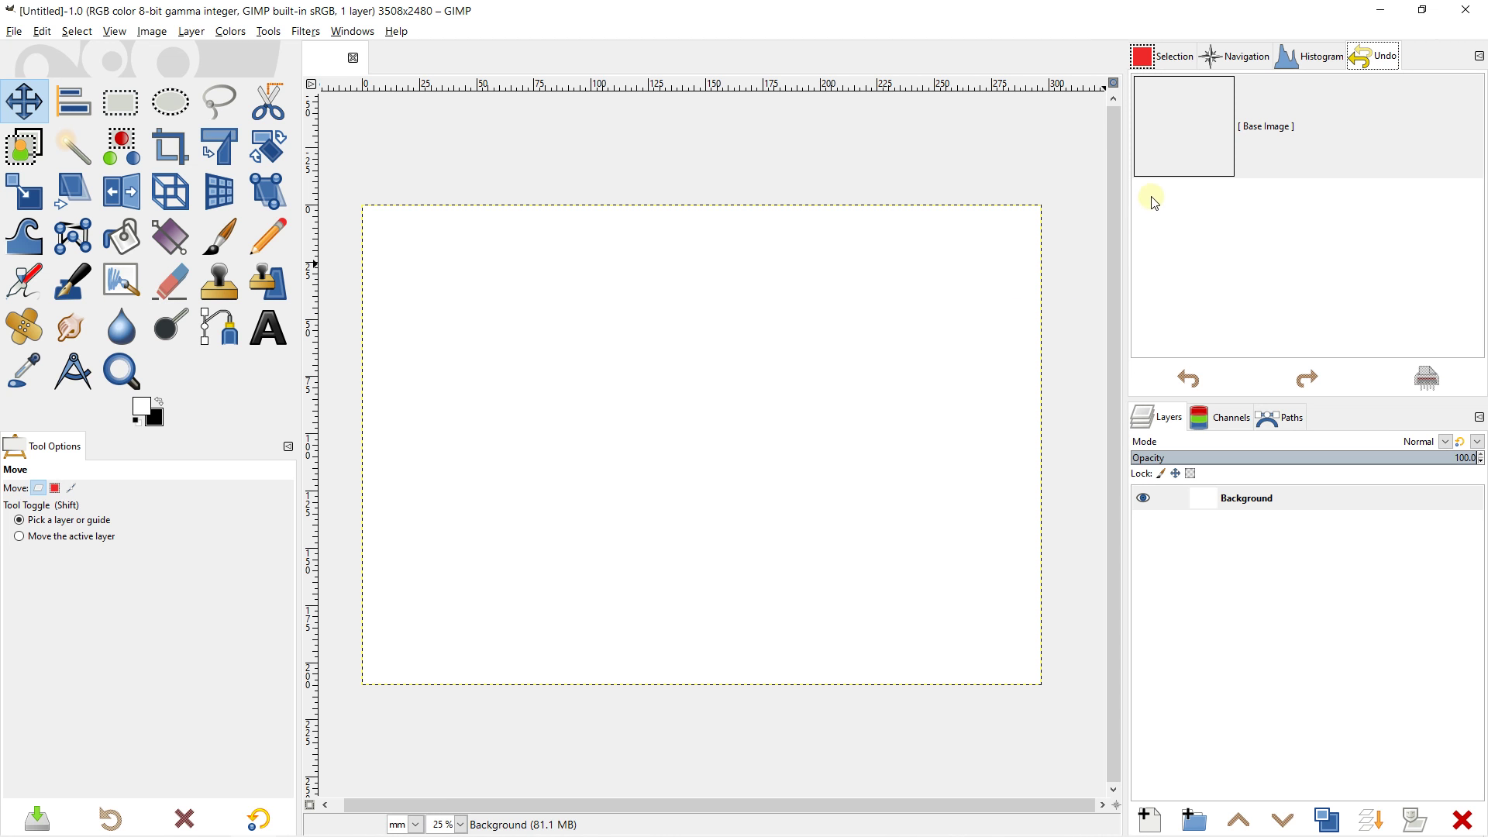
click(1176, 68)
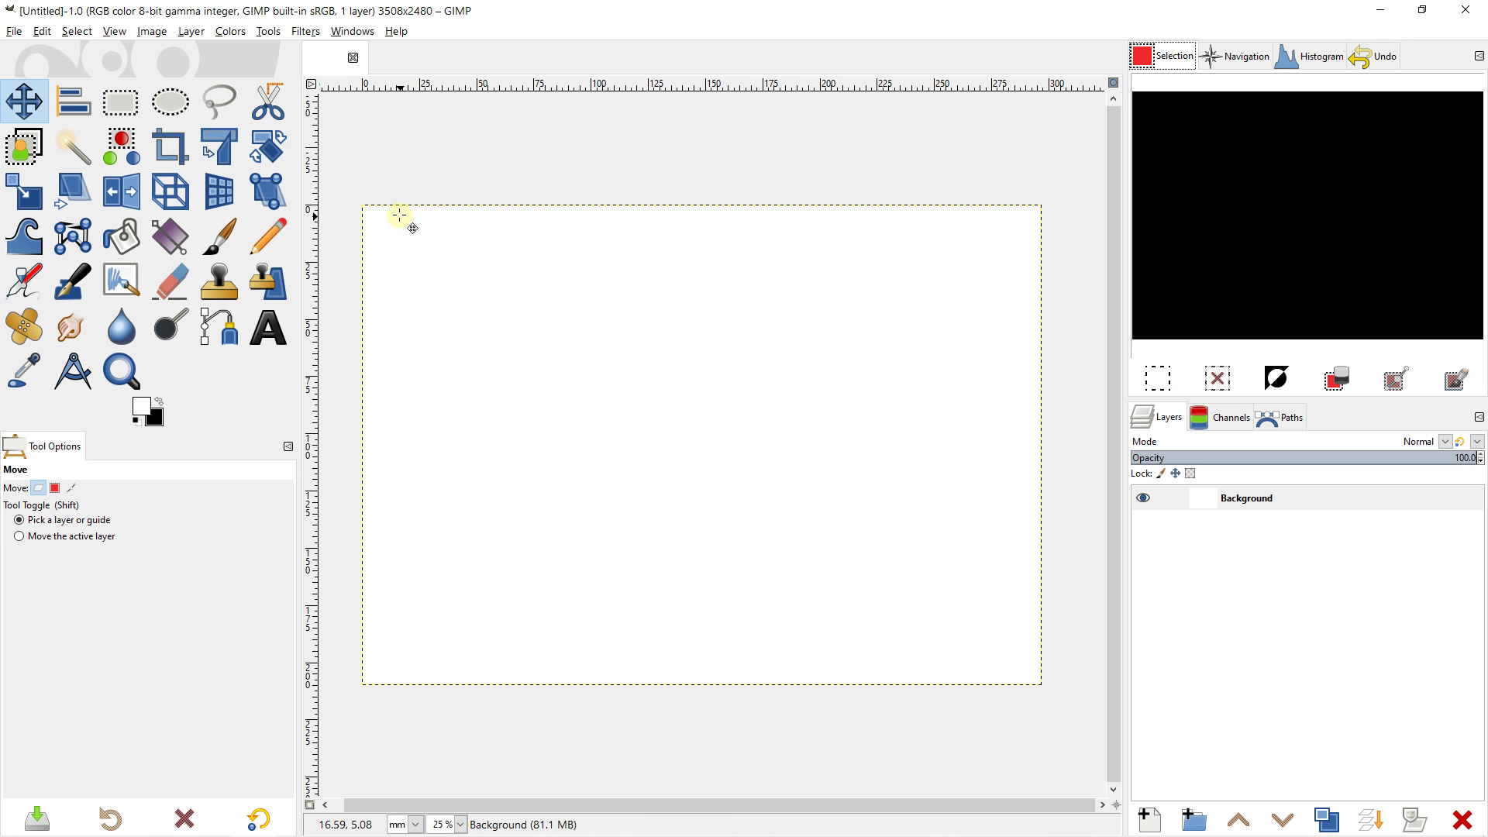
click(41, 36)
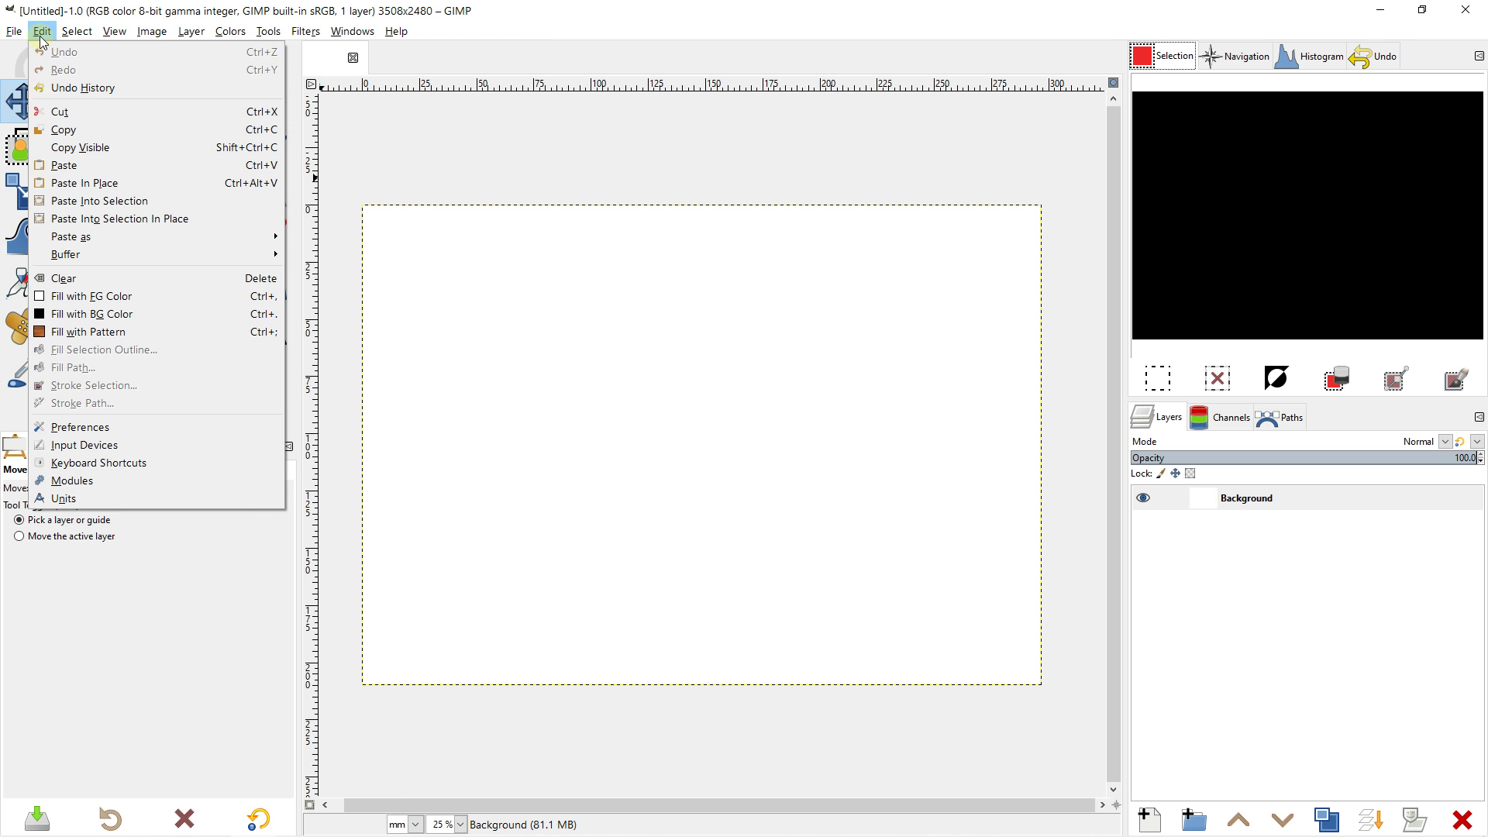
In Preferences, browse the Default Image, Interface, Theme, Icon Theme and Toolbox pages.
click(72, 425)
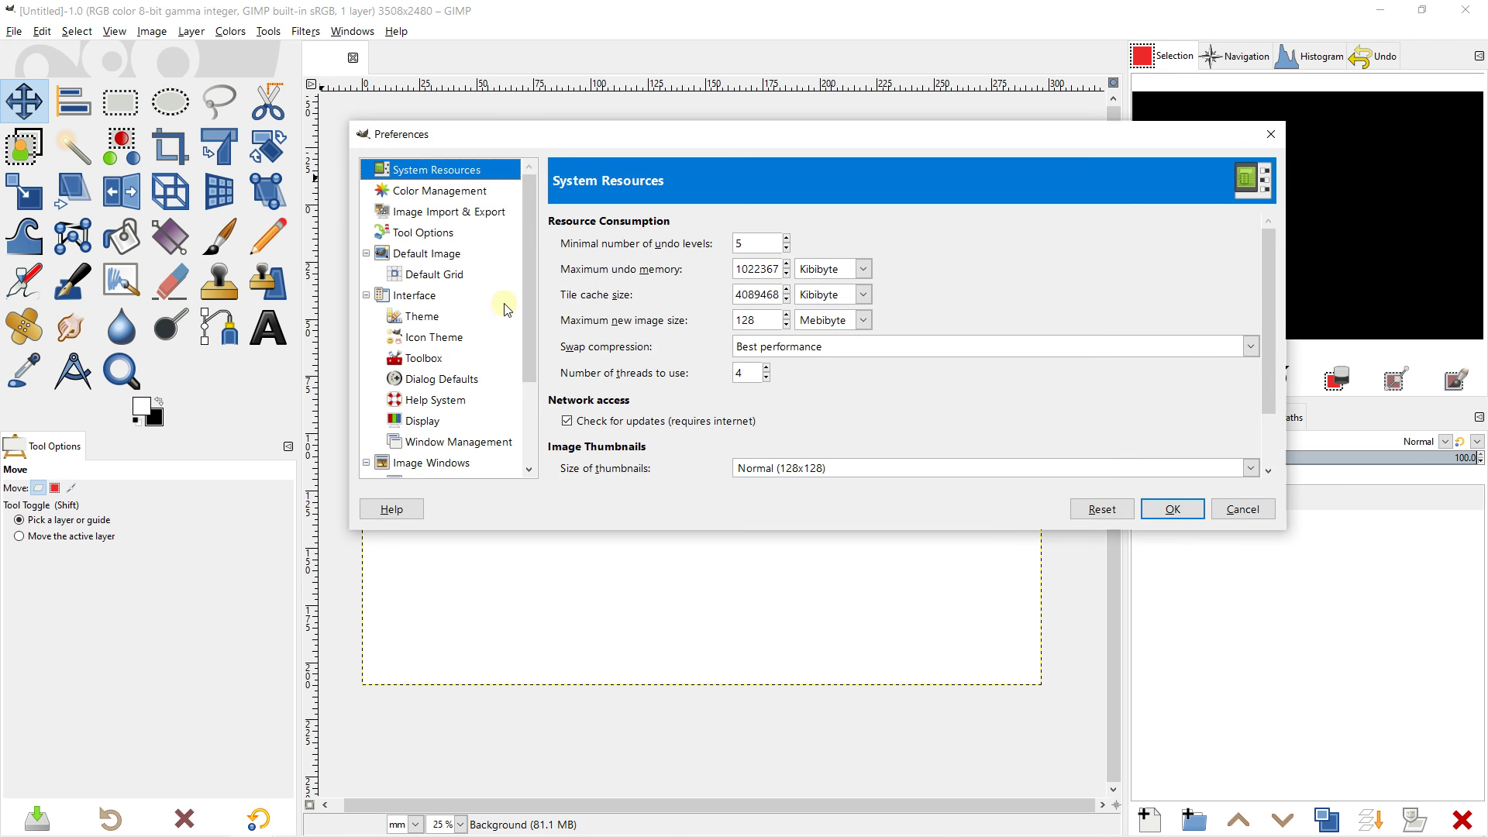
drag(400, 142, 478, 151)
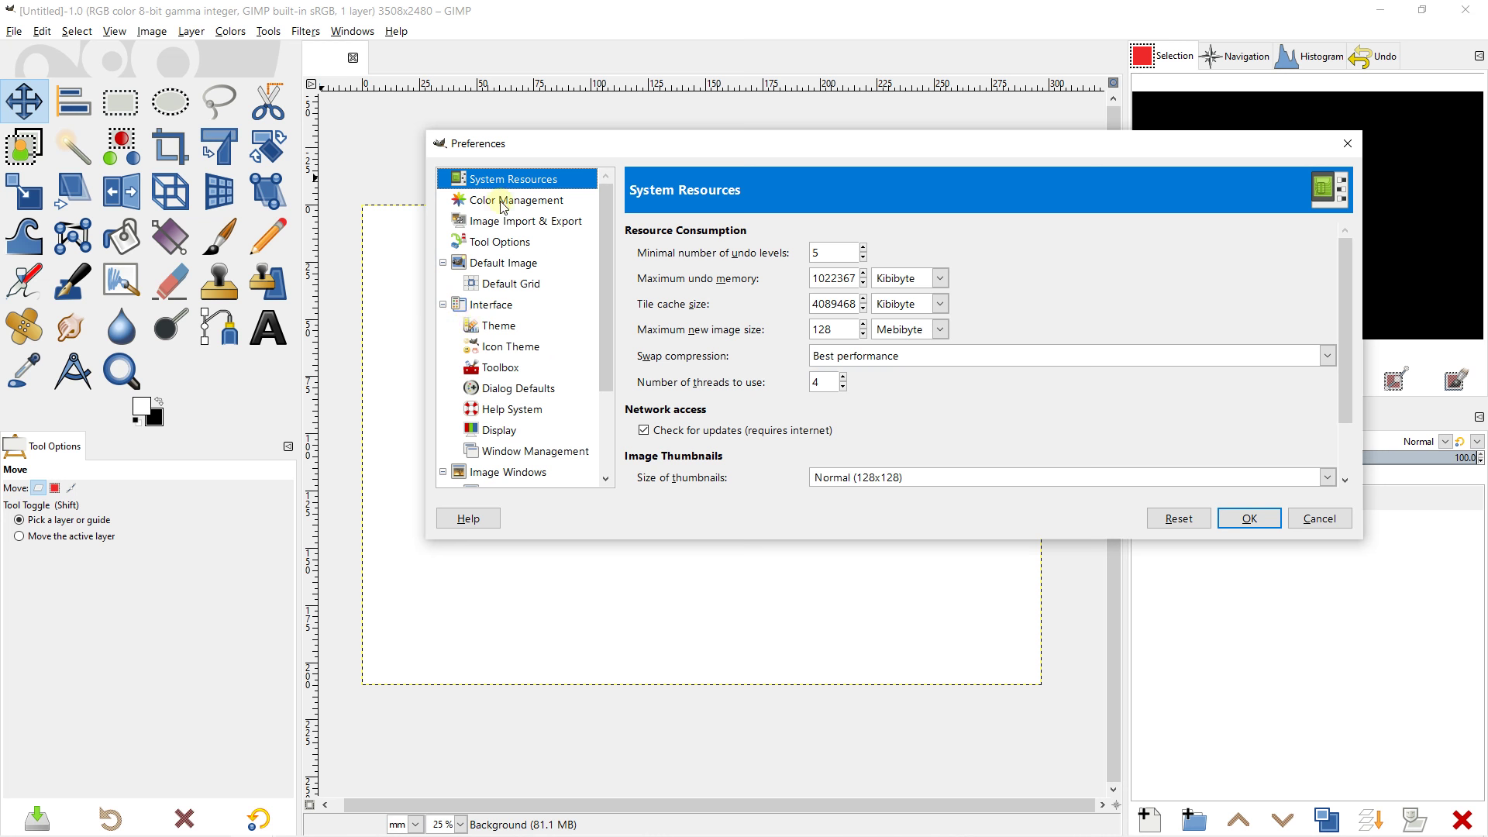
click(505, 265)
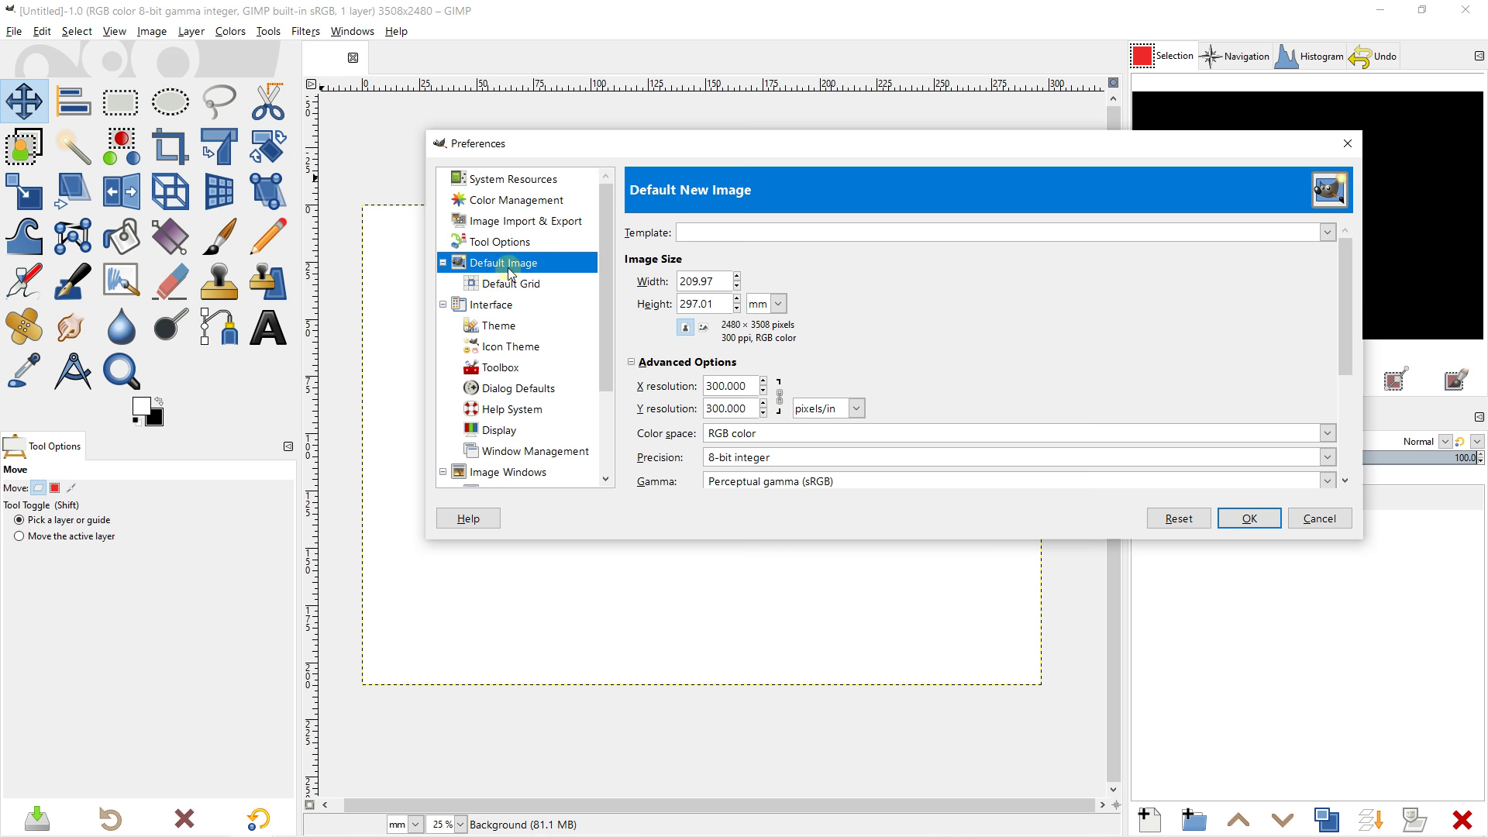
click(500, 308)
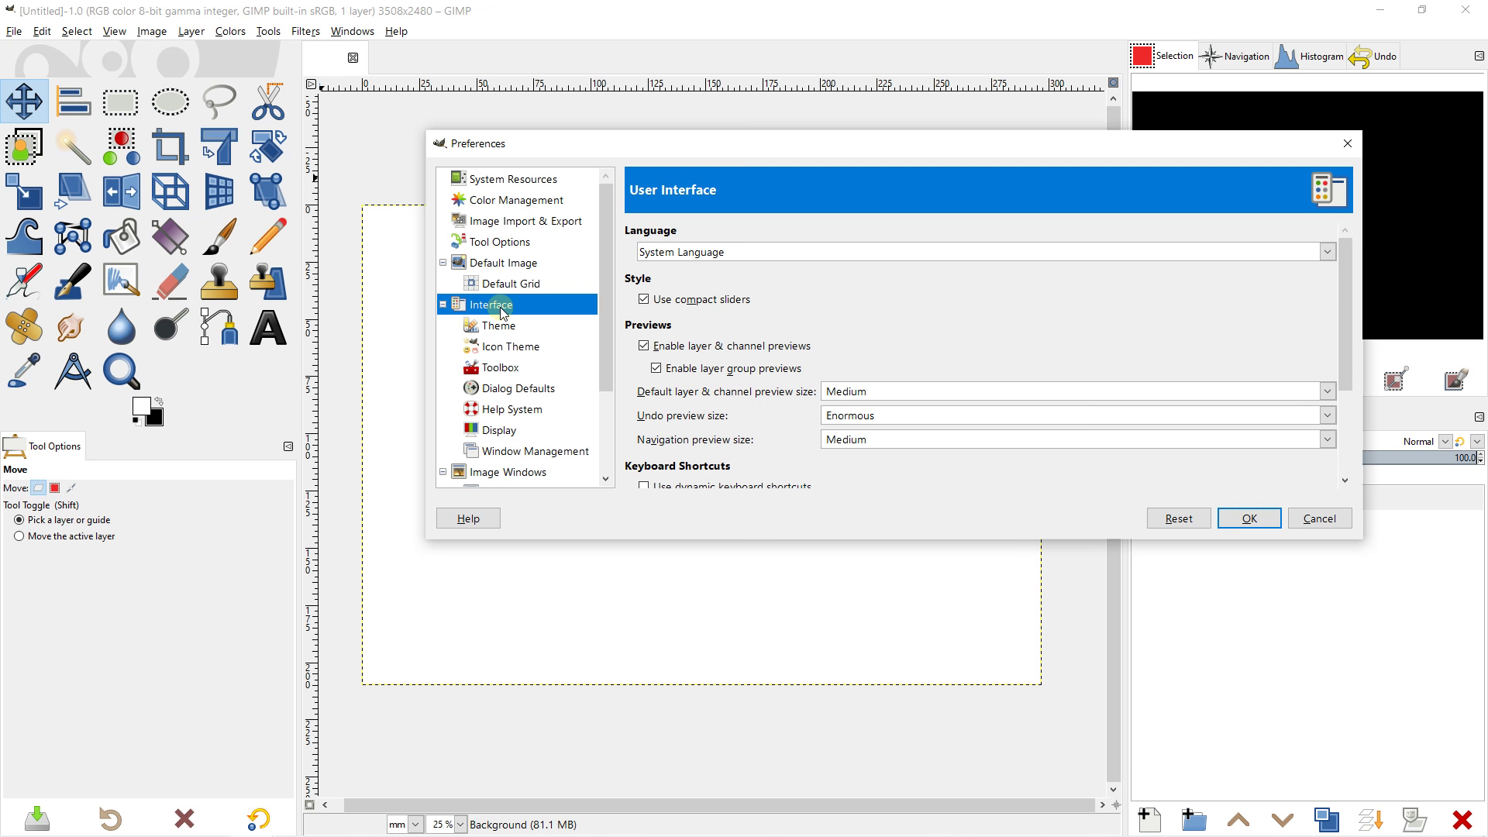
click(504, 330)
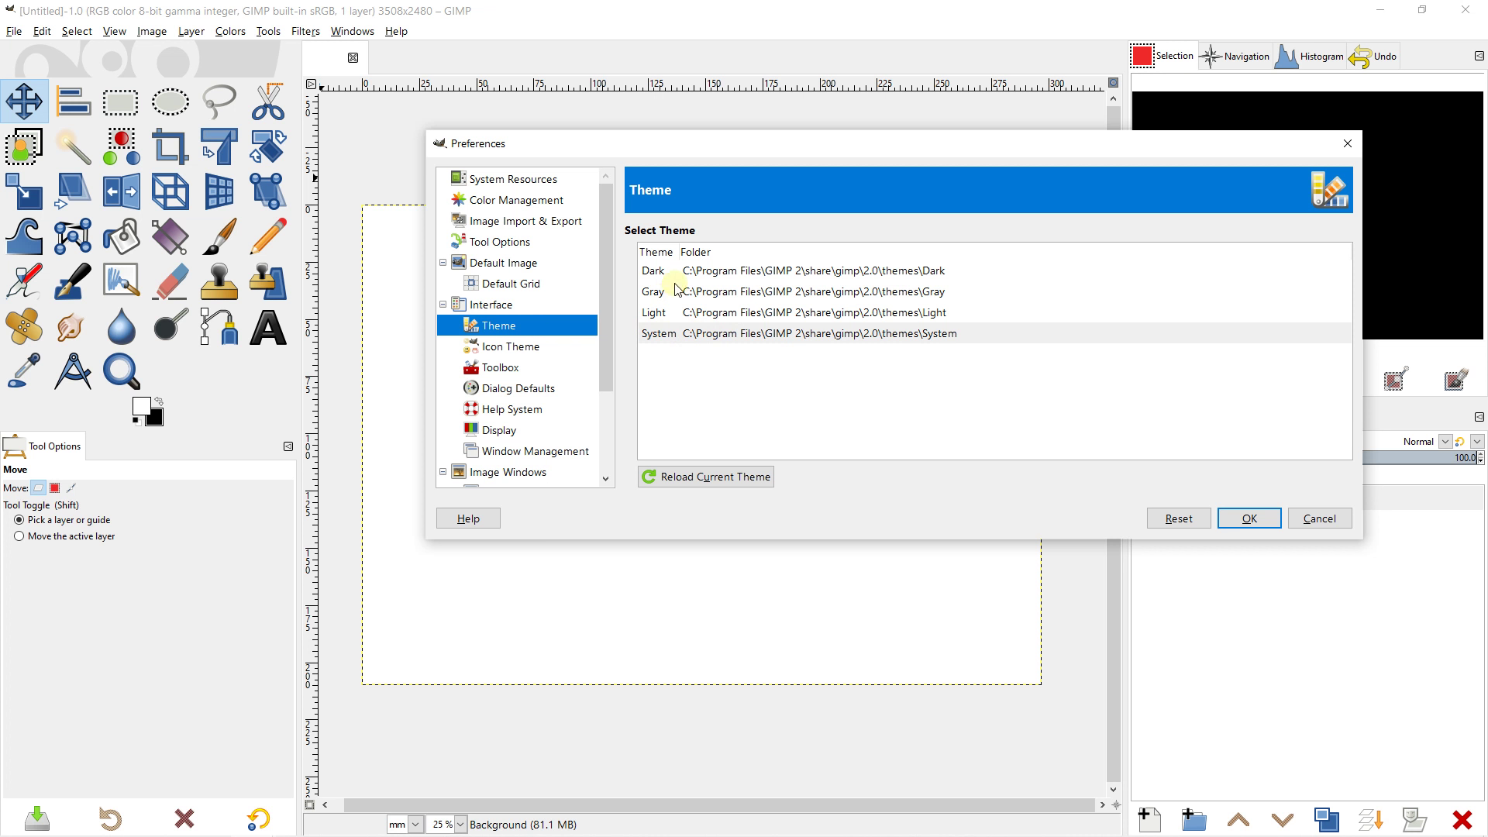
click(512, 348)
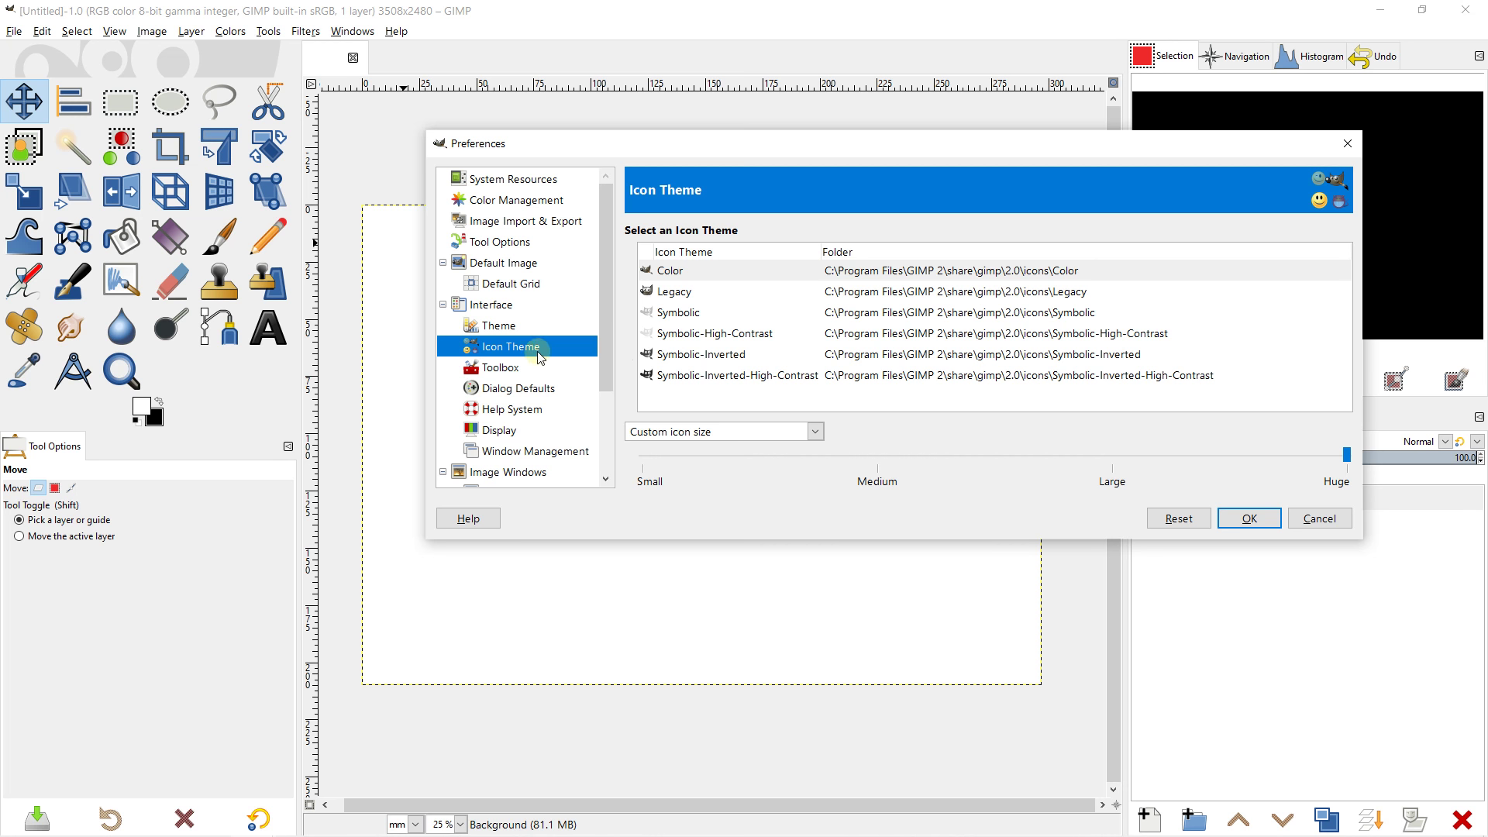
click(503, 369)
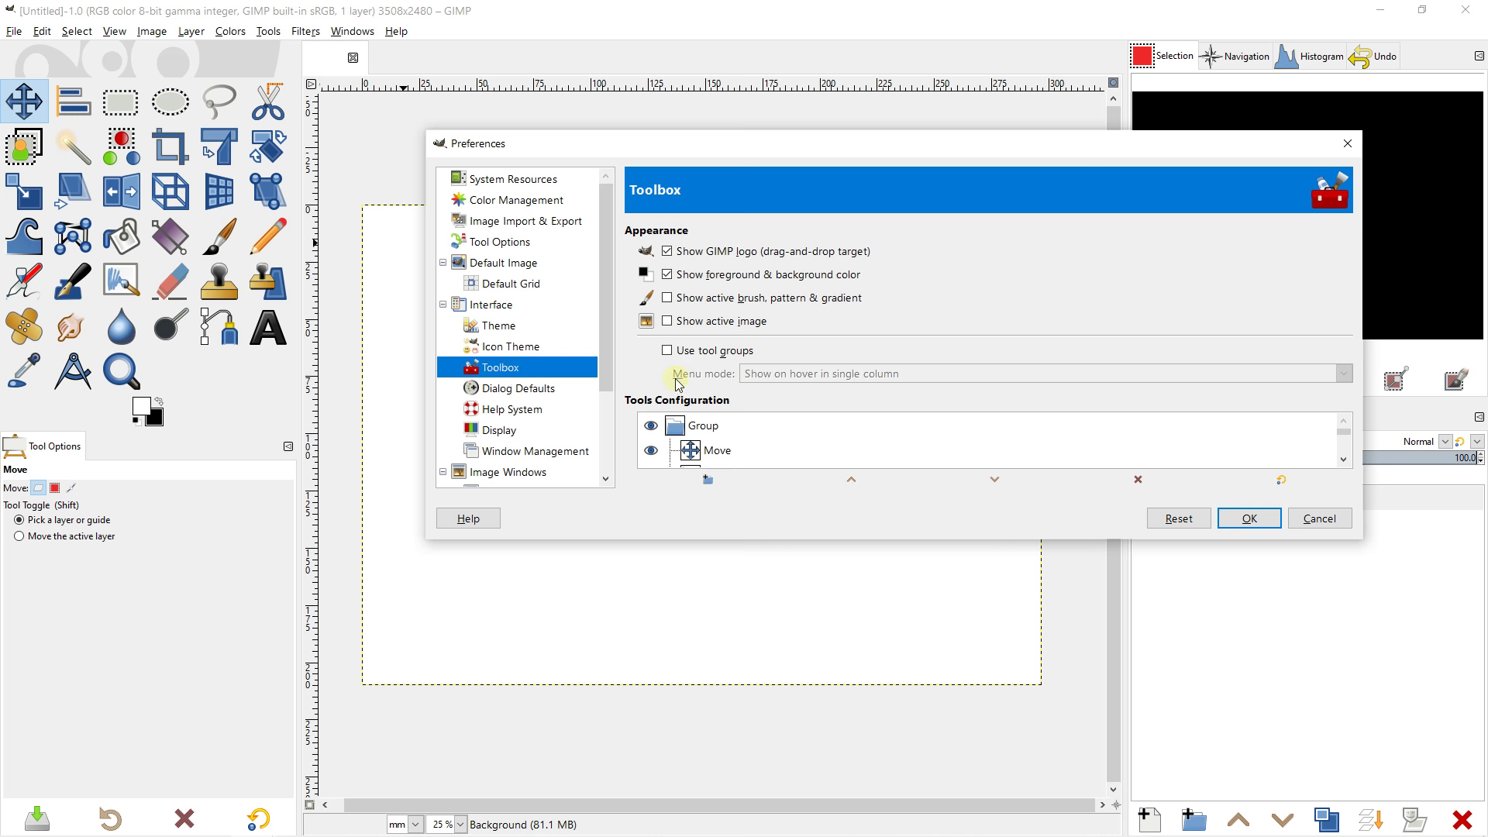
Turn off 'Use tool groups' in Toolbox preferences and shrink interface icons to the smallest size.
click(667, 350)
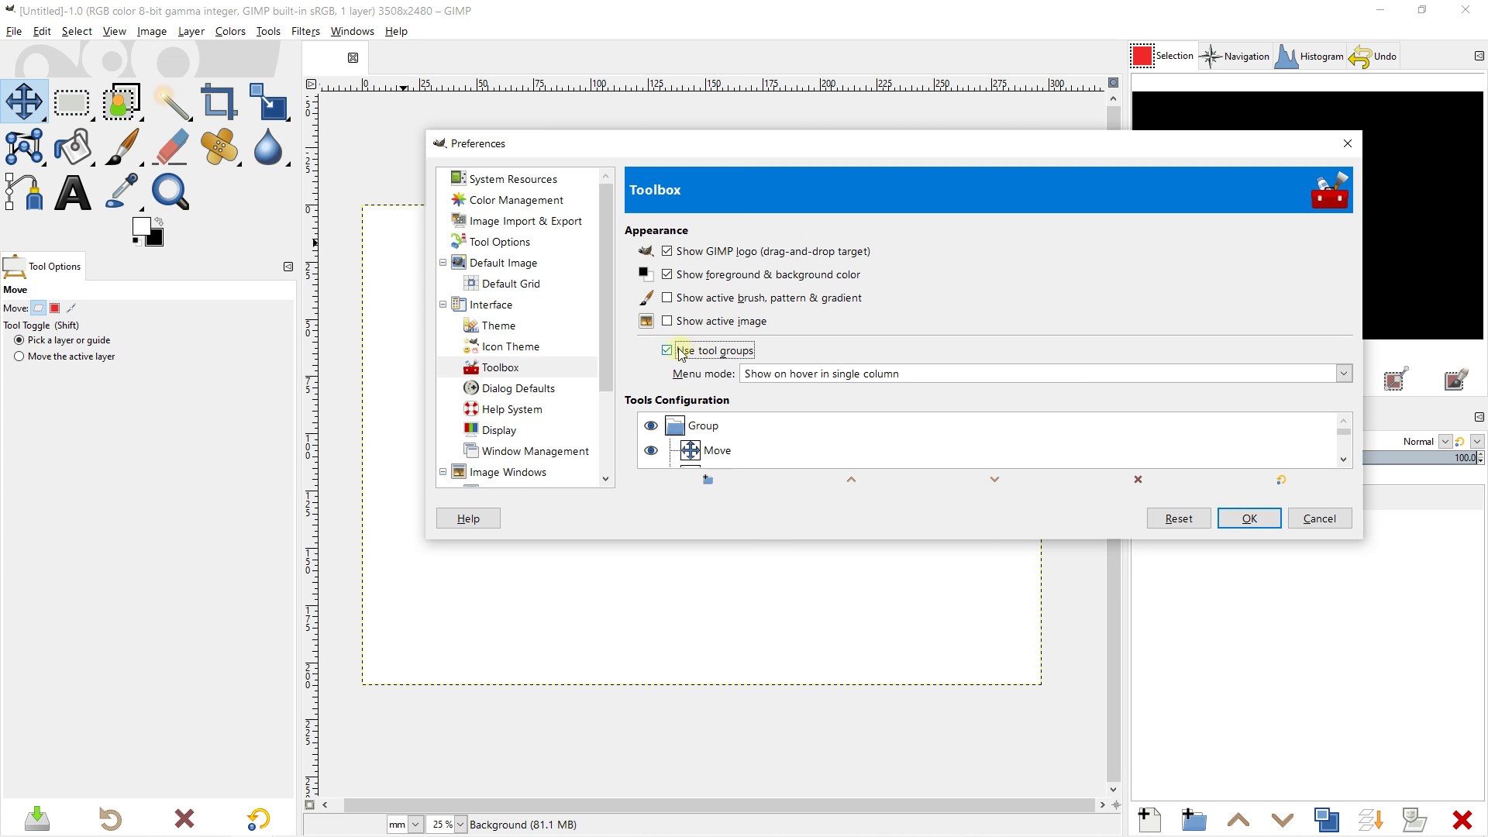
click(114, 112)
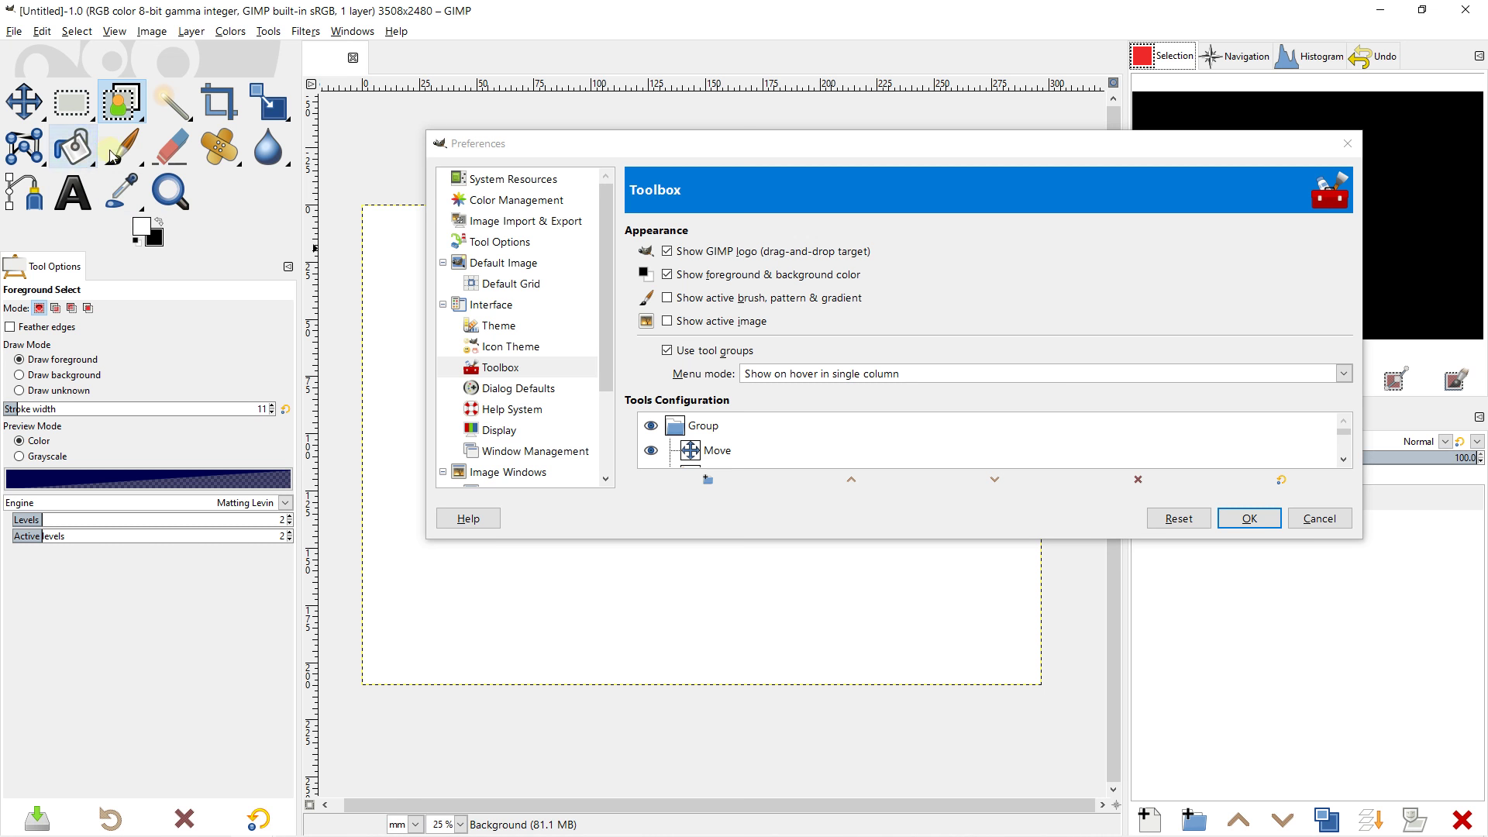
click(667, 351)
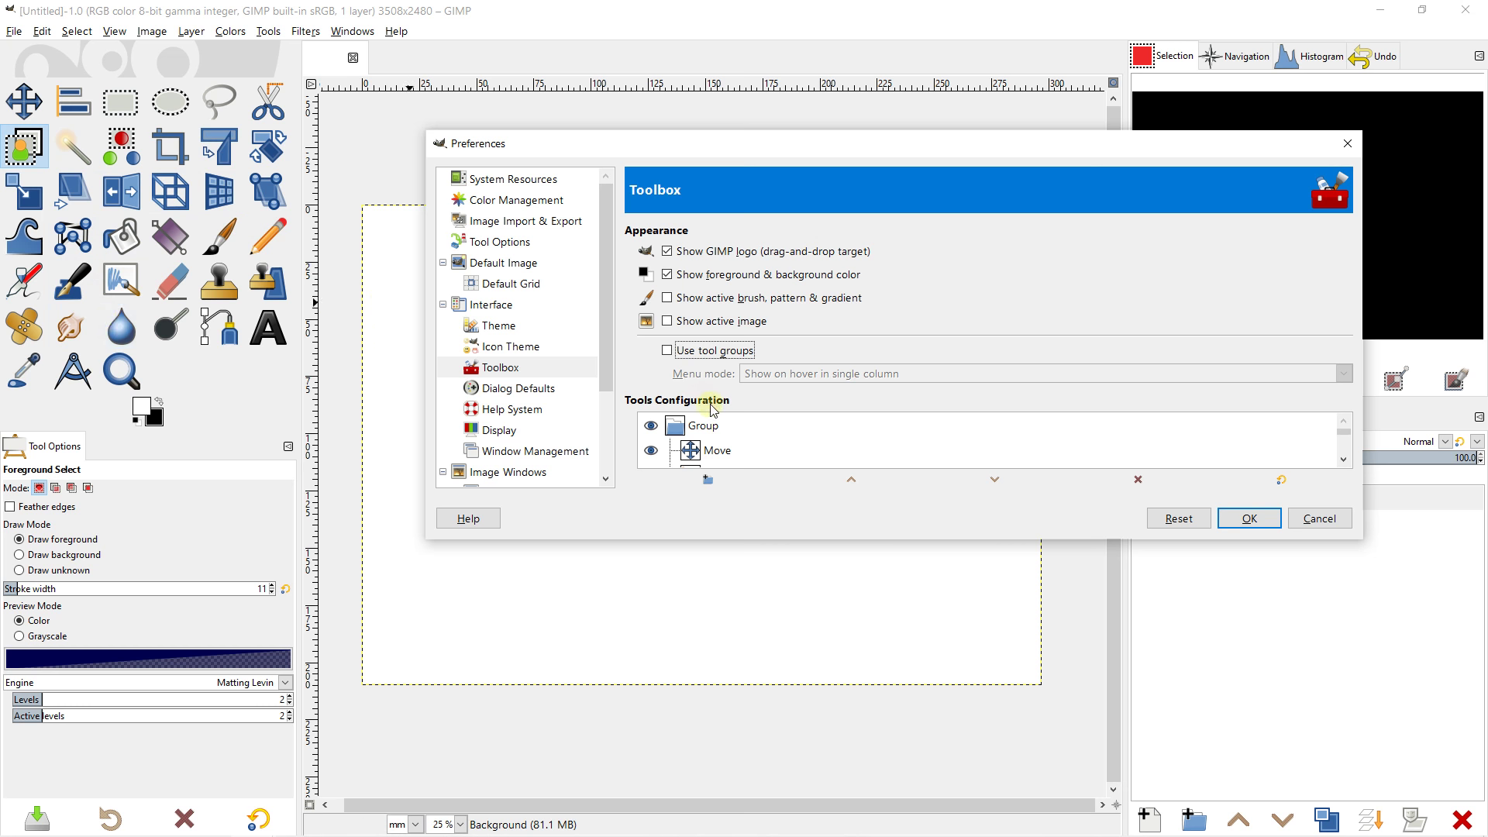
click(511, 350)
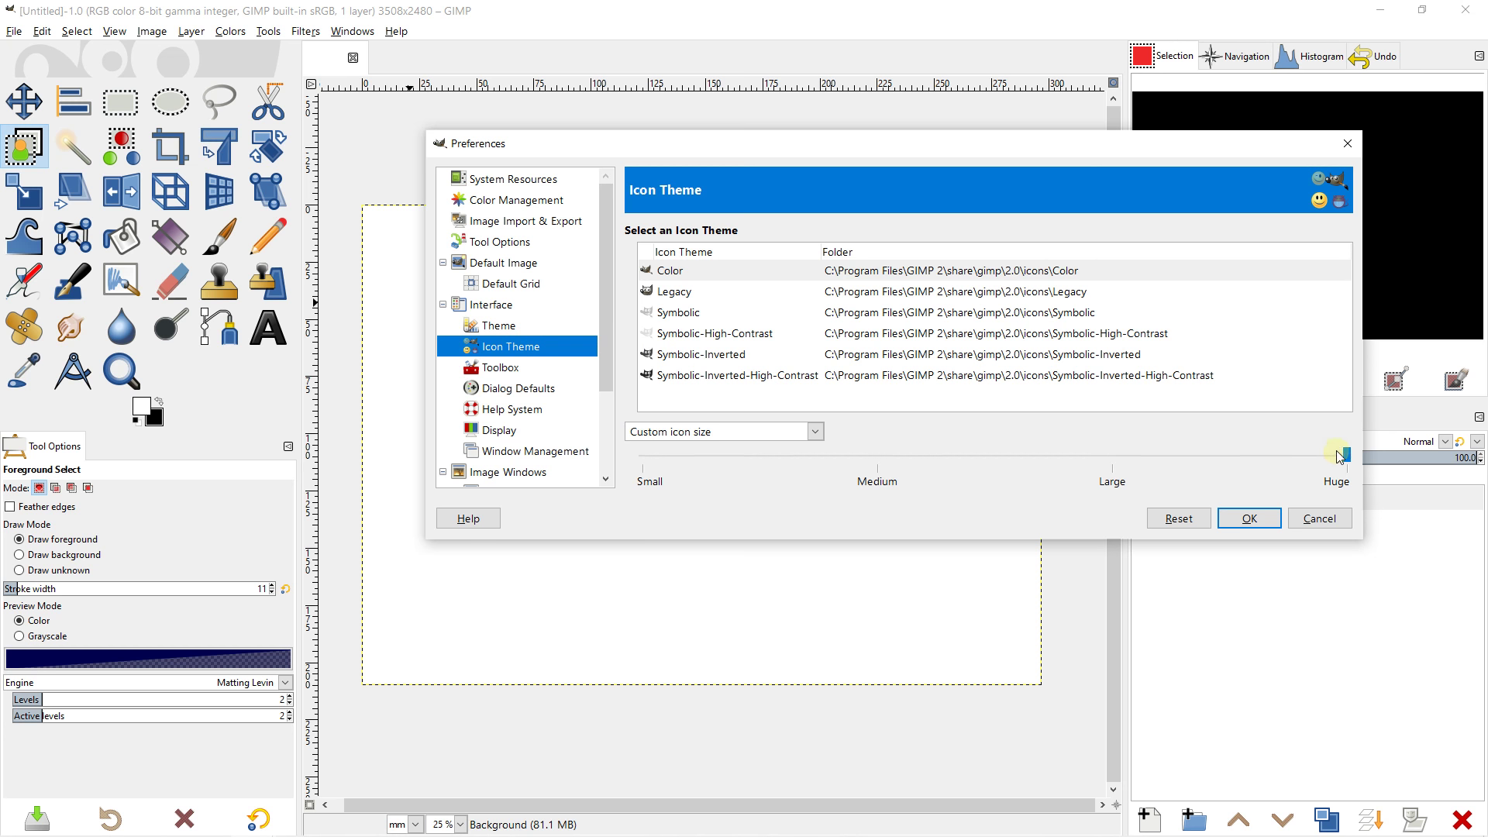
drag(1346, 457, 681, 465)
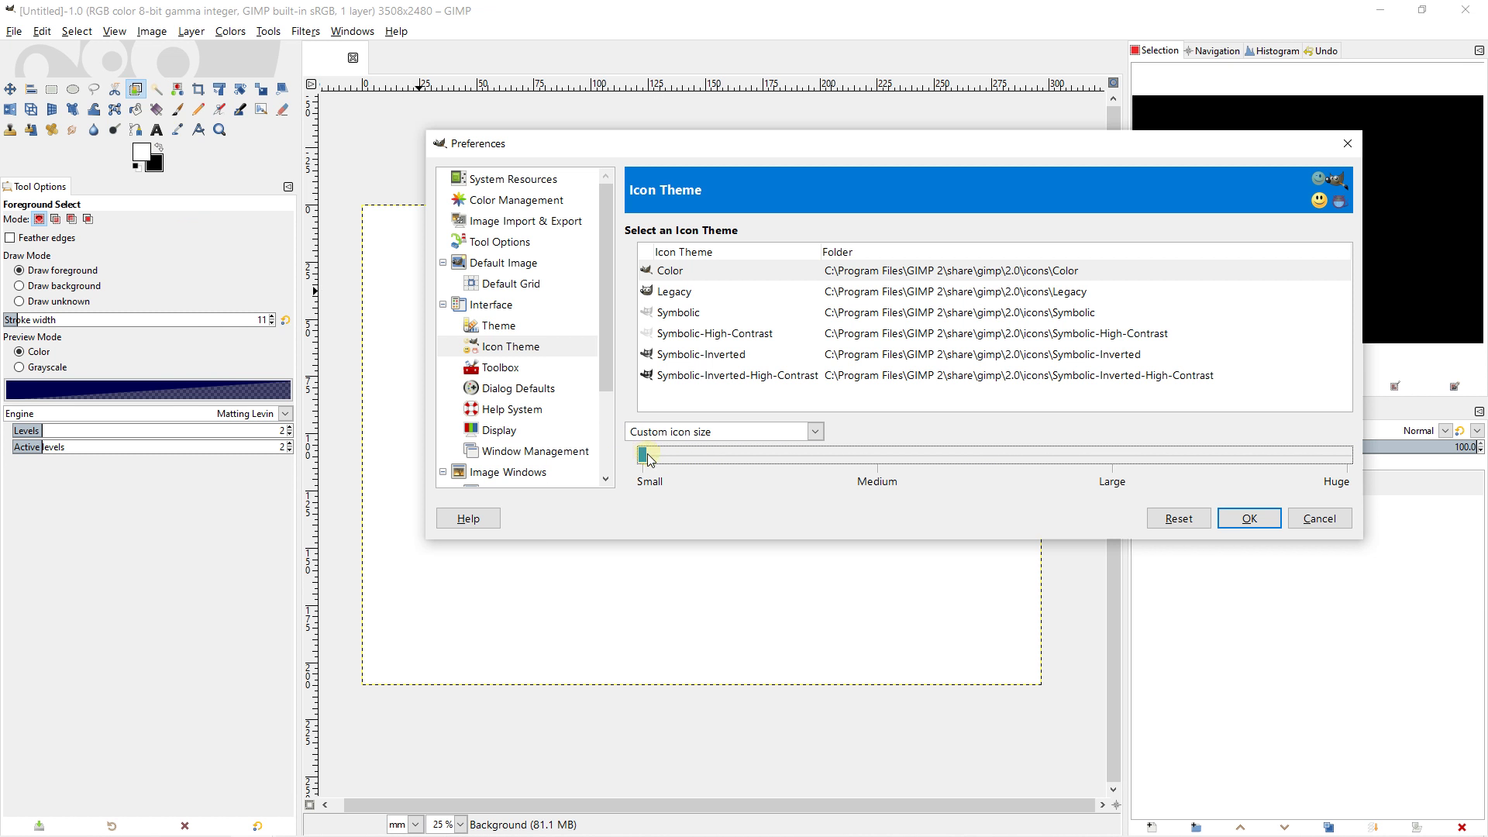
Keep Custom icon size, raise the icon slider through Medium and Large to Huge, and confirm.
click(767, 458)
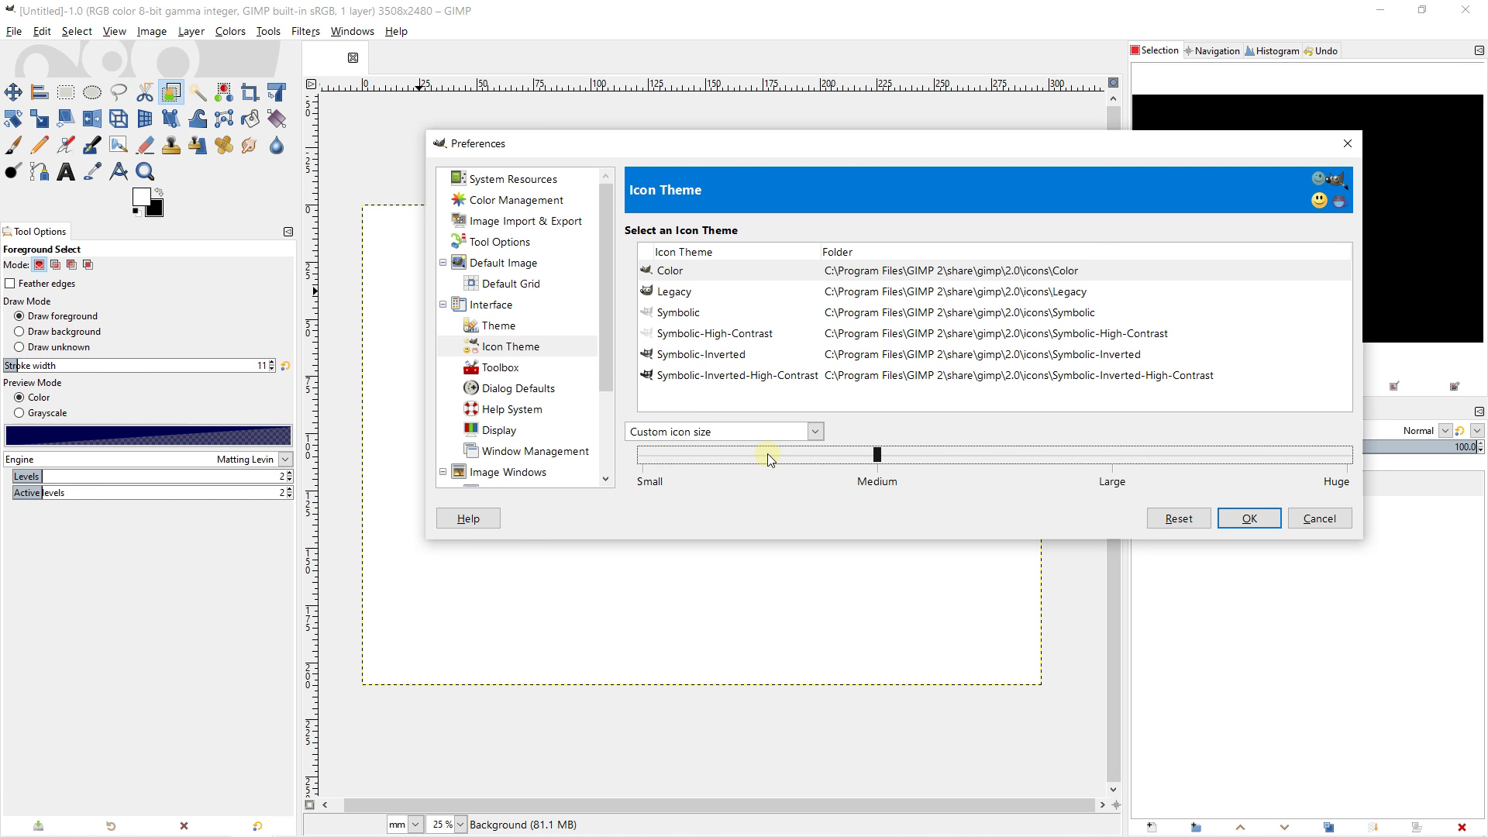
click(816, 431)
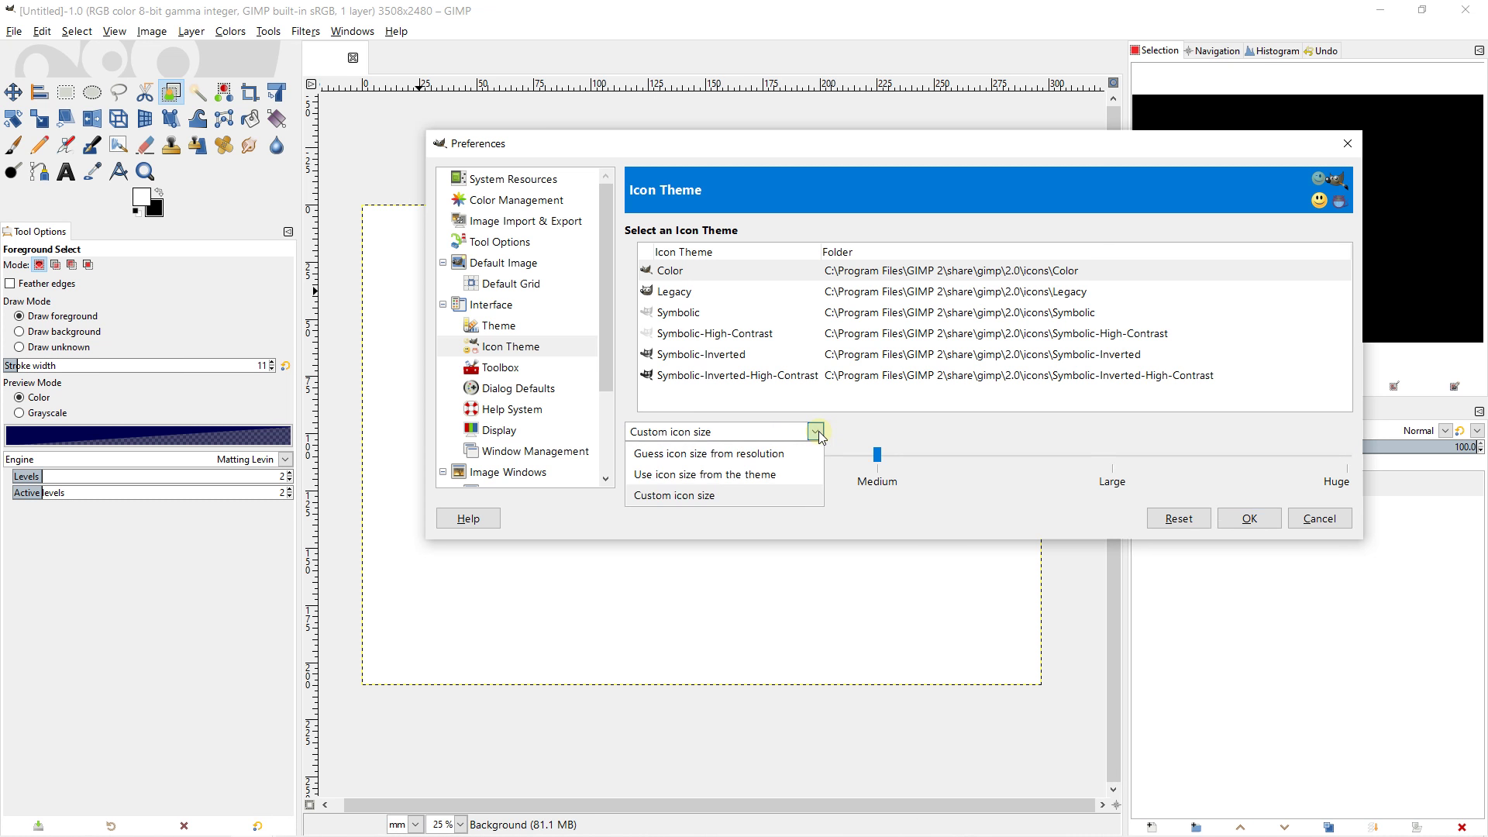
click(700, 502)
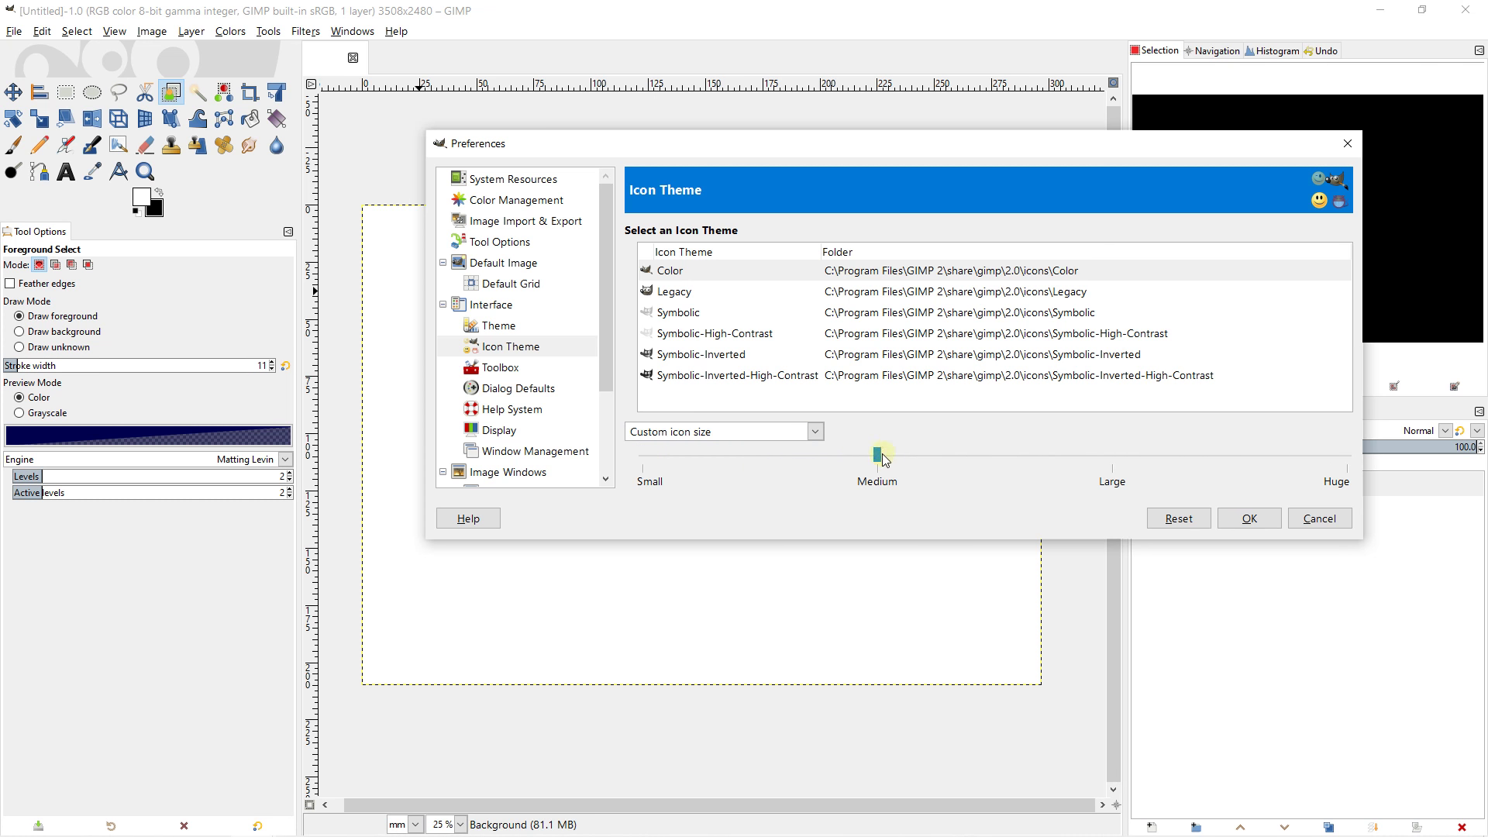
drag(884, 459, 1090, 463)
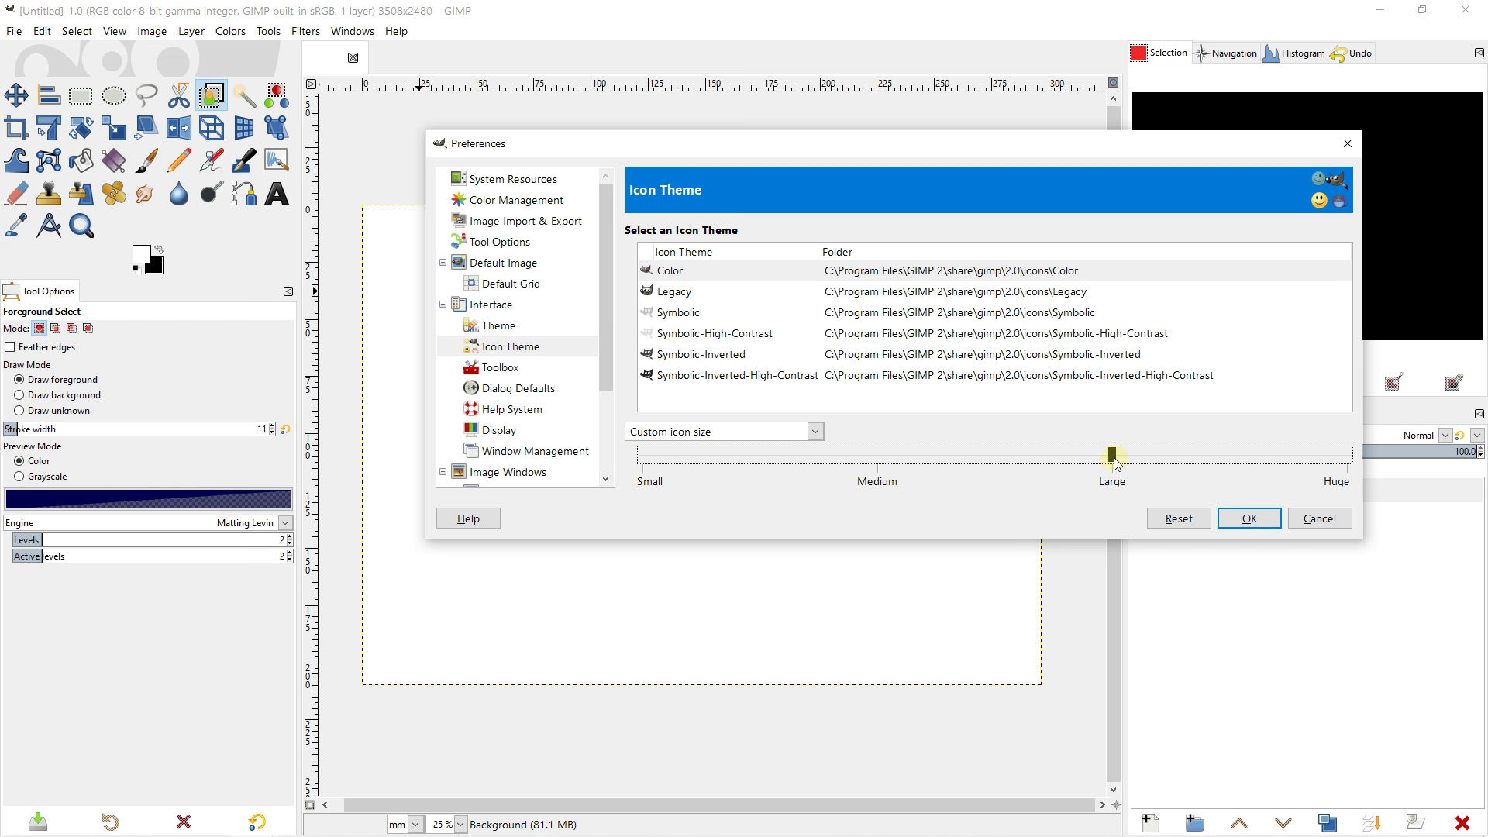
drag(1117, 463, 1323, 461)
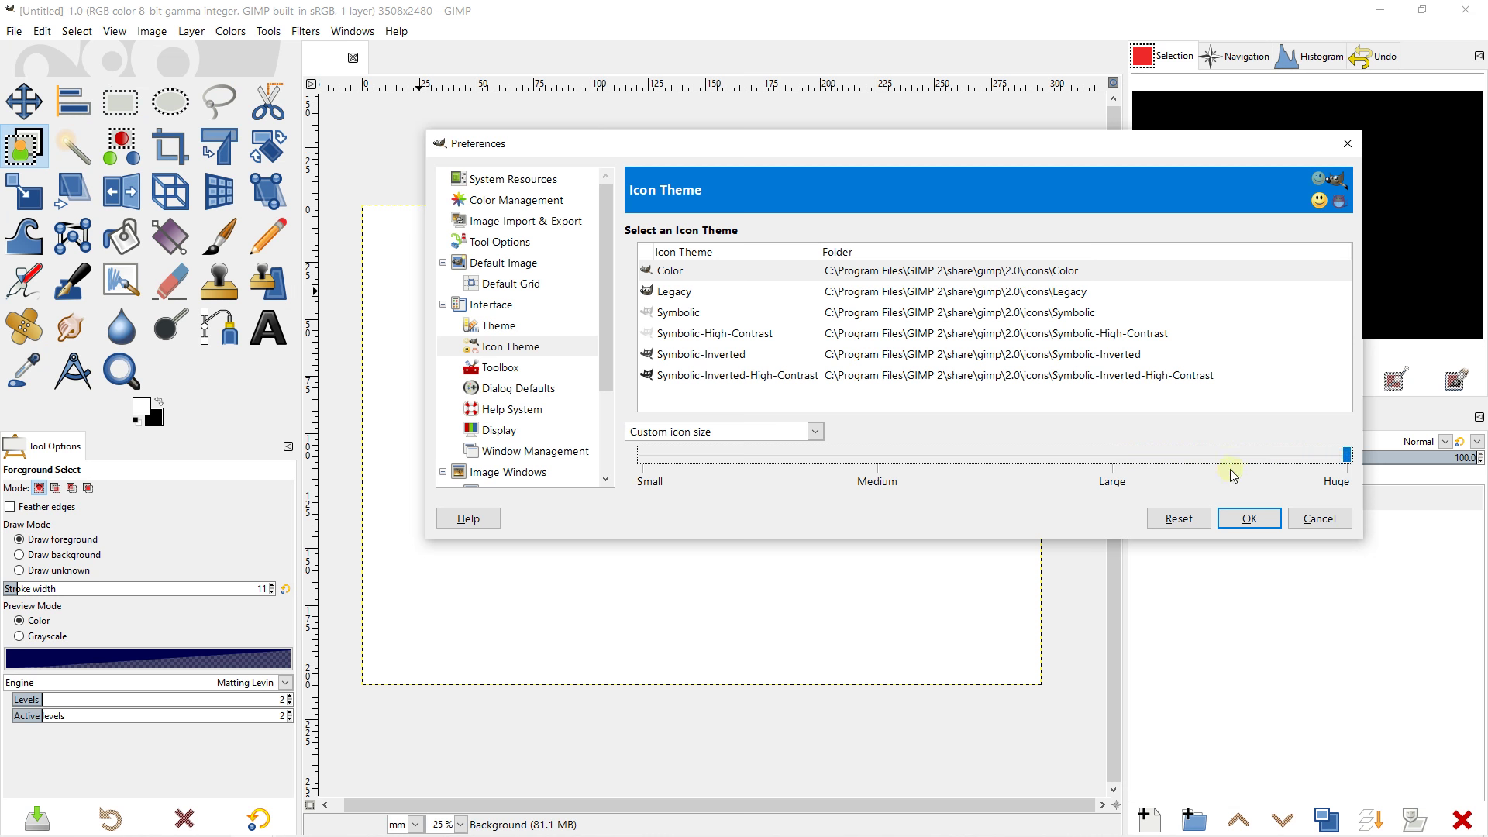
click(1247, 520)
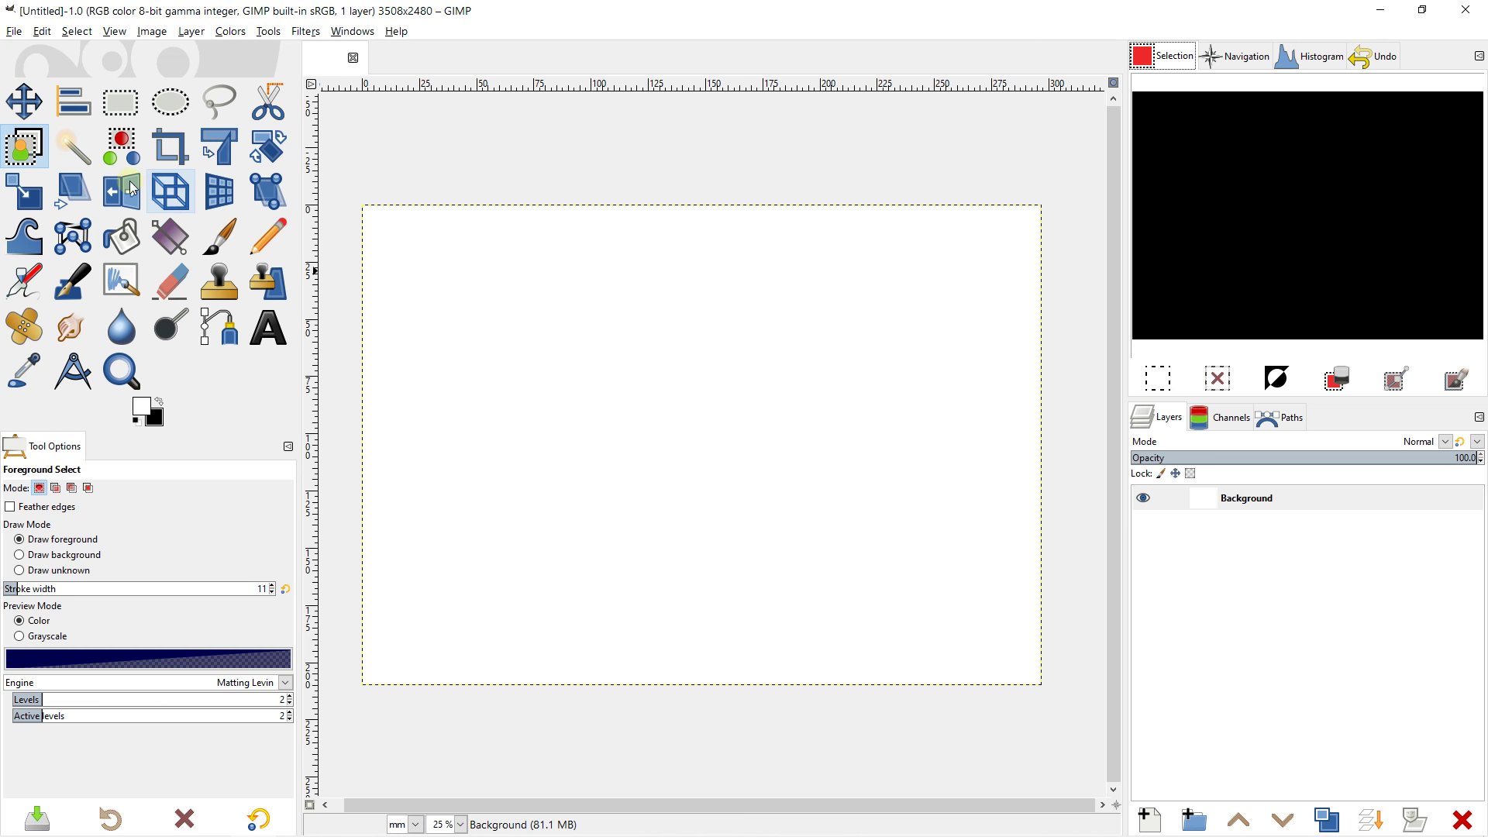
click(14, 33)
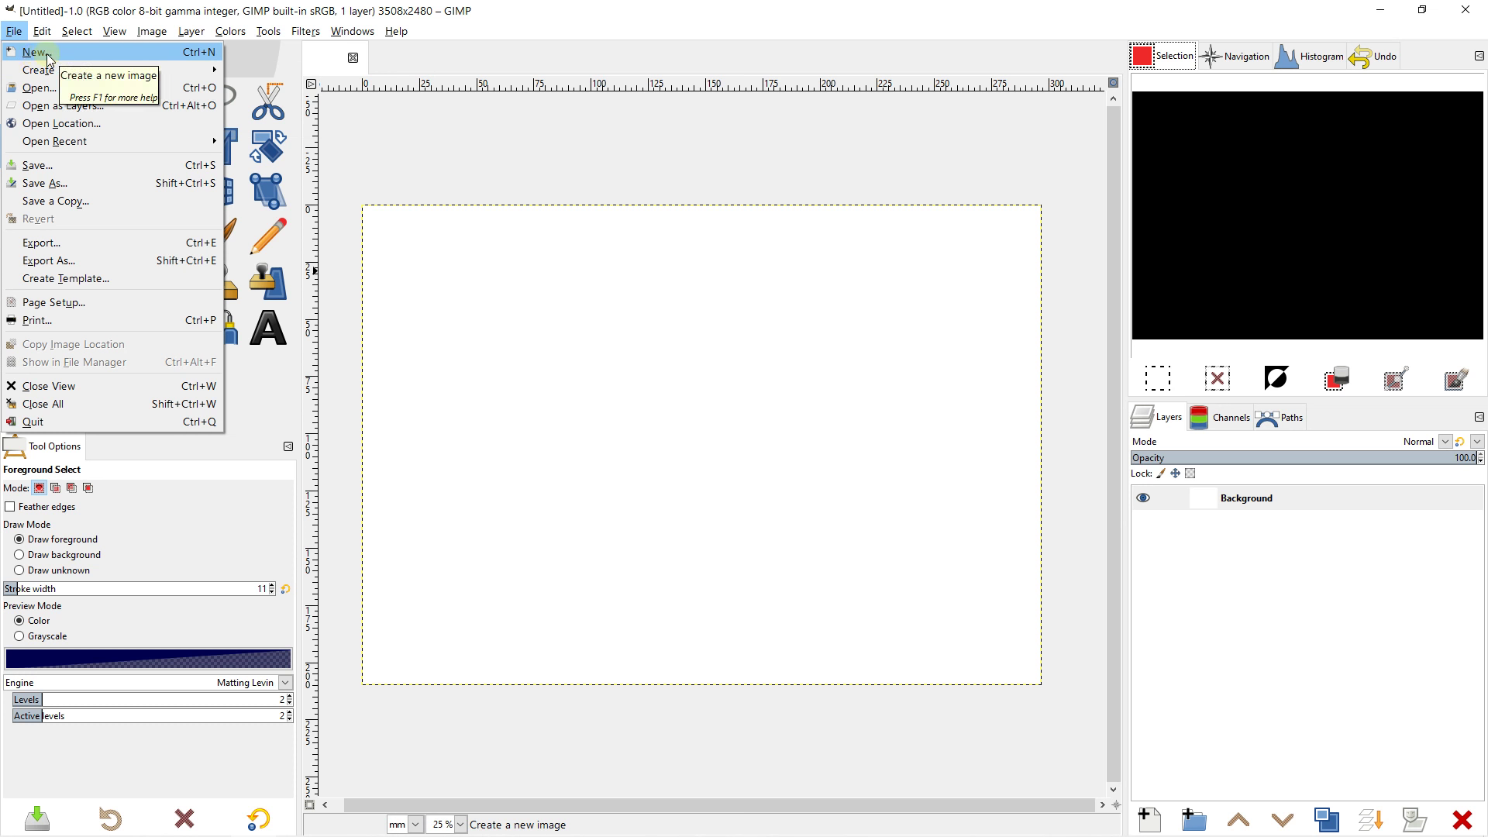
Create a new white-filled landscape A4 image of 3508 × 2480 pixels at 300 ppi.
click(44, 58)
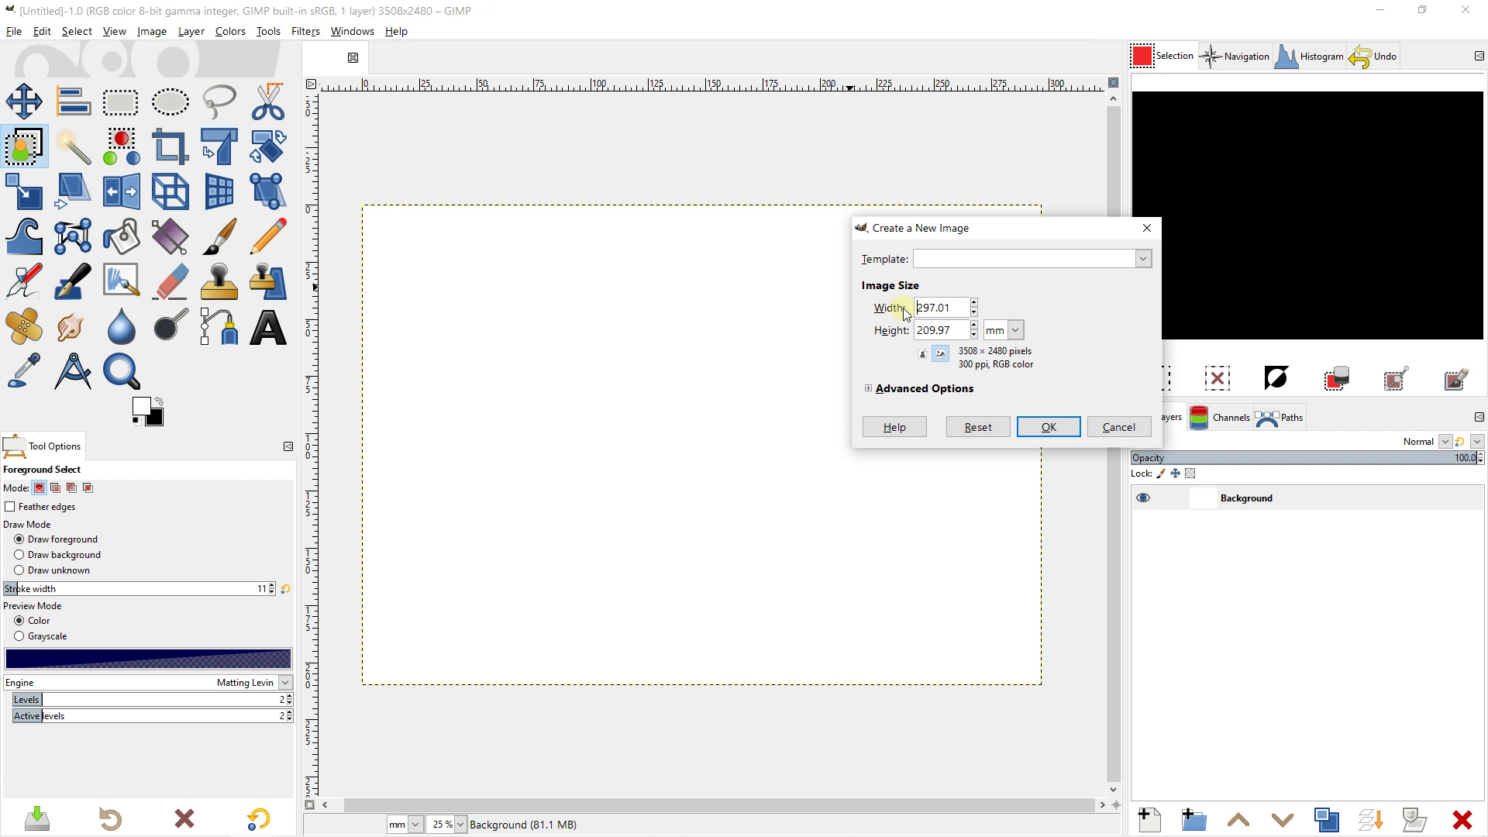
click(923, 353)
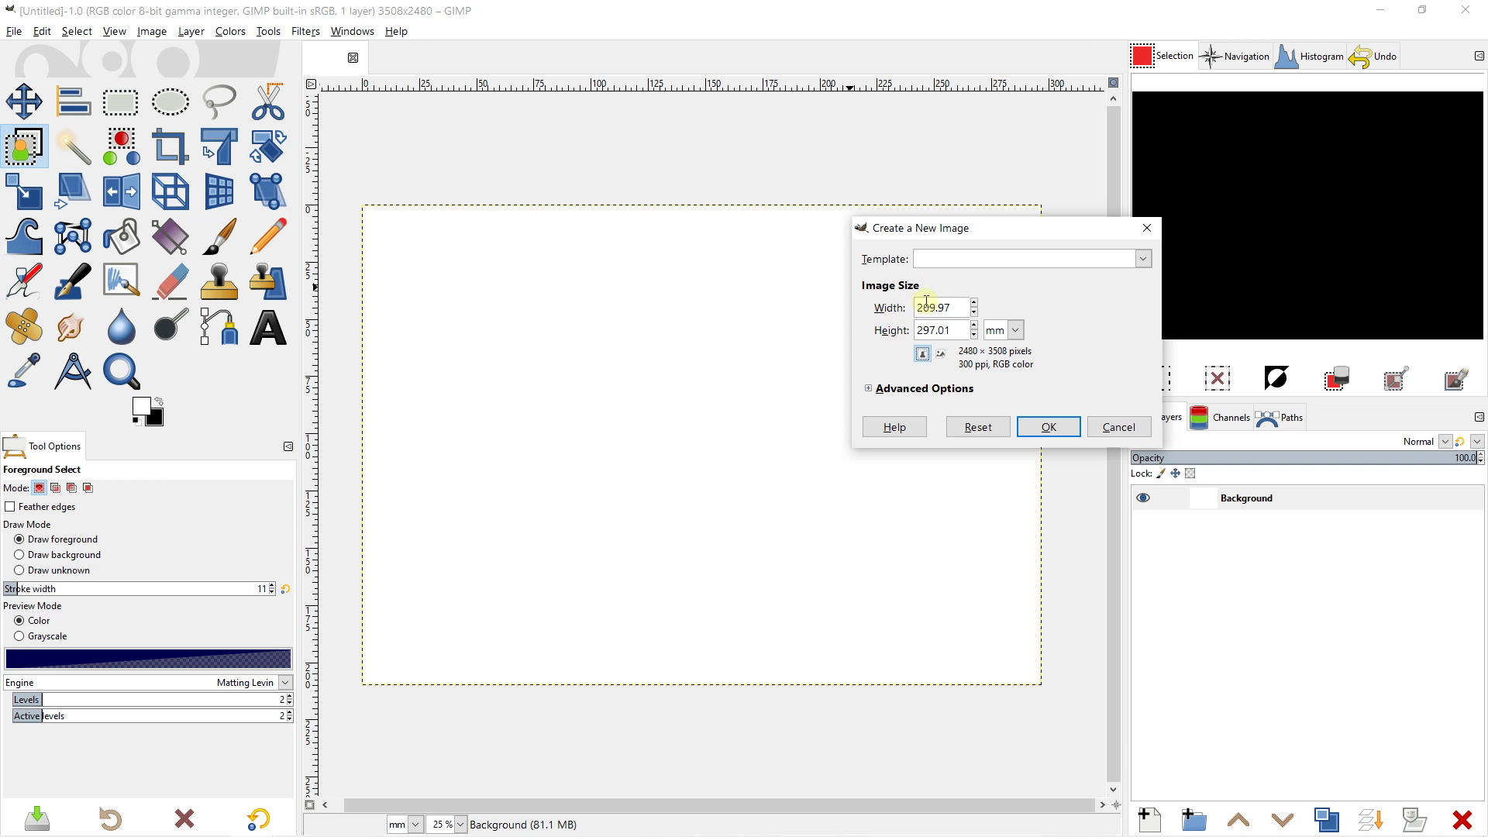
click(869, 388)
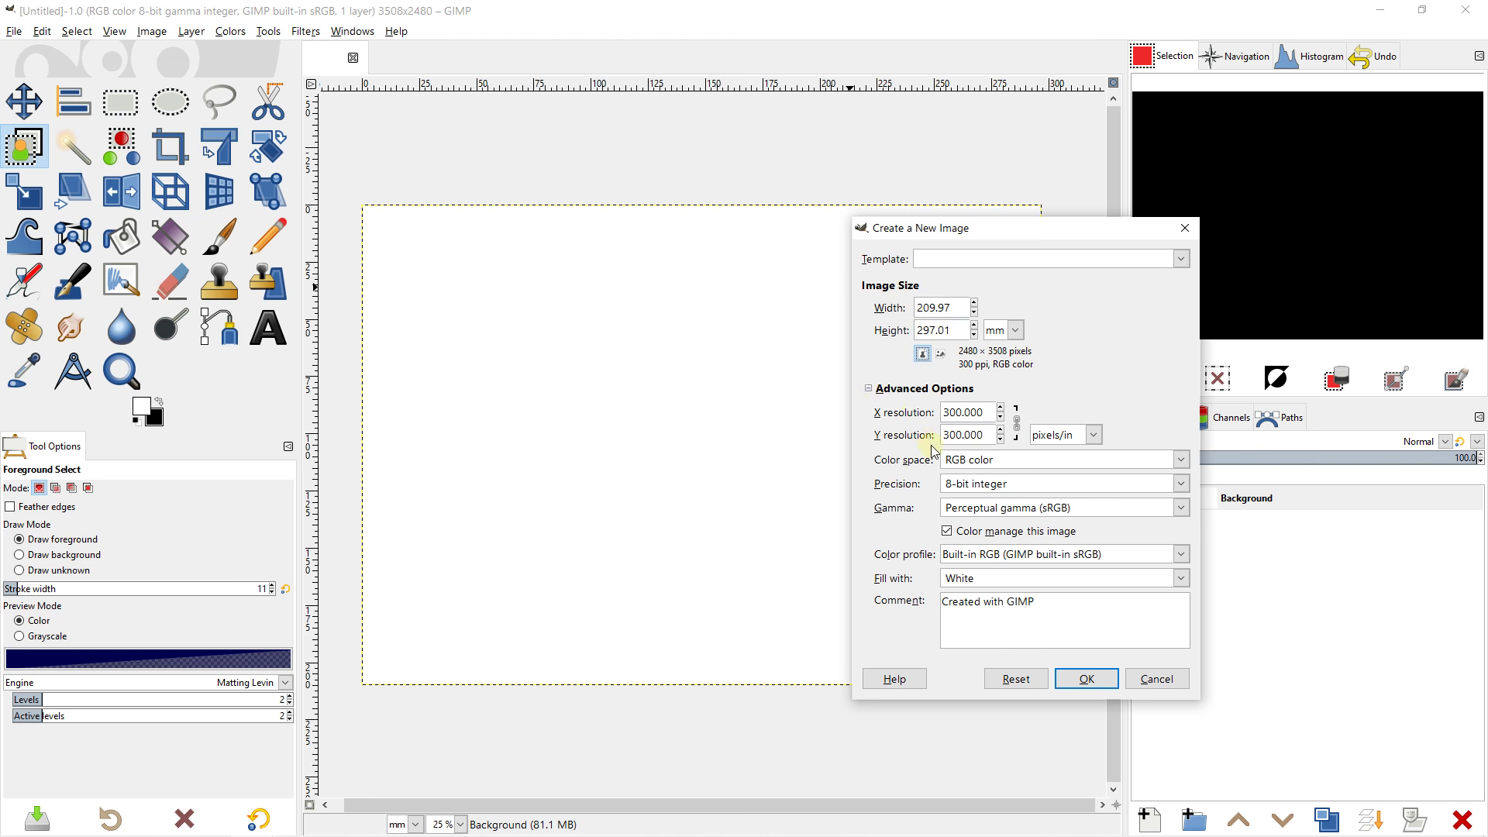
click(971, 579)
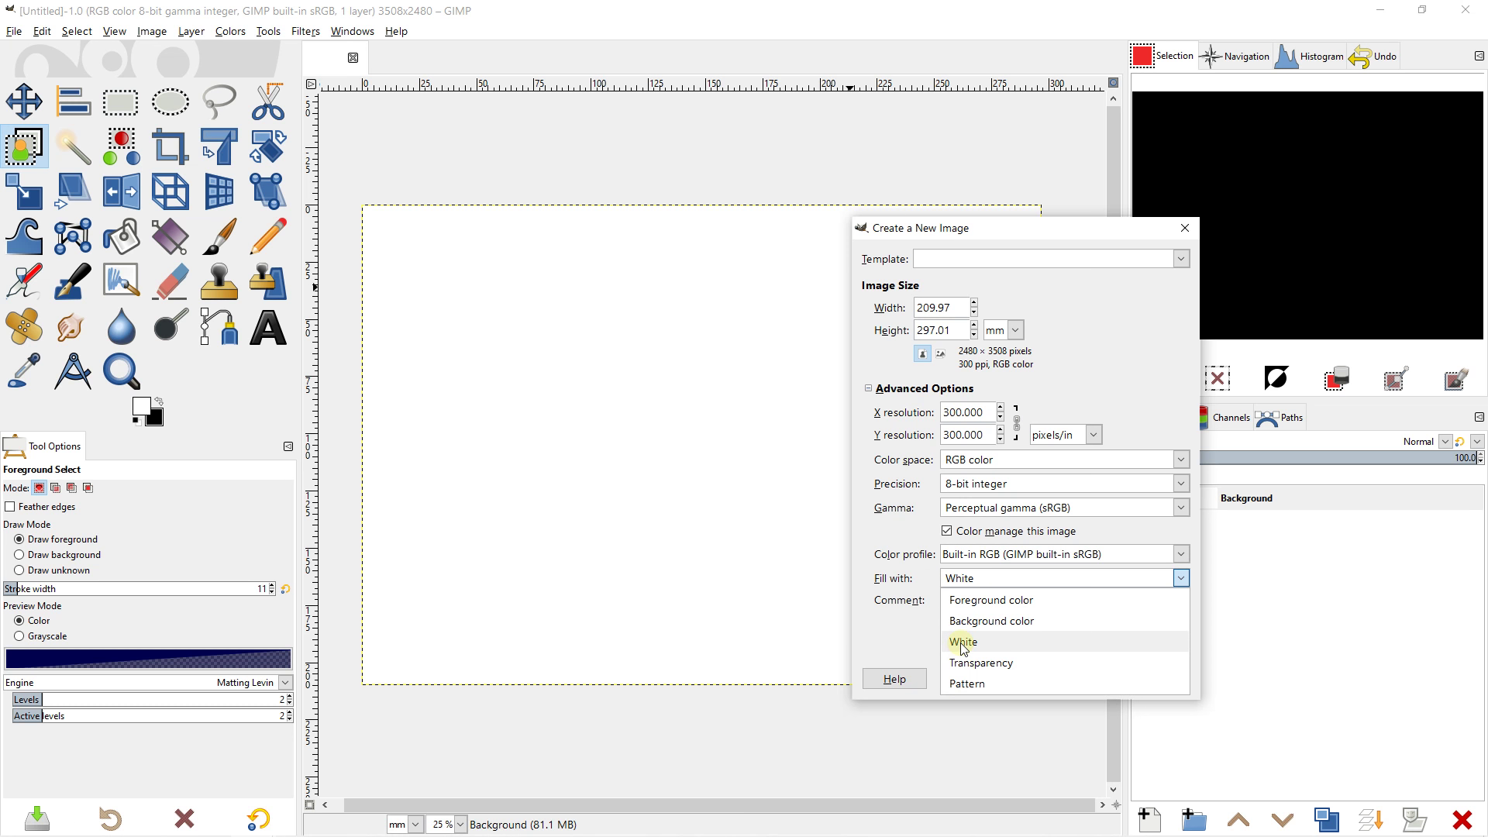
click(964, 643)
click(981, 580)
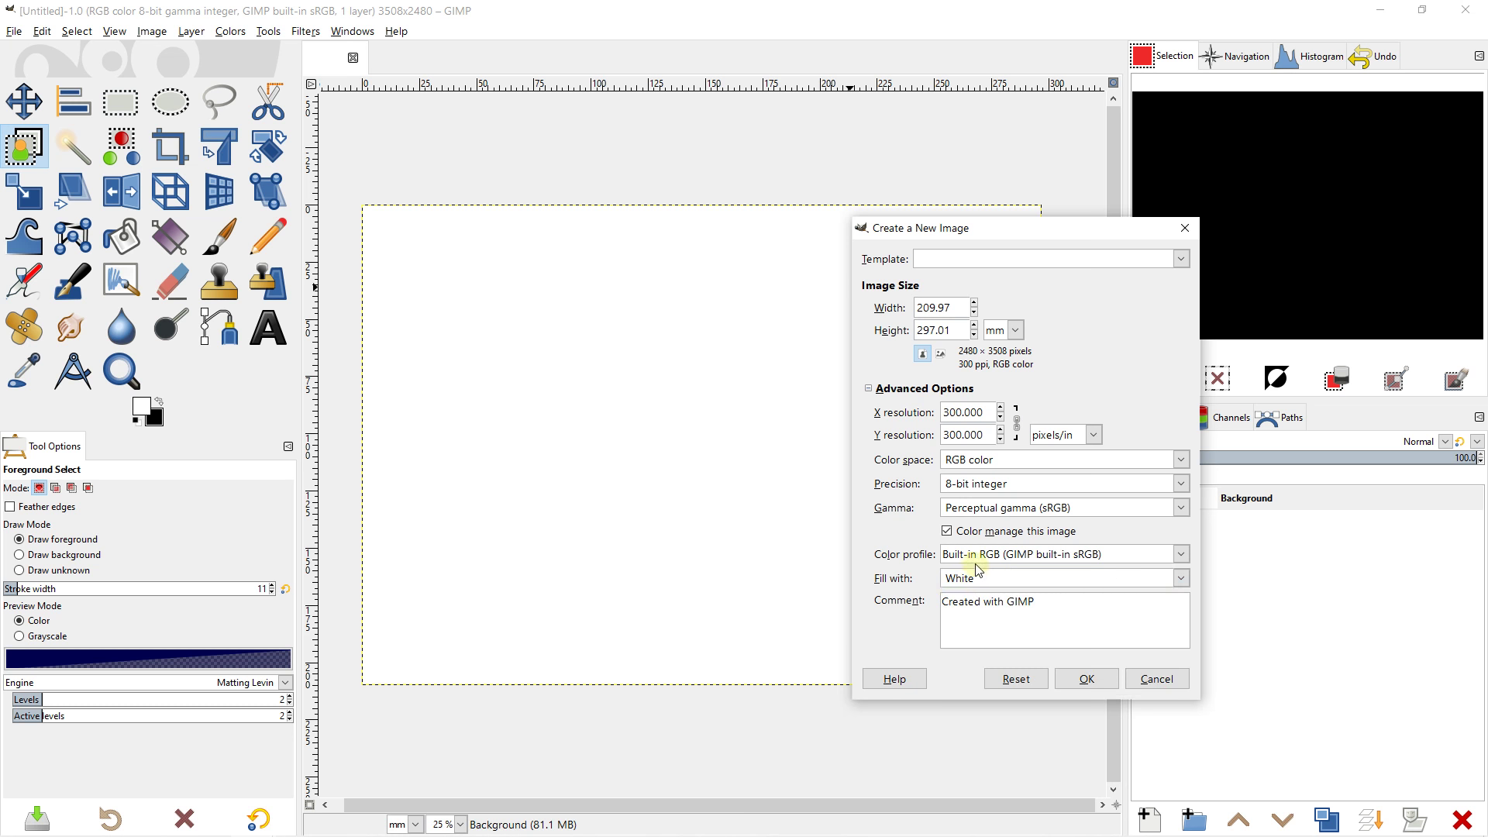
click(941, 354)
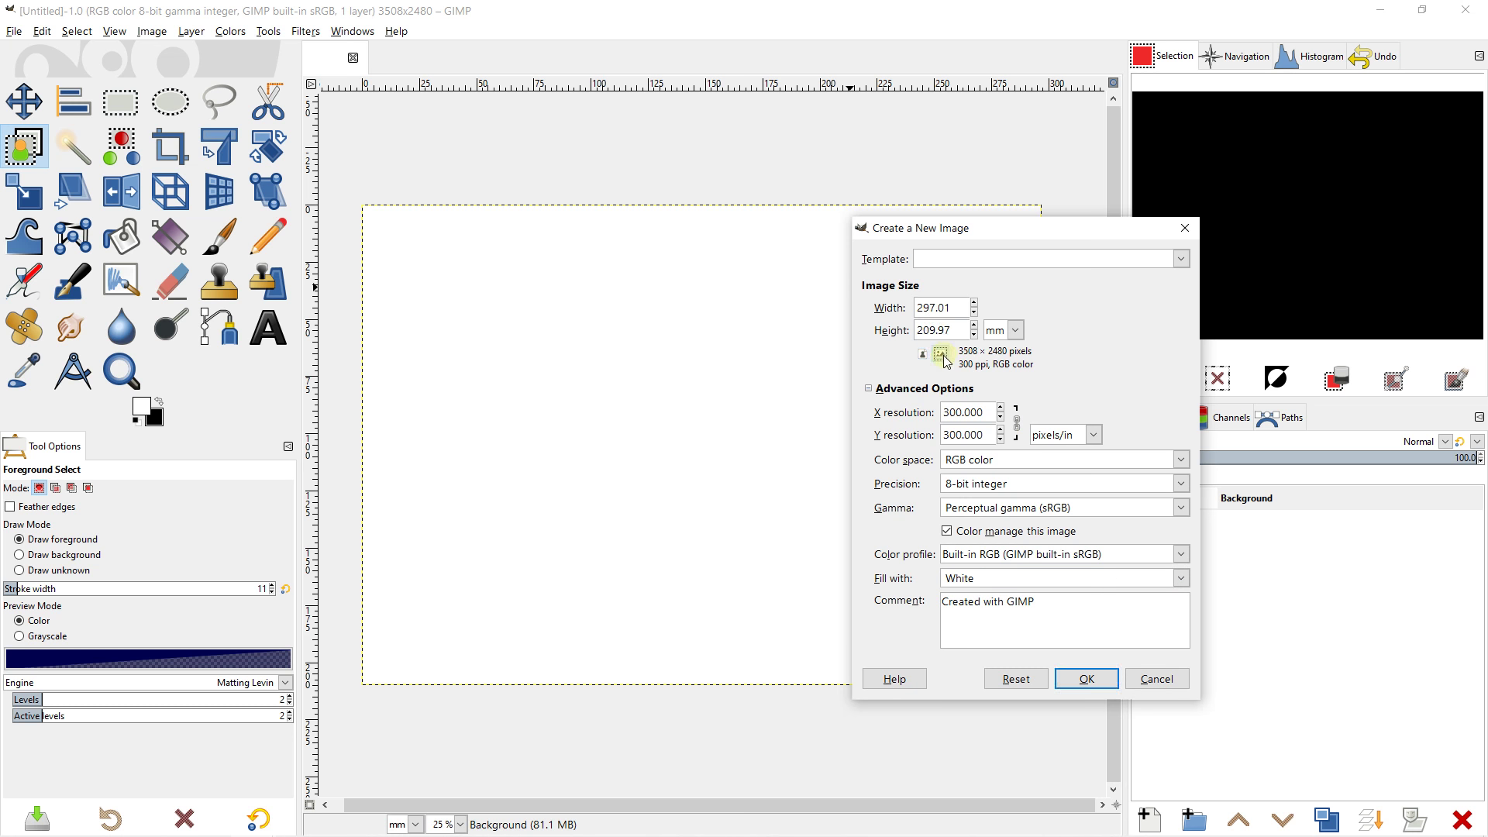
click(1087, 679)
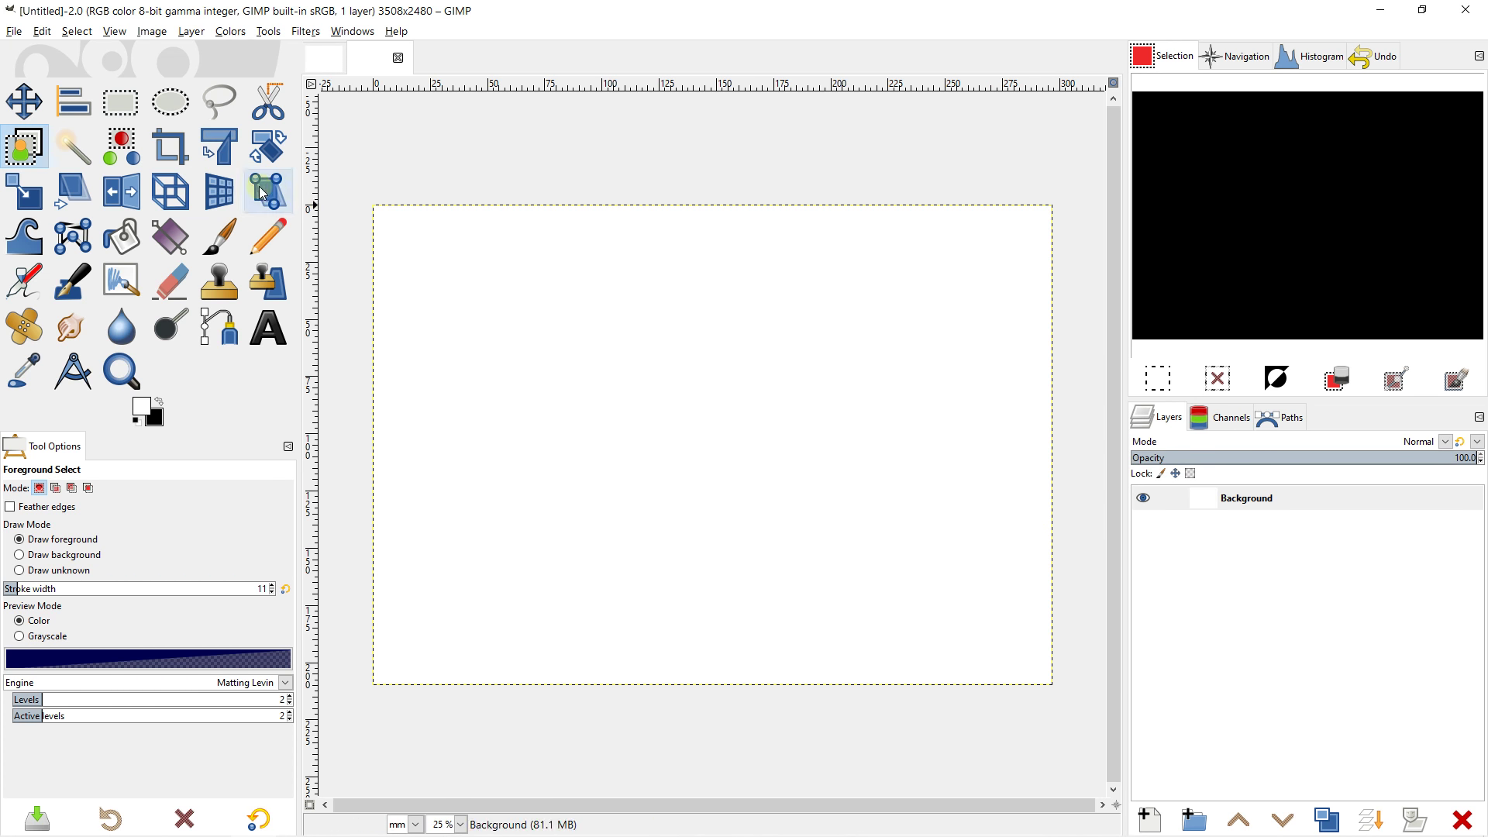
click(13, 33)
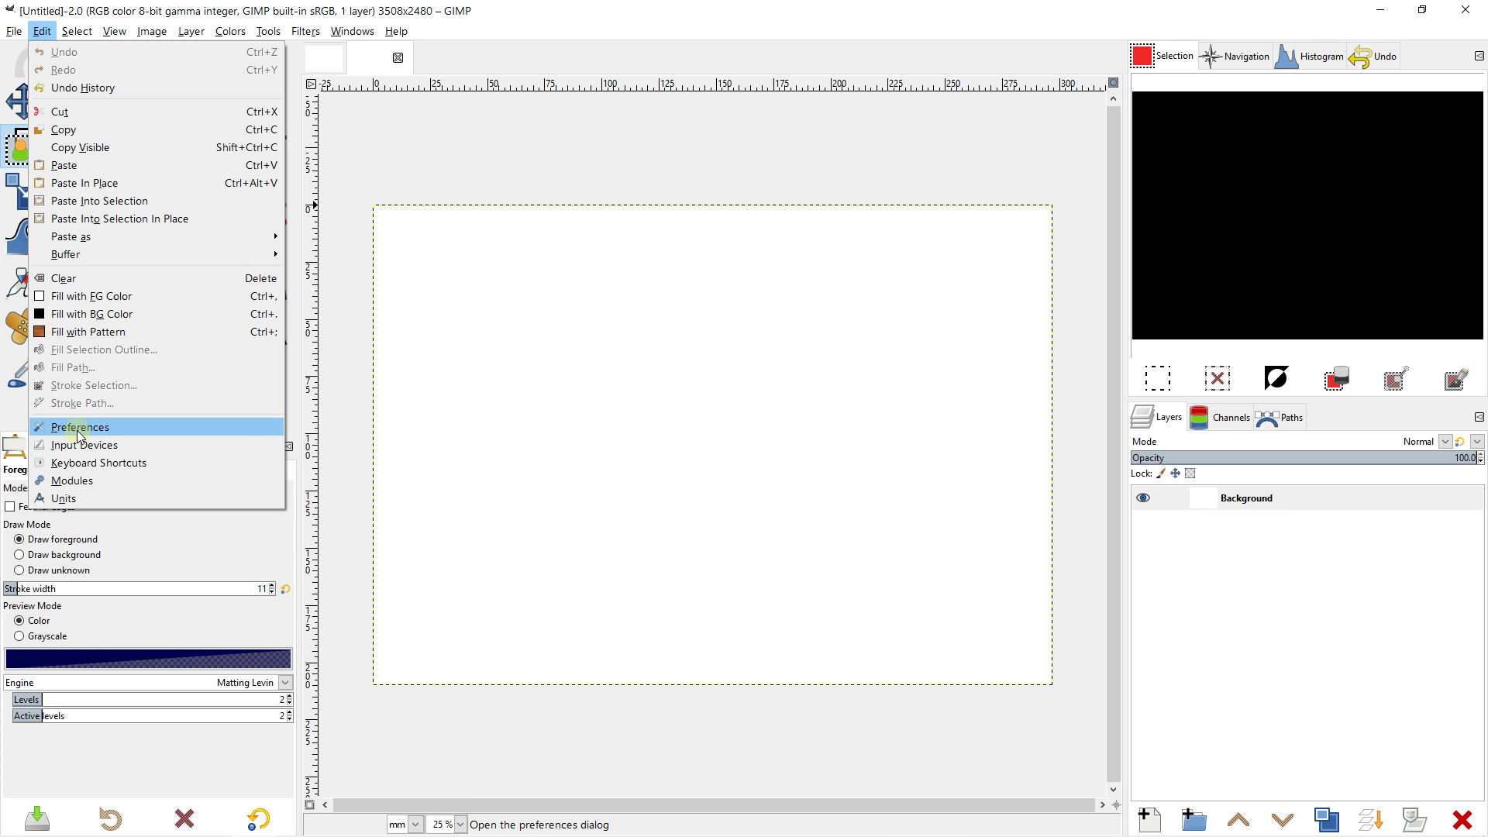
click(78, 427)
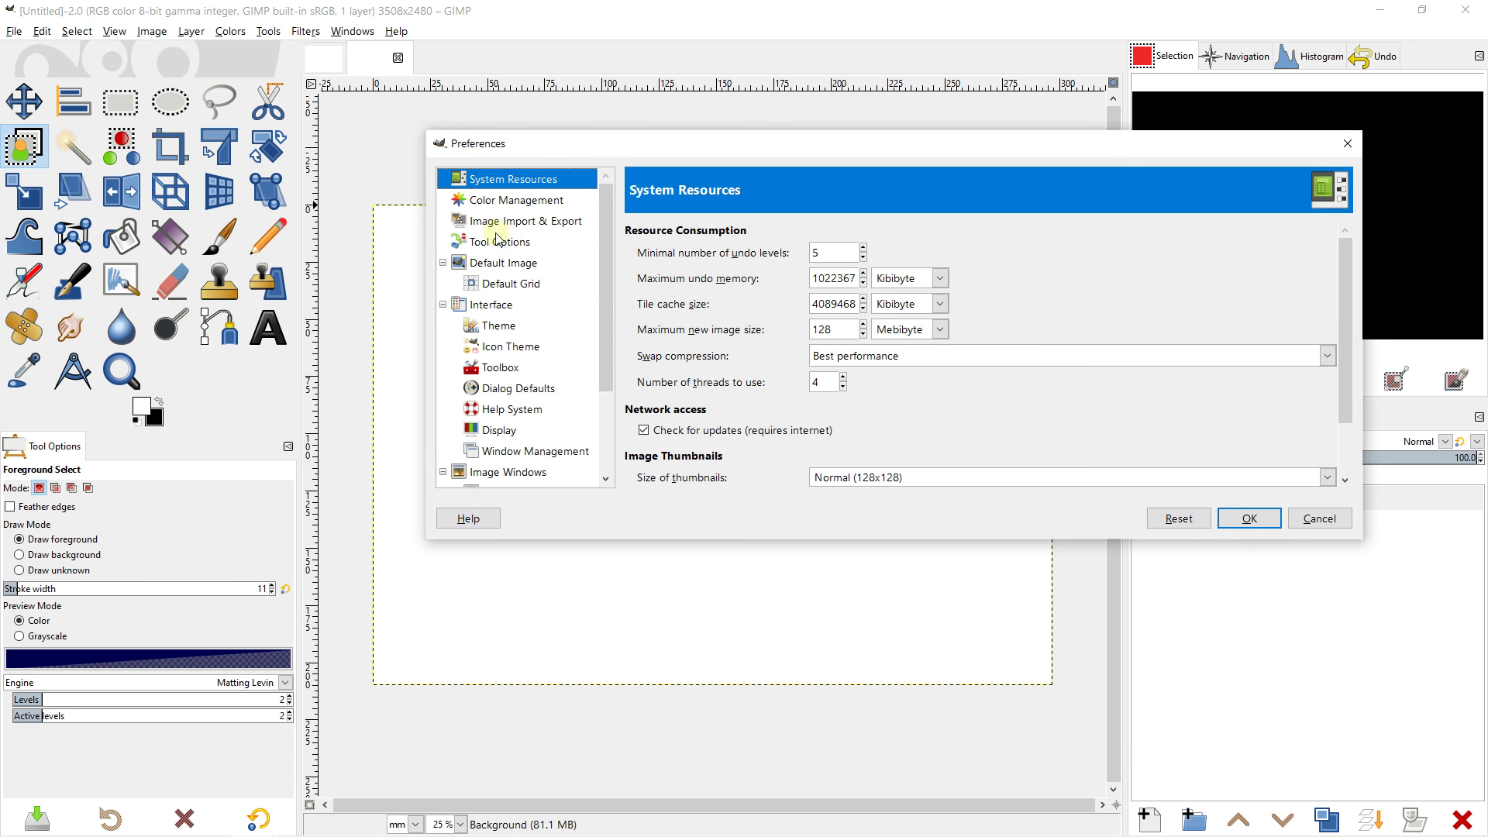
click(503, 263)
click(708, 279)
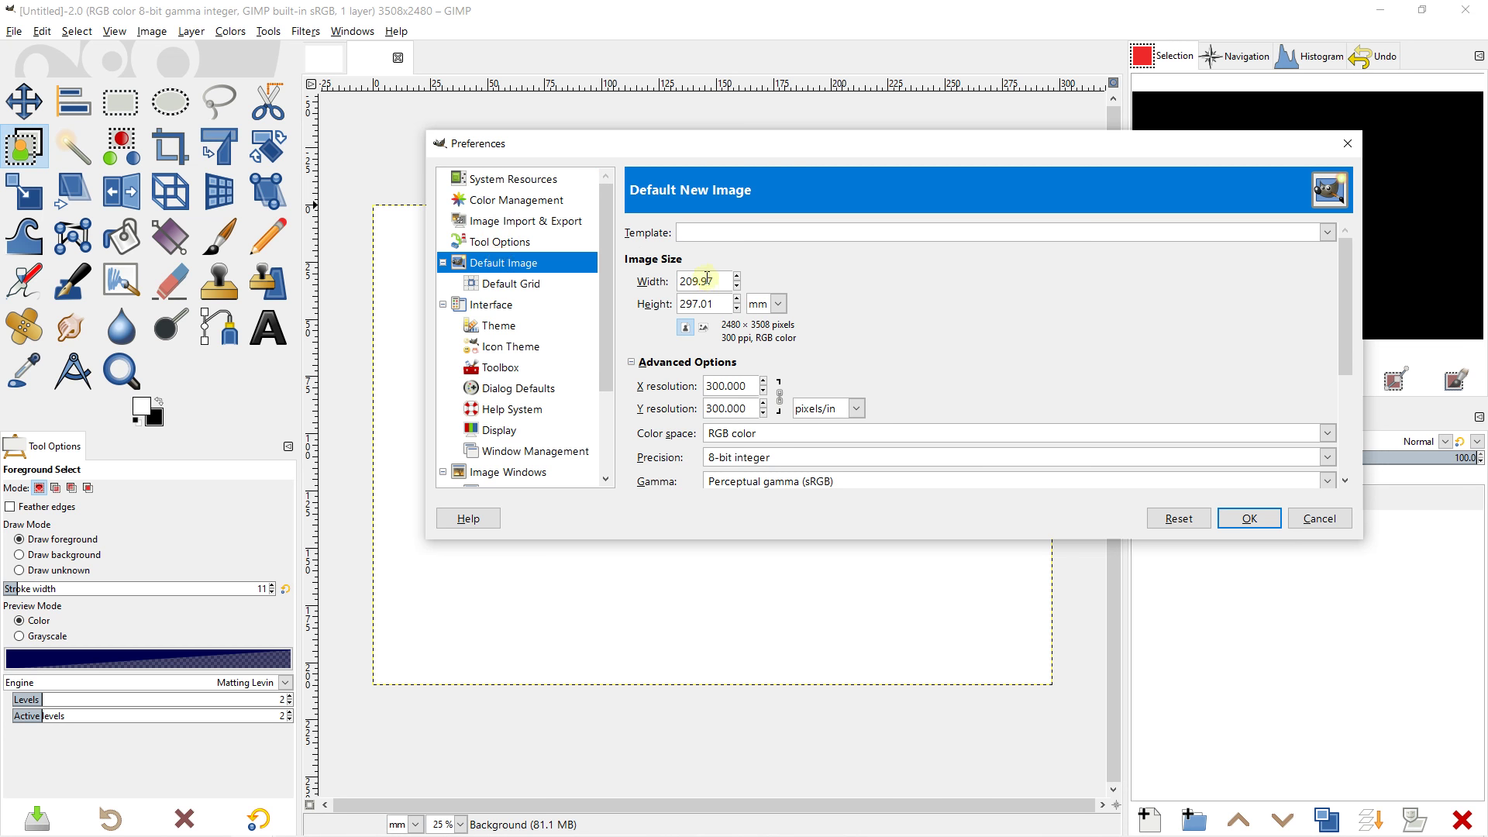
double_click(720, 281)
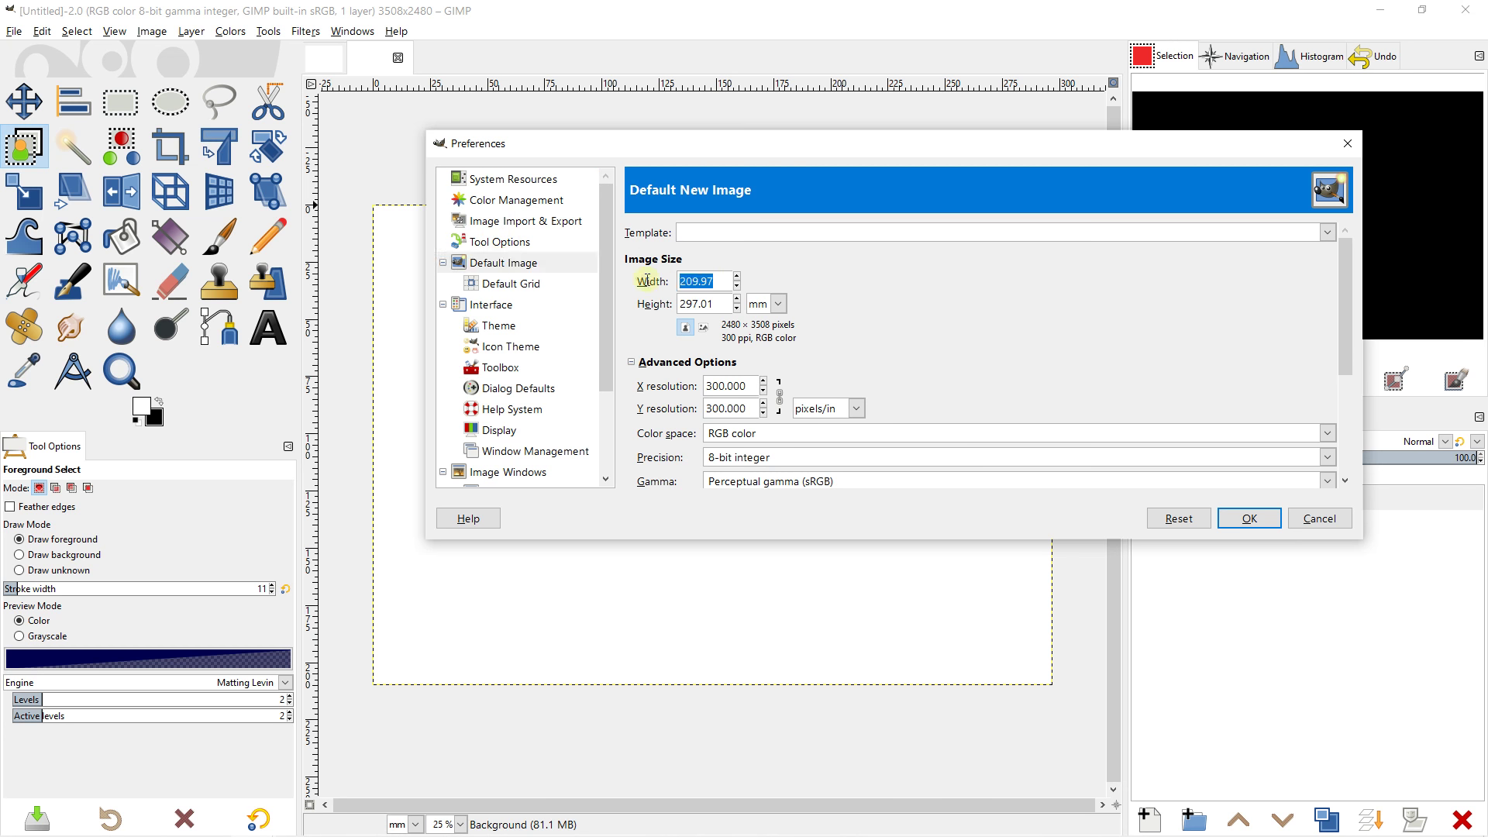
double_click(724, 307)
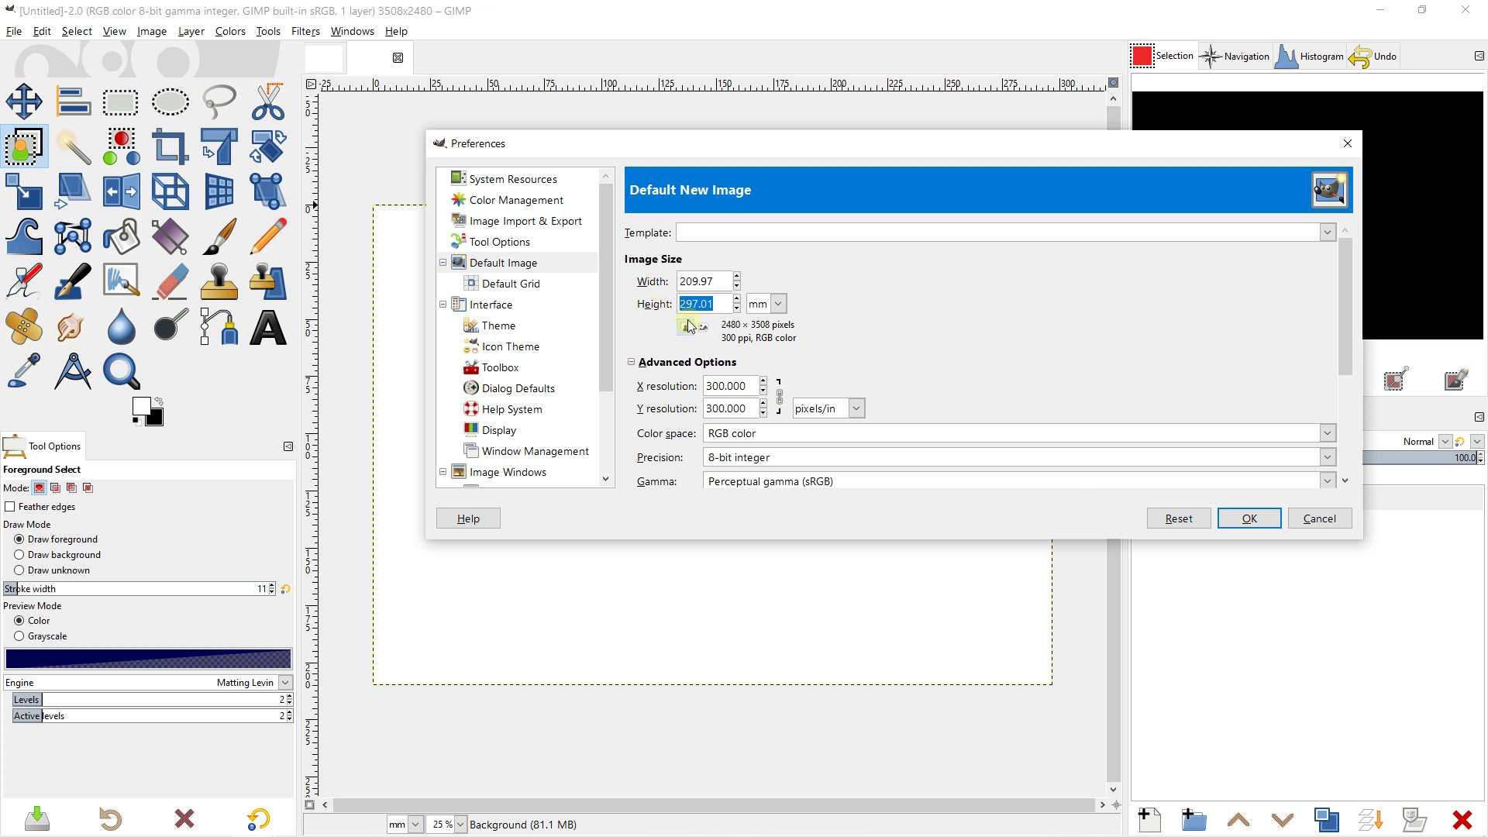
double_click(718, 280)
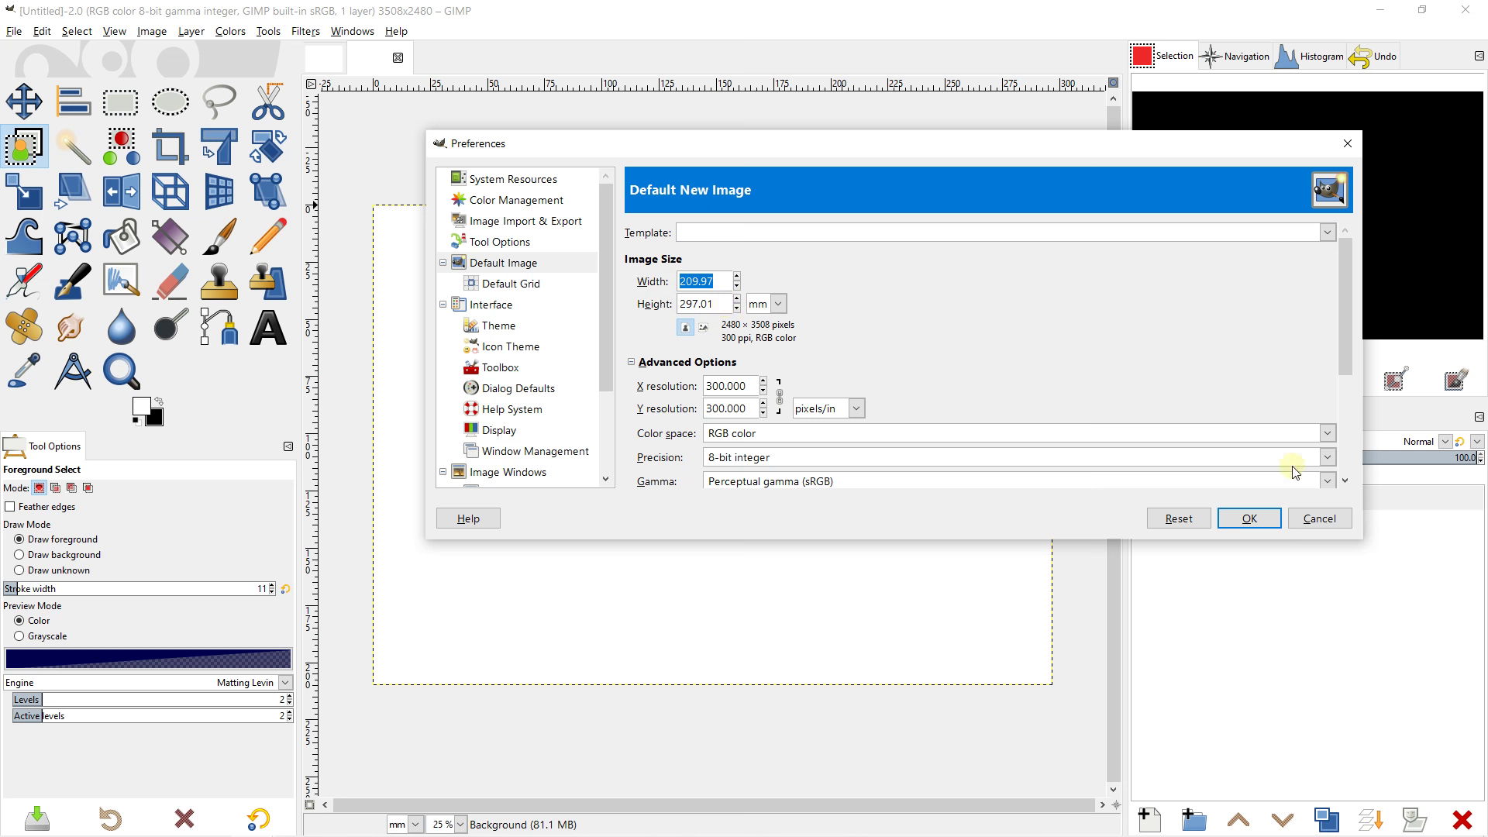
click(1318, 518)
click(15, 33)
Create a new 200 × 200 mm square image, then return to the first blank landscape image.
click(37, 52)
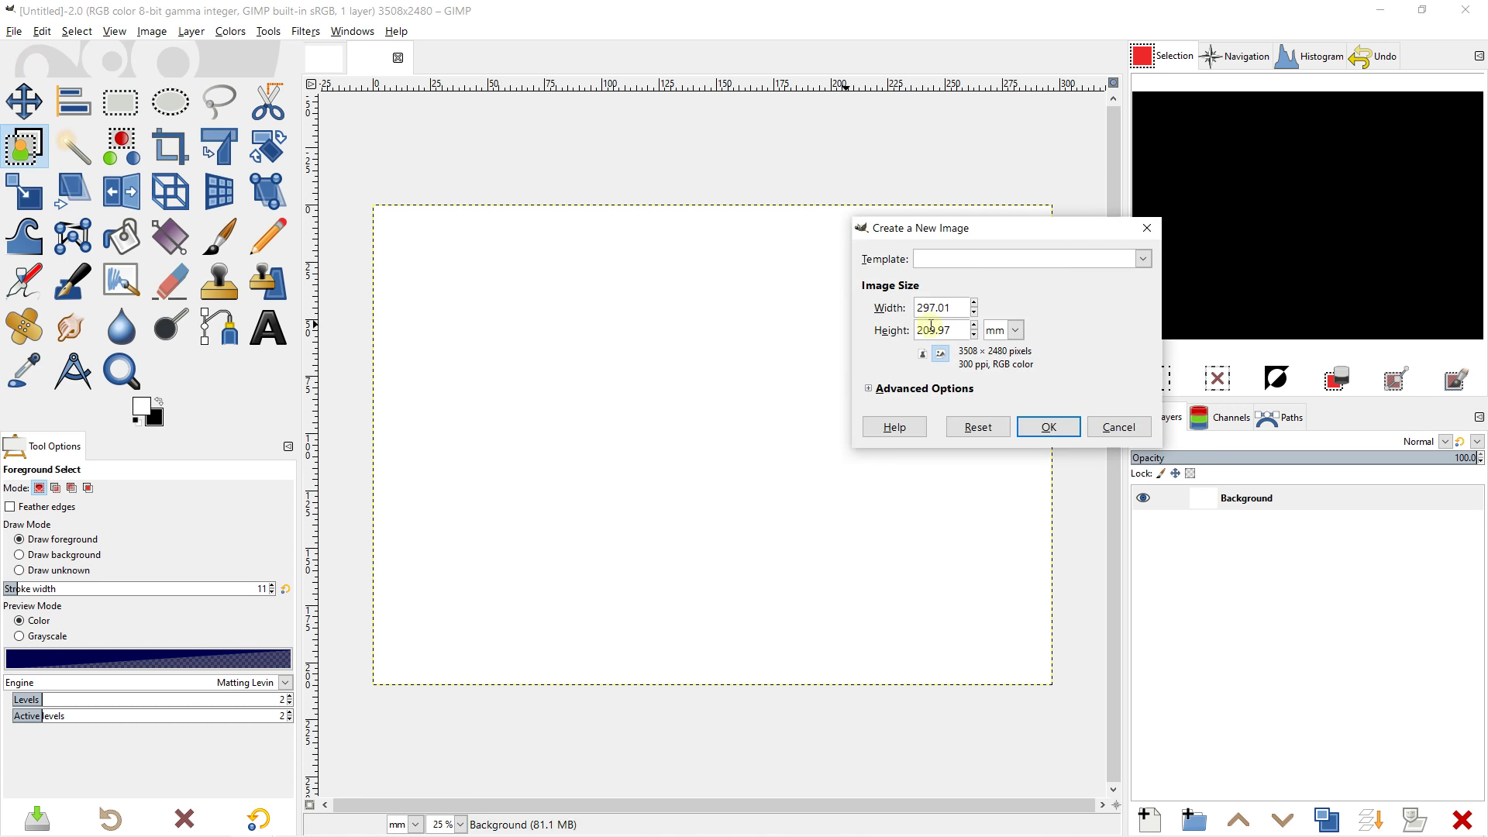
drag(949, 307, 884, 305)
text(20)
key(Tab)
text(2)
click(1042, 427)
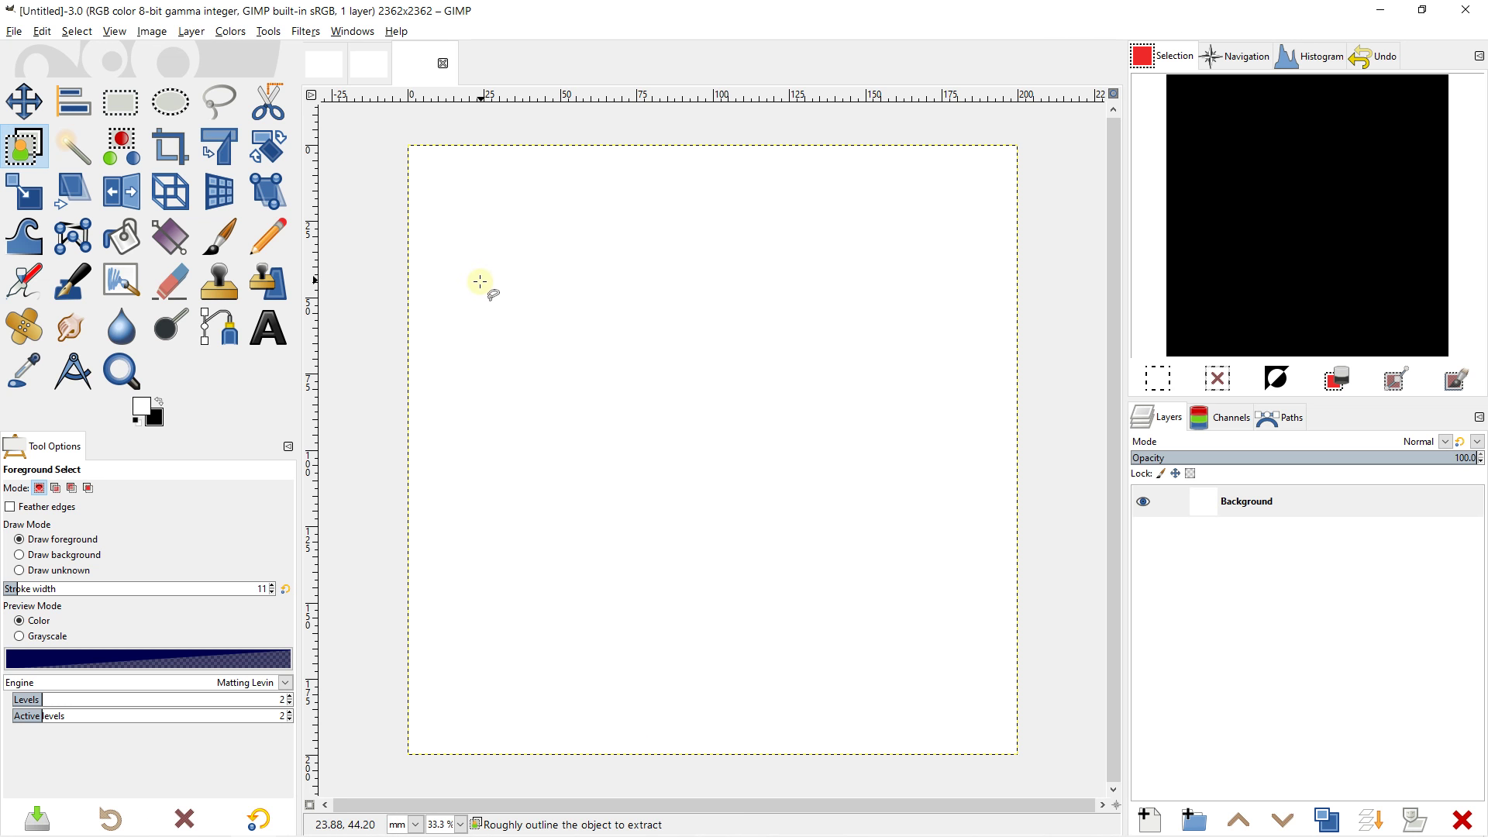
click(356, 80)
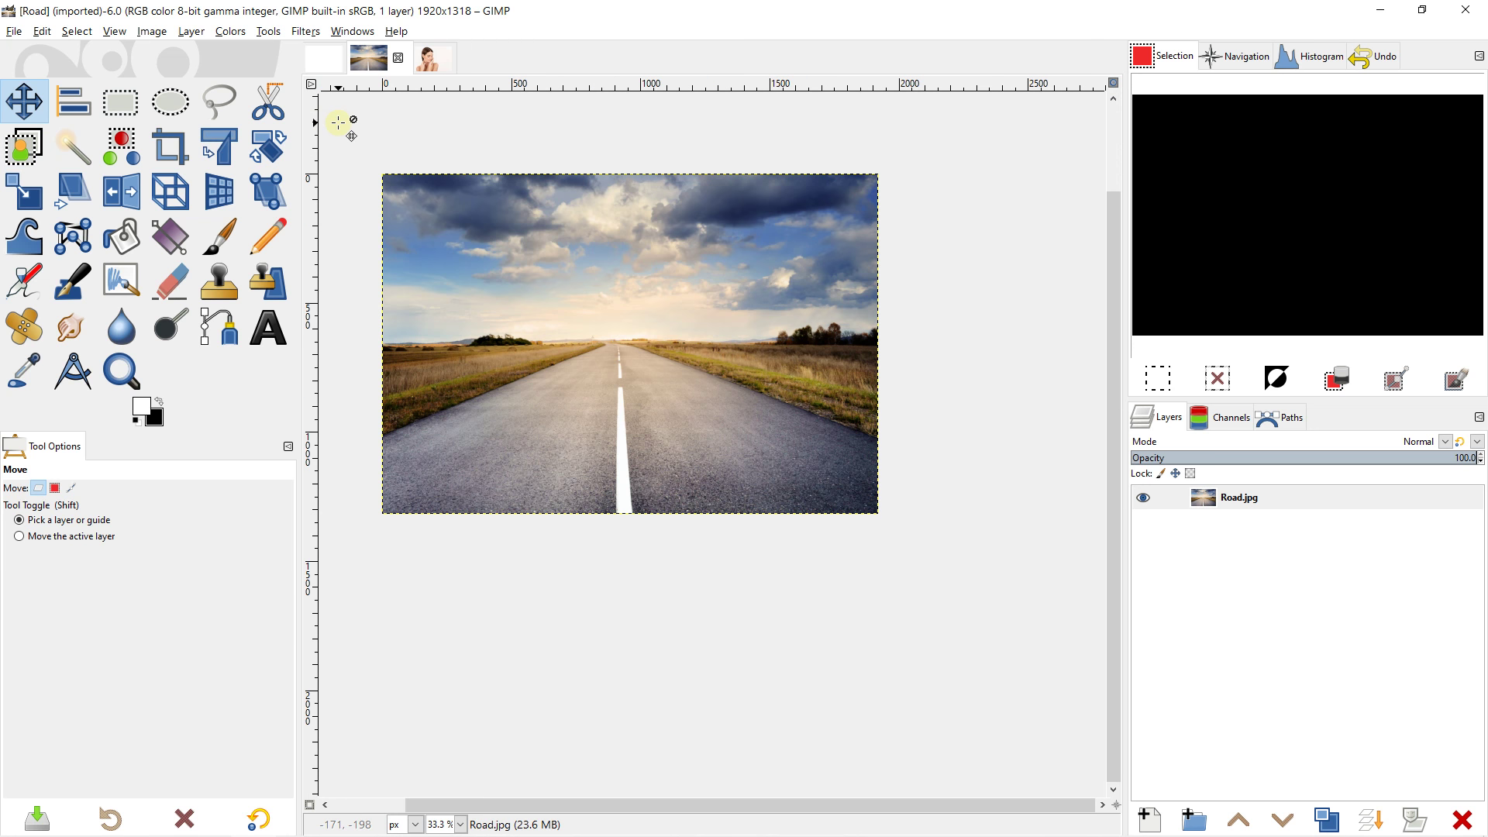
Flip between the open image tabs, ending on the Road photo.
click(415, 69)
click(371, 68)
scroll(371, 69, up, 1)
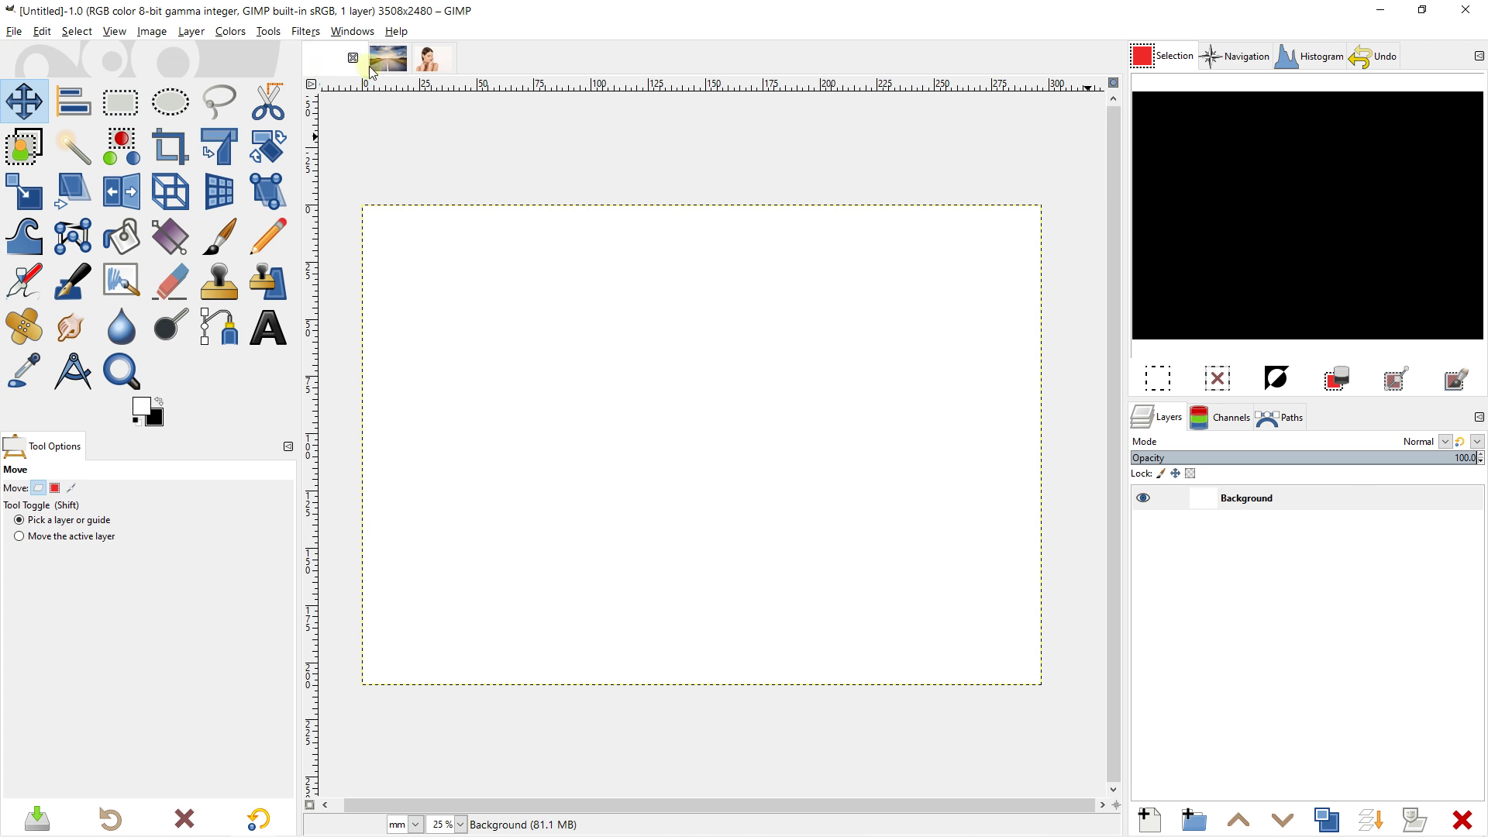
click(380, 68)
click(430, 62)
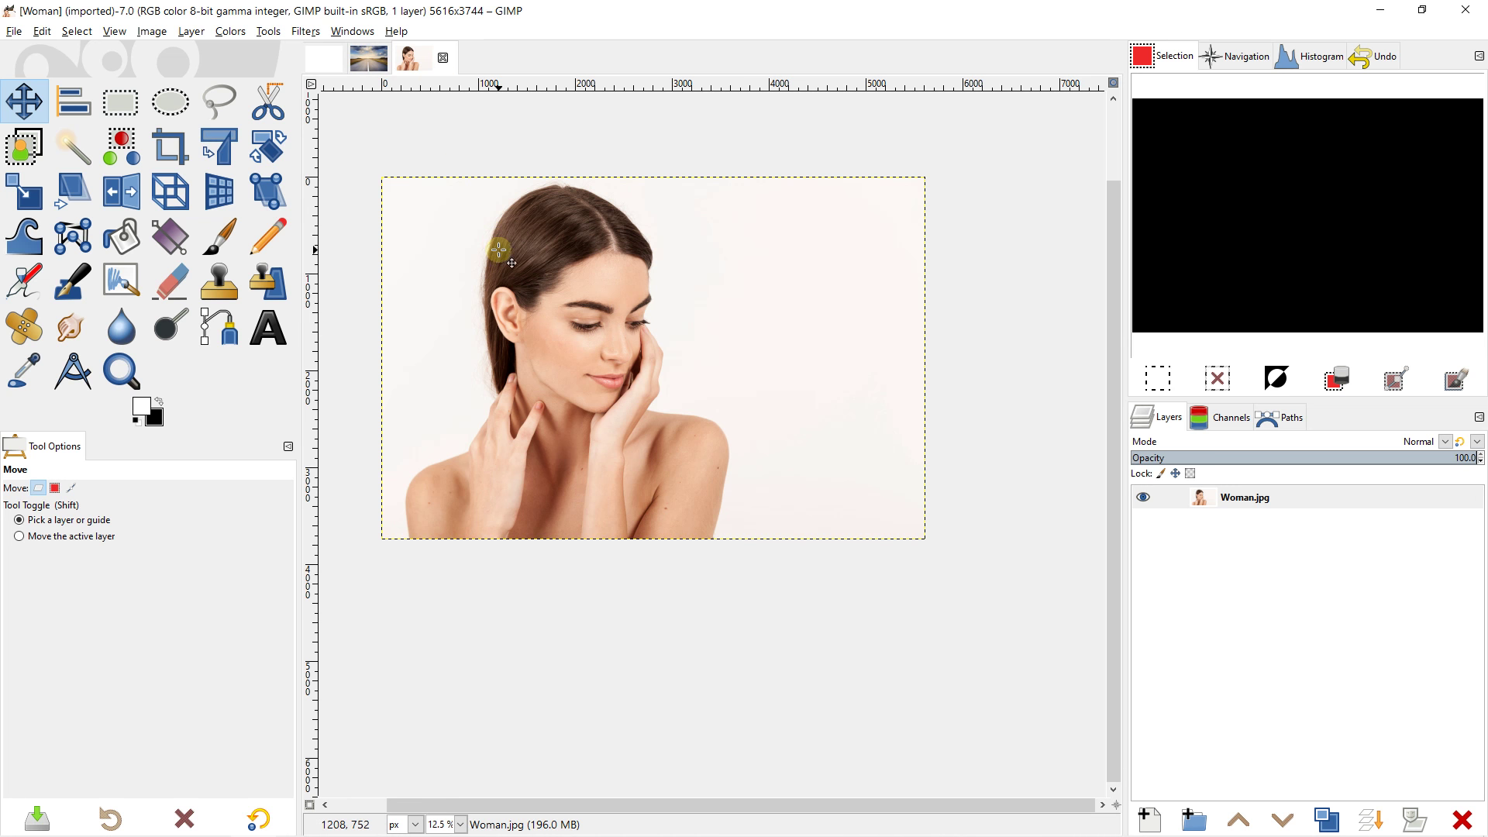
scroll(499, 249, up, 1)
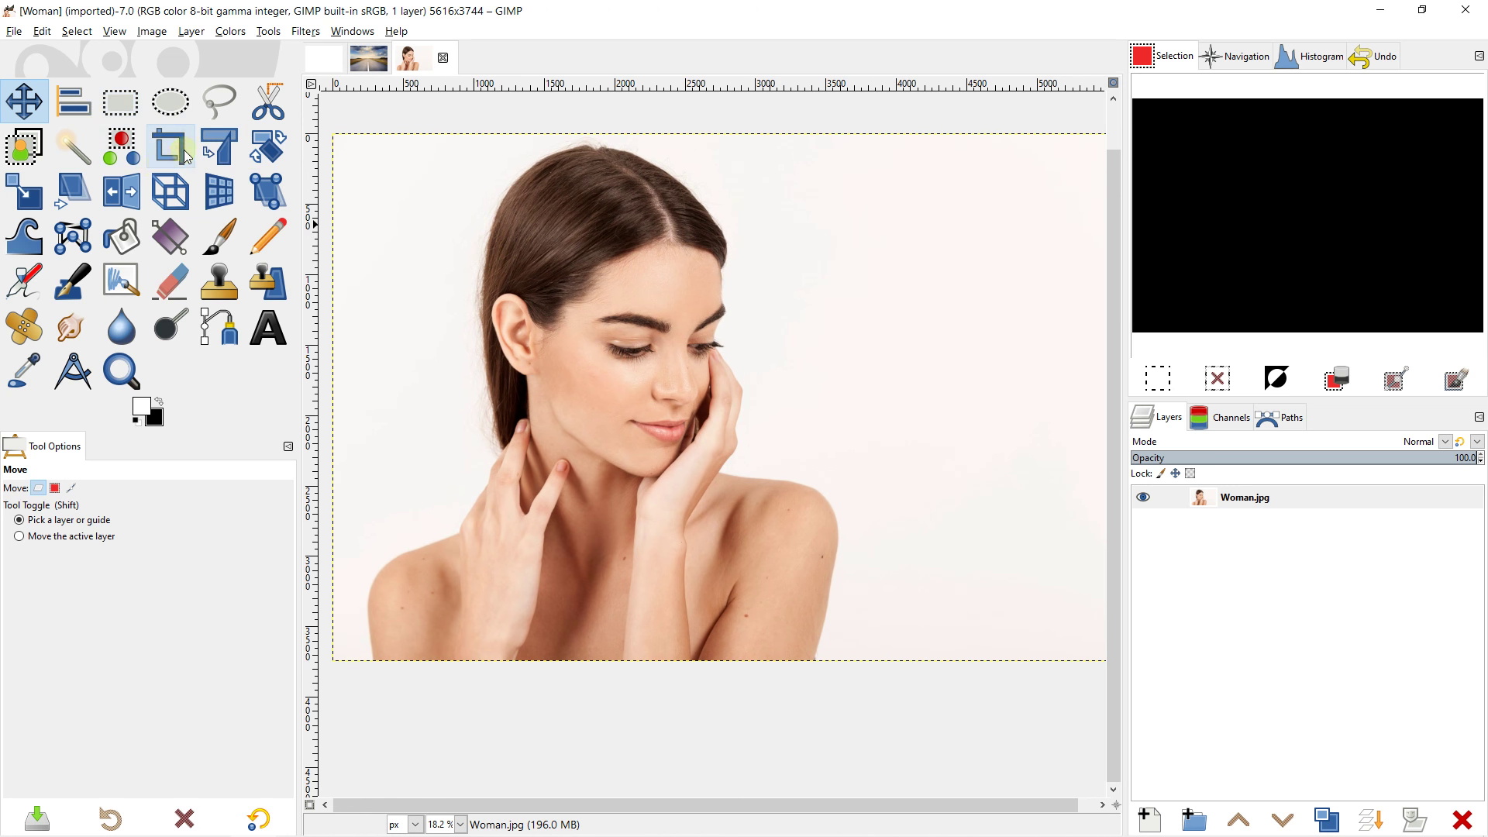
click(367, 71)
Draw a rectangular selection on the Road photo, adjust and clear it, then show the Woman photo.
click(122, 102)
scroll(500, 253, up, 1)
drag(475, 212, 896, 509)
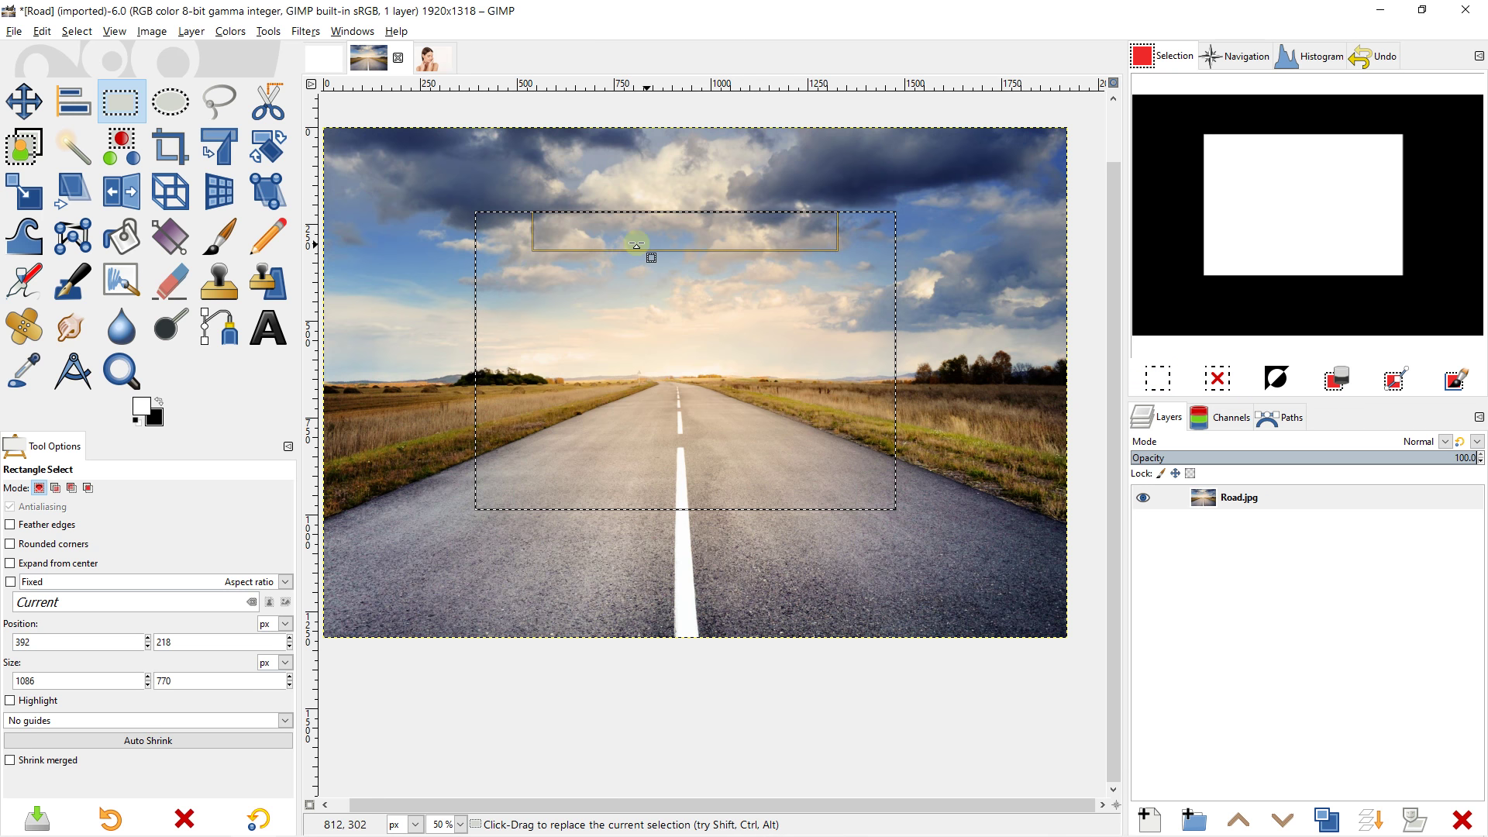
click(586, 236)
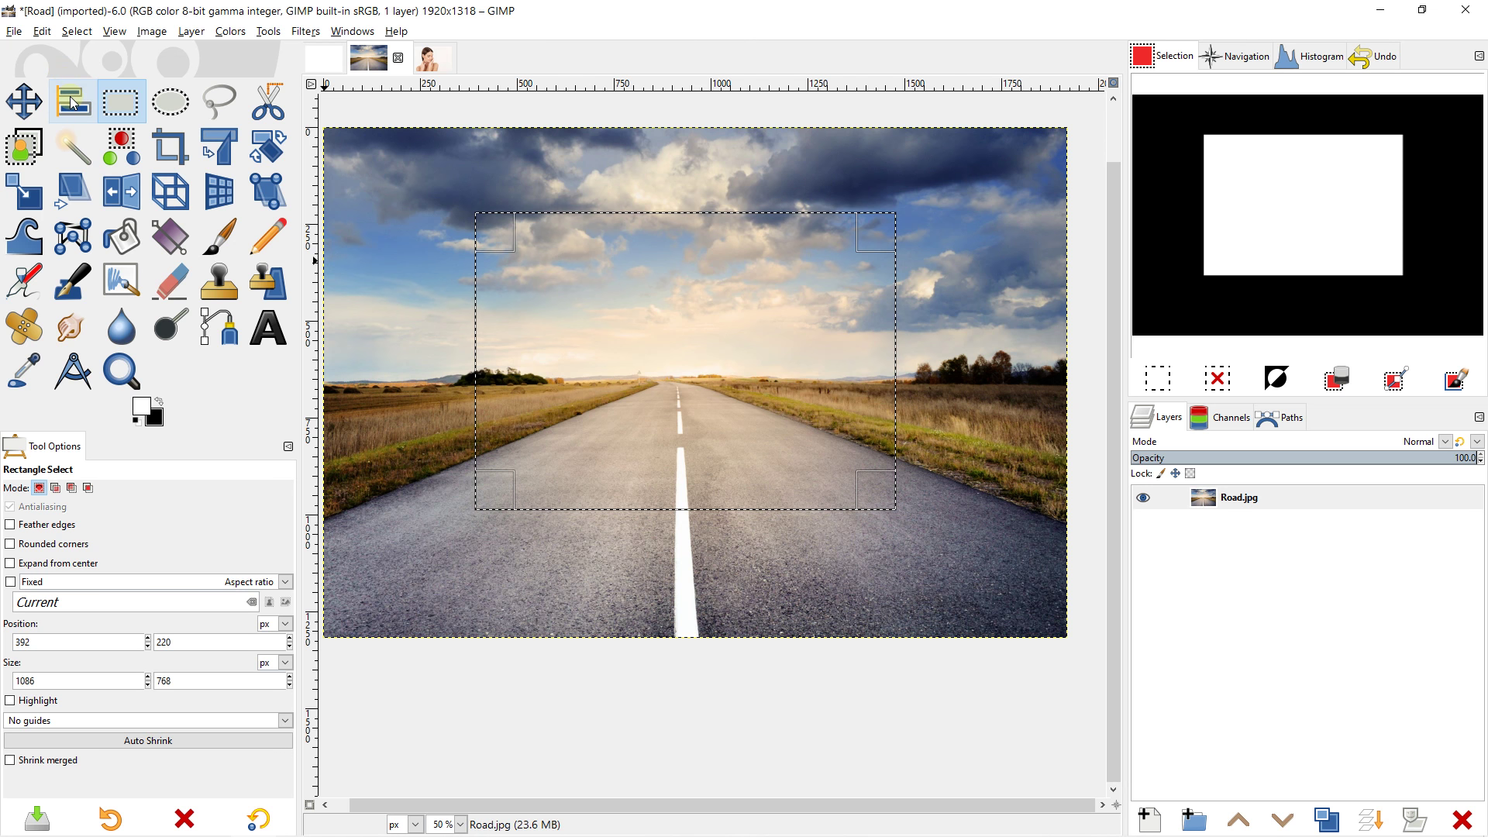
click(1217, 378)
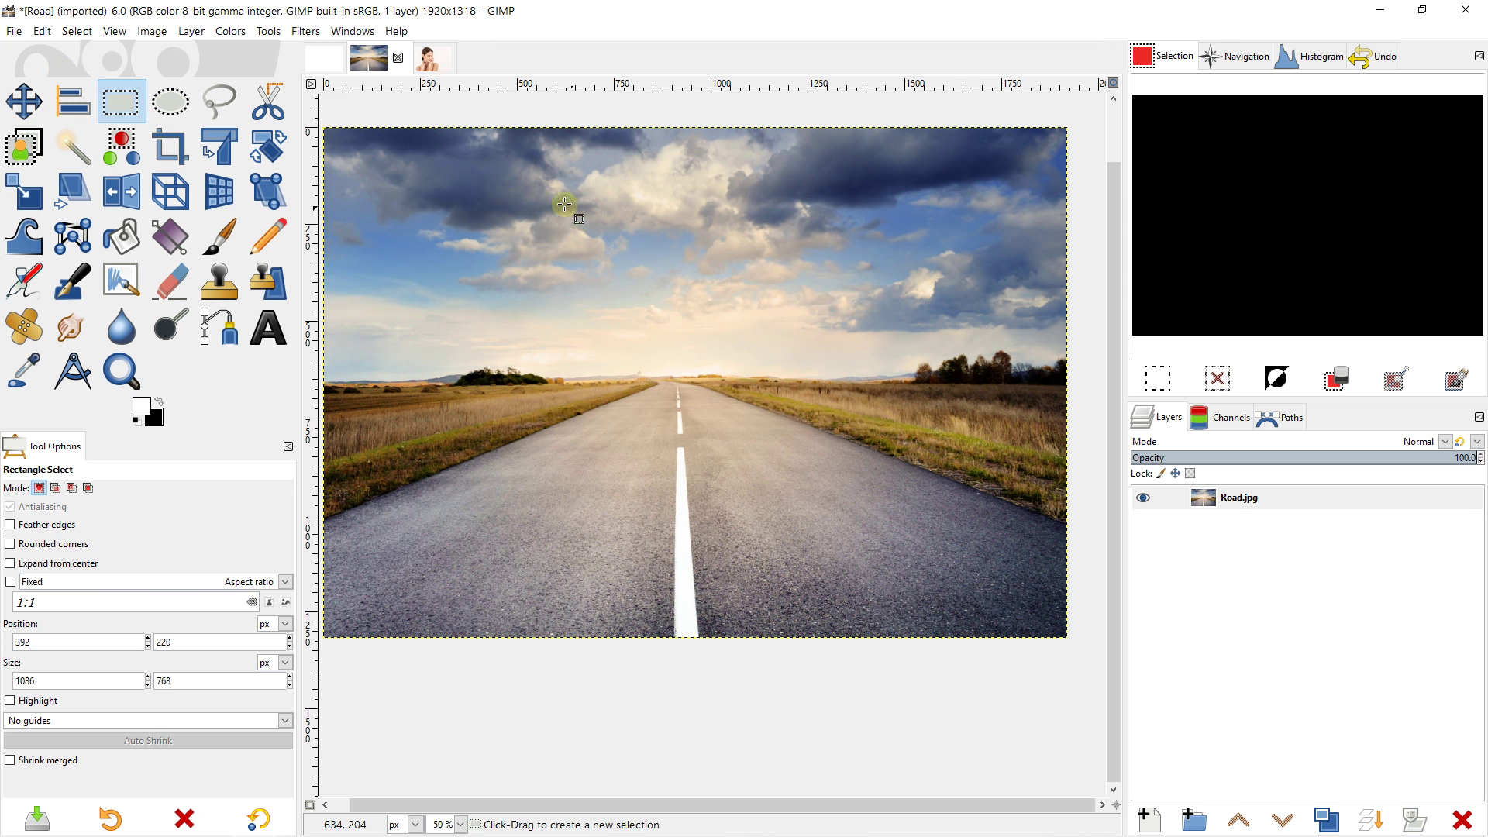
click(433, 59)
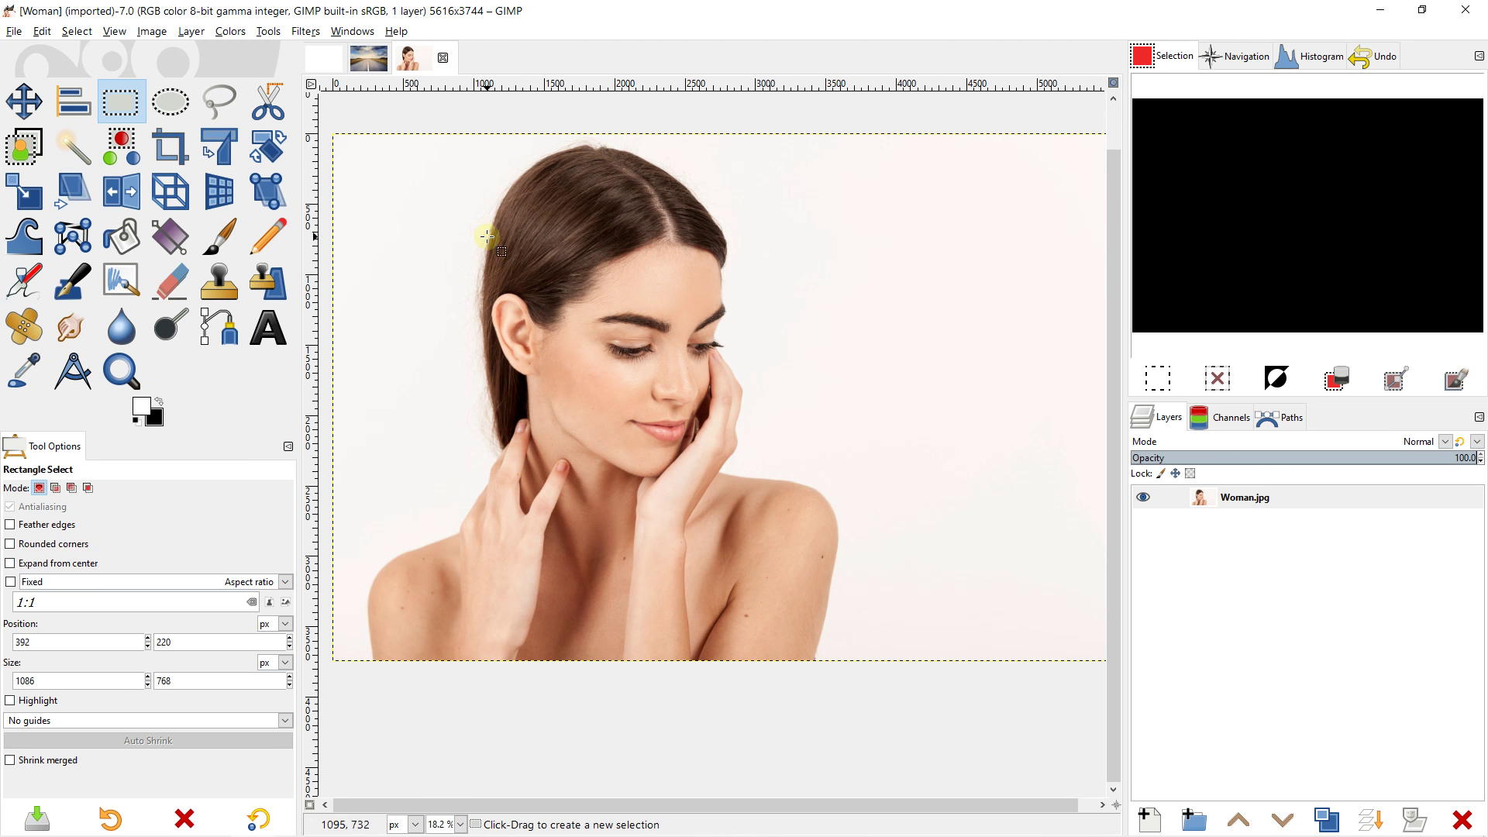
Fuzzy-select the pale background at threshold 30, invert it, and copy the woman.
click(80, 152)
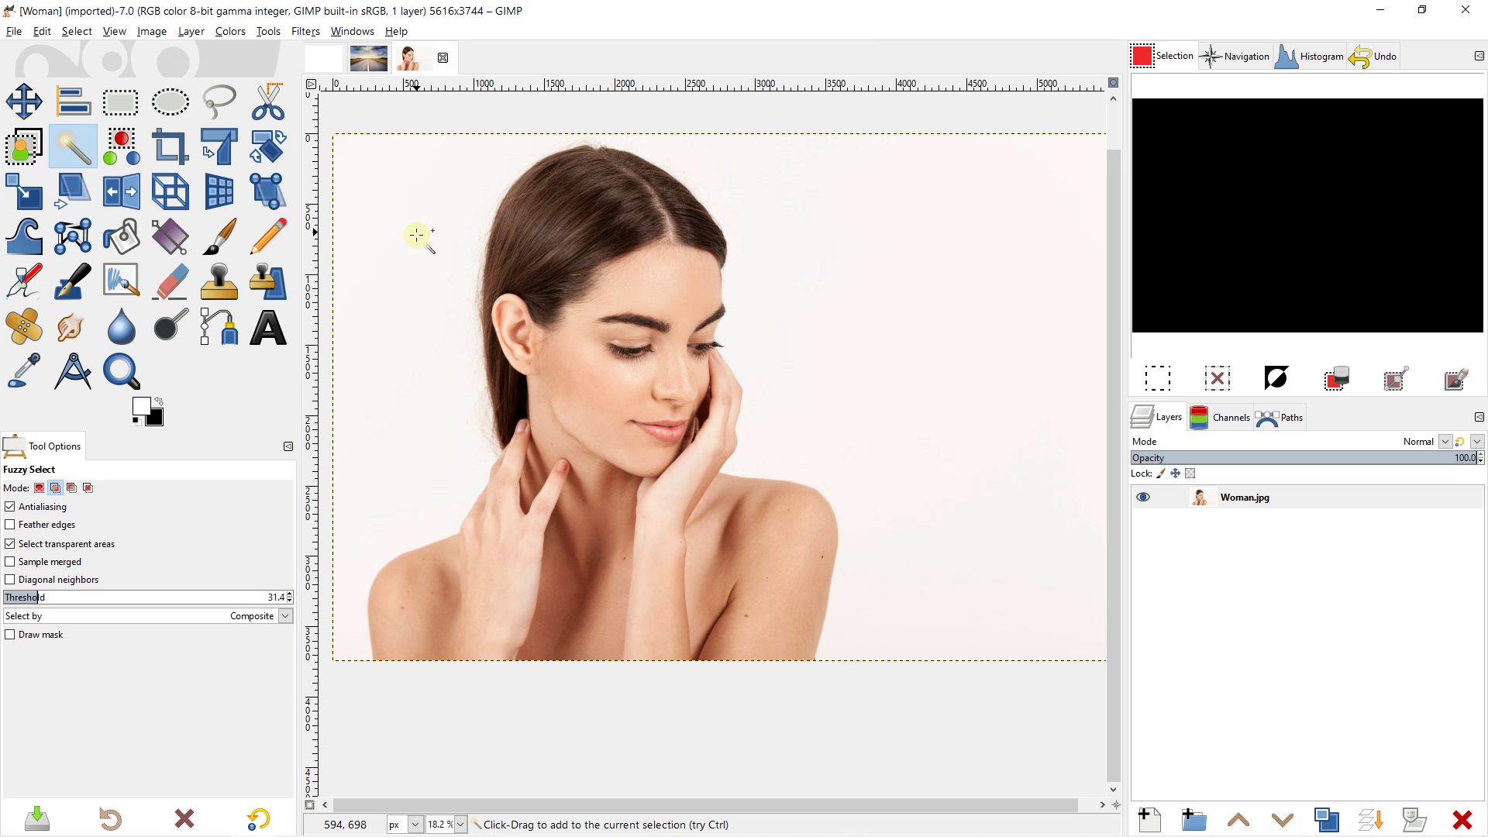
click(420, 261)
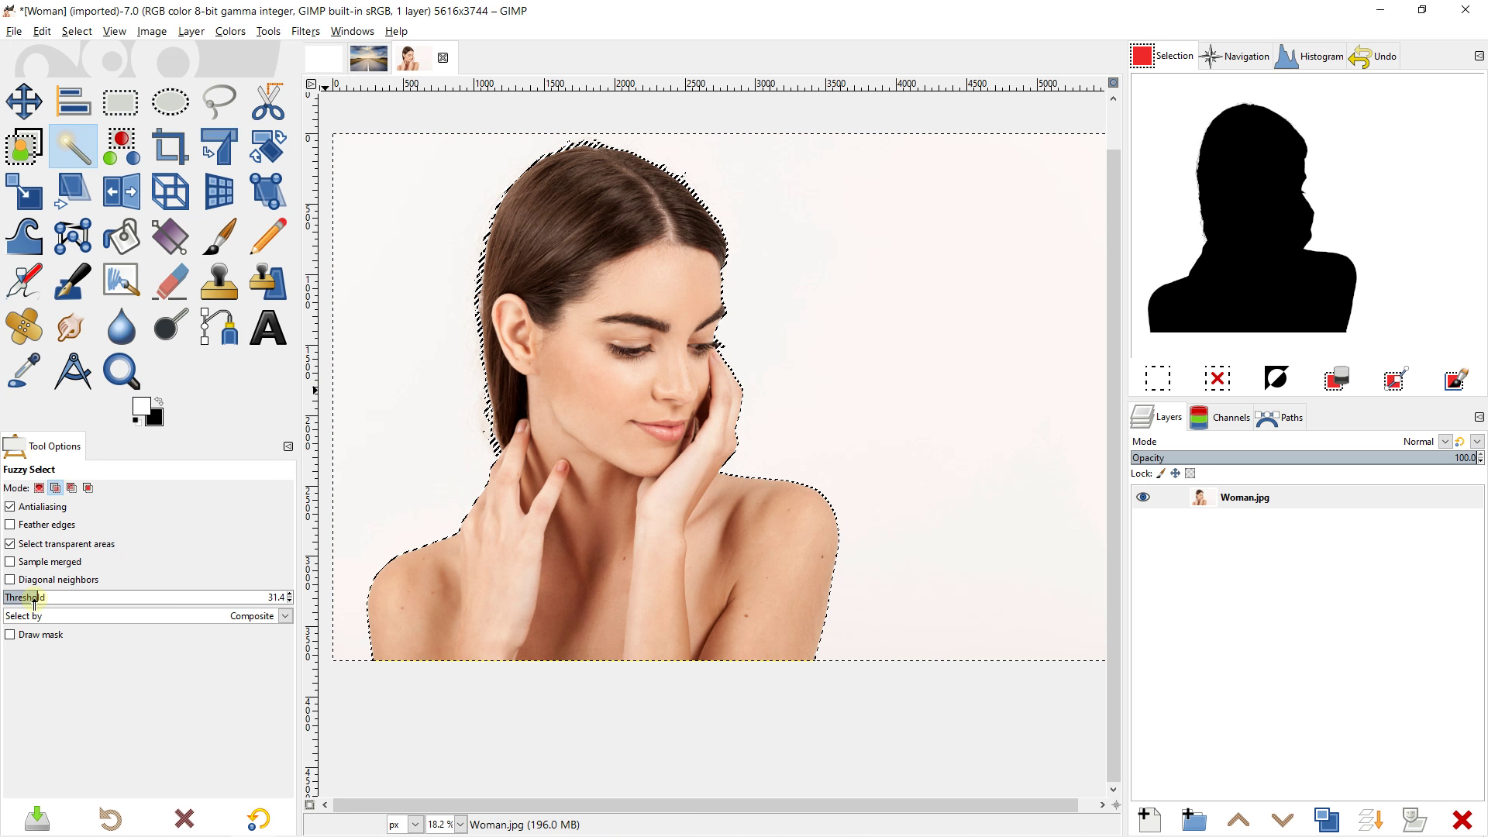
drag(34, 602, 32, 602)
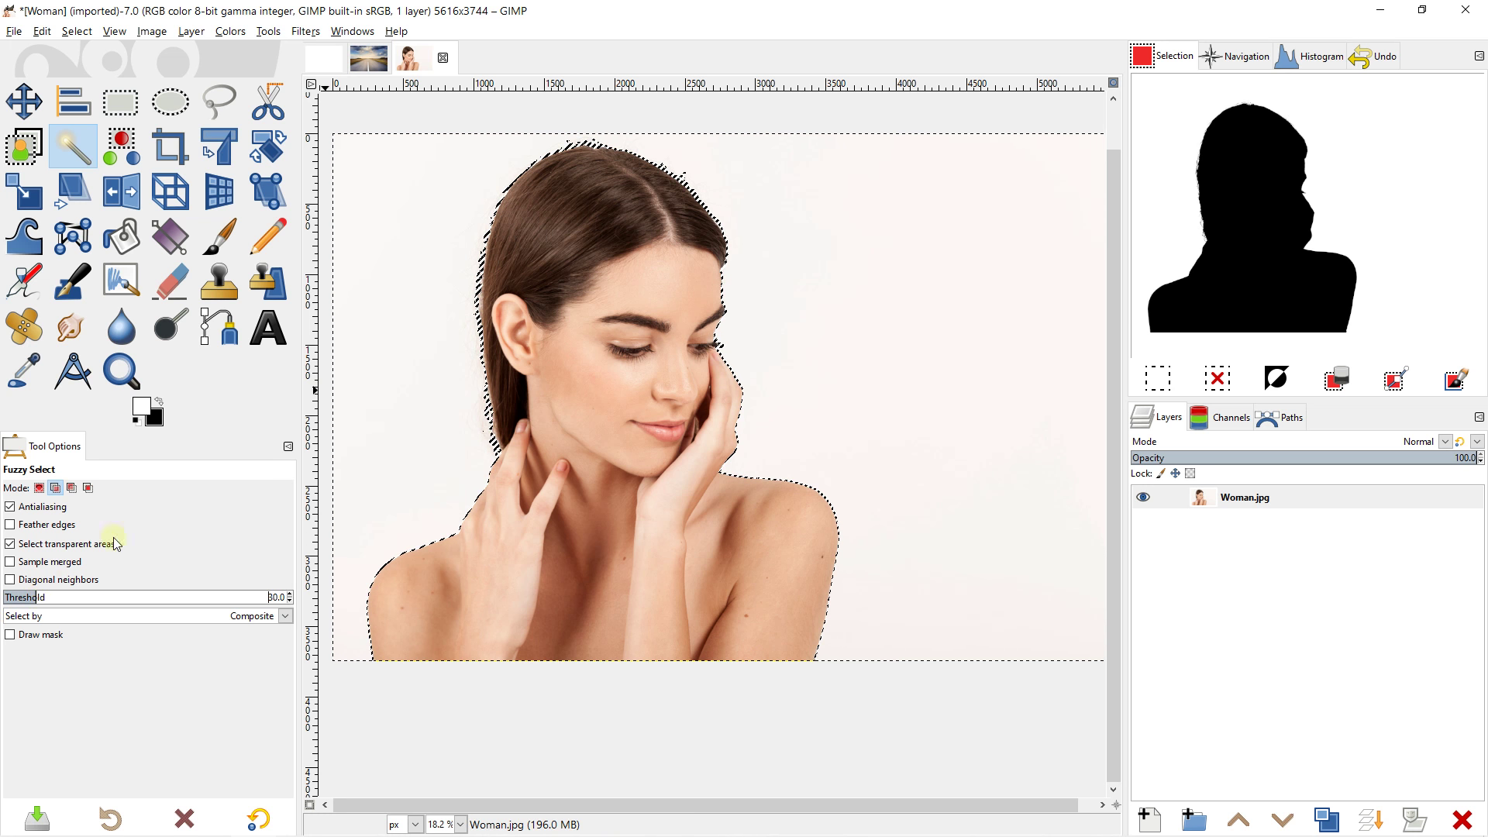
click(1268, 385)
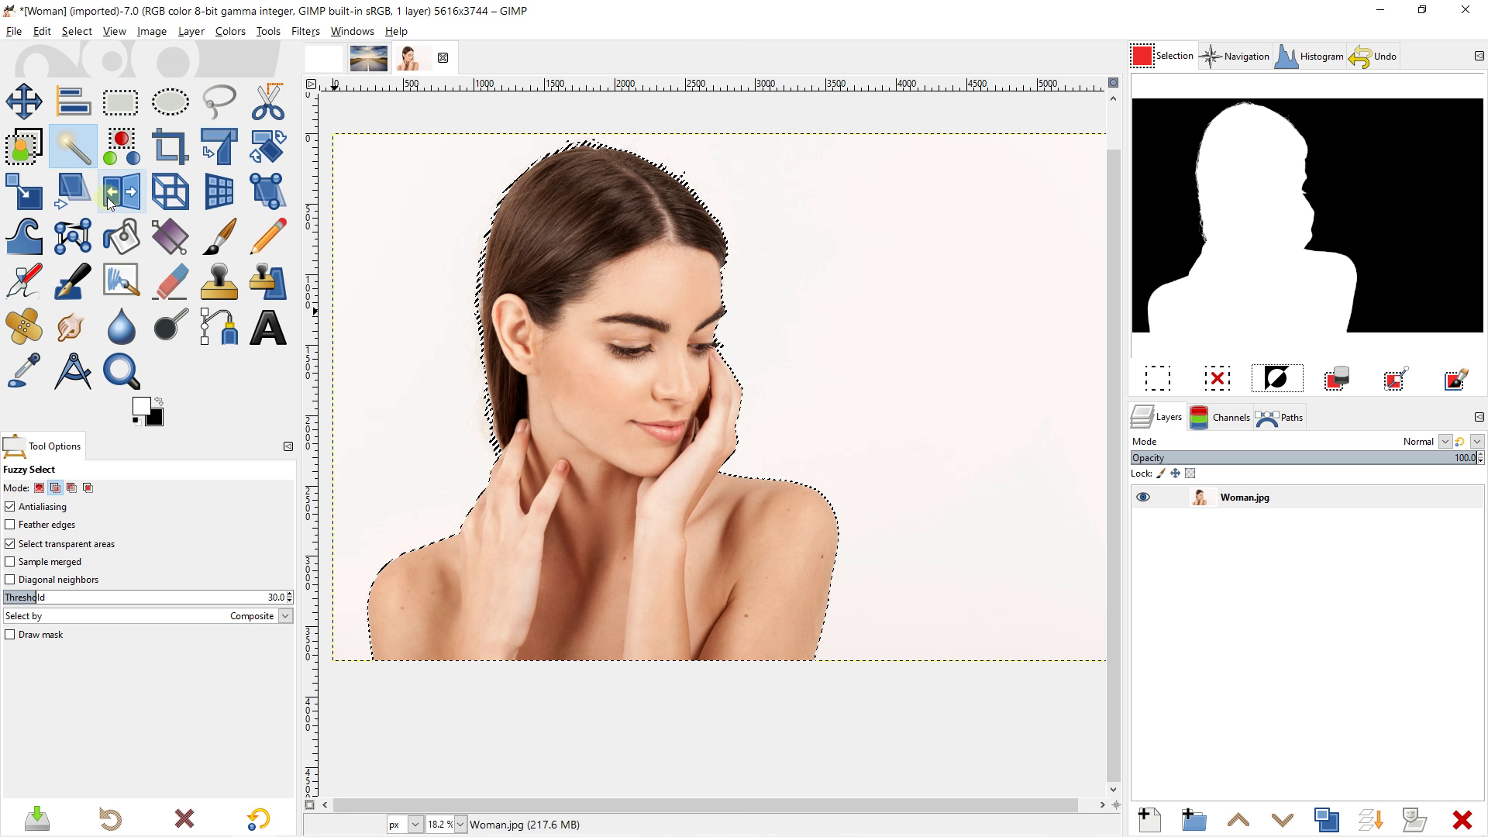
click(43, 34)
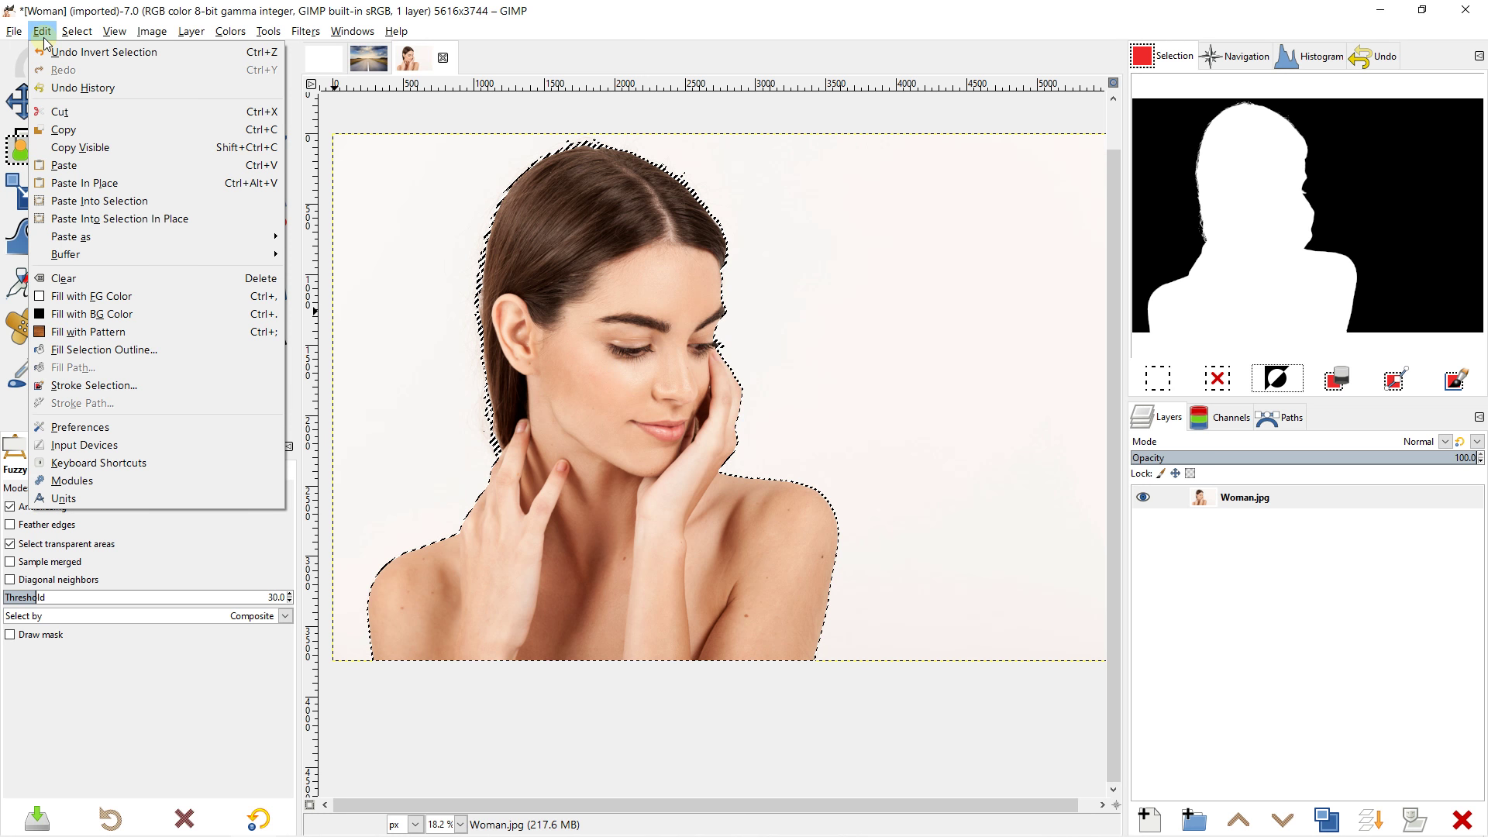
click(62, 129)
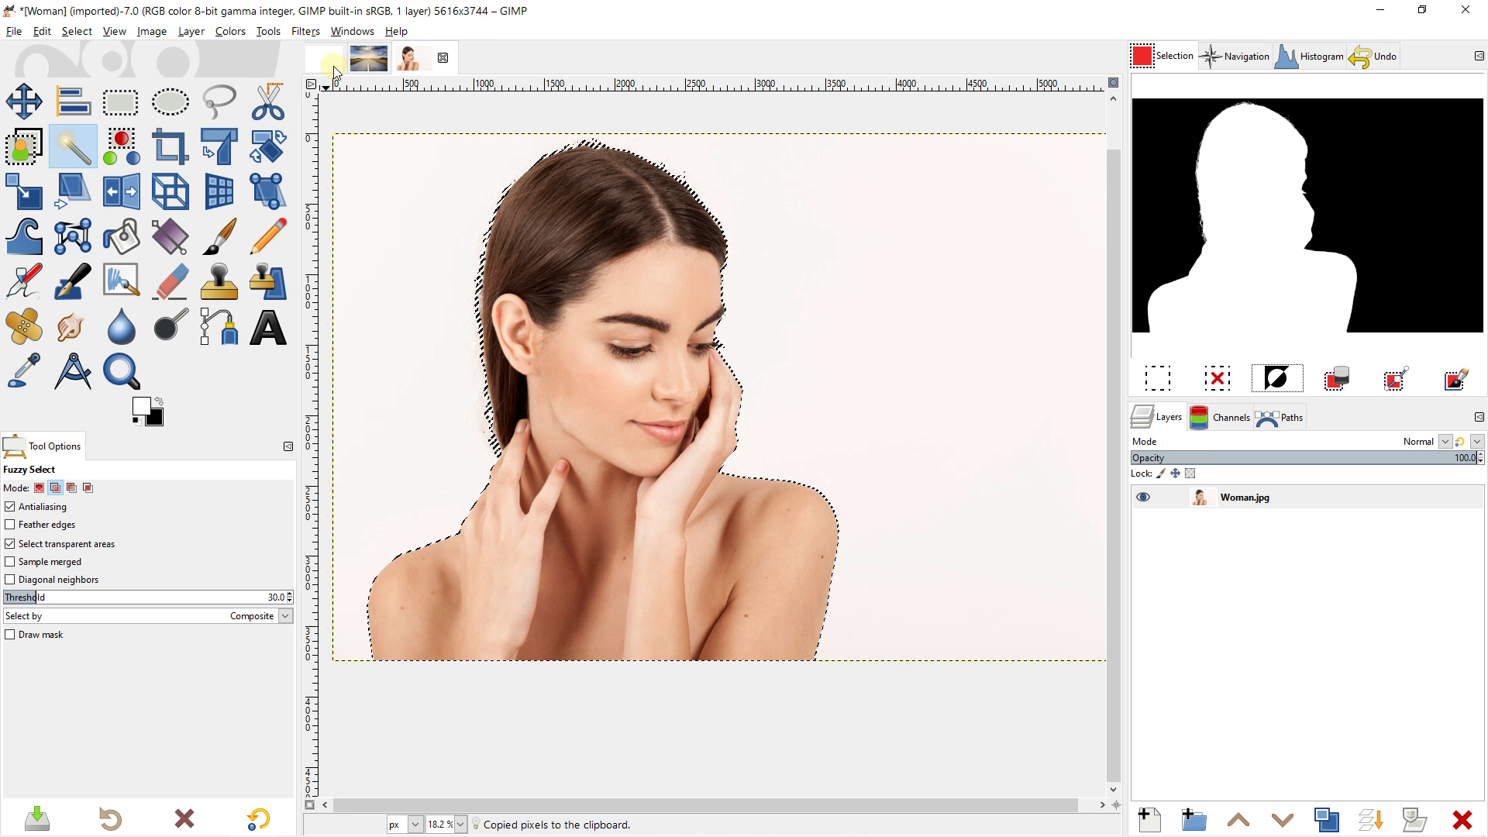
Paste the copied woman onto the Road photo as a floating selection.
click(369, 58)
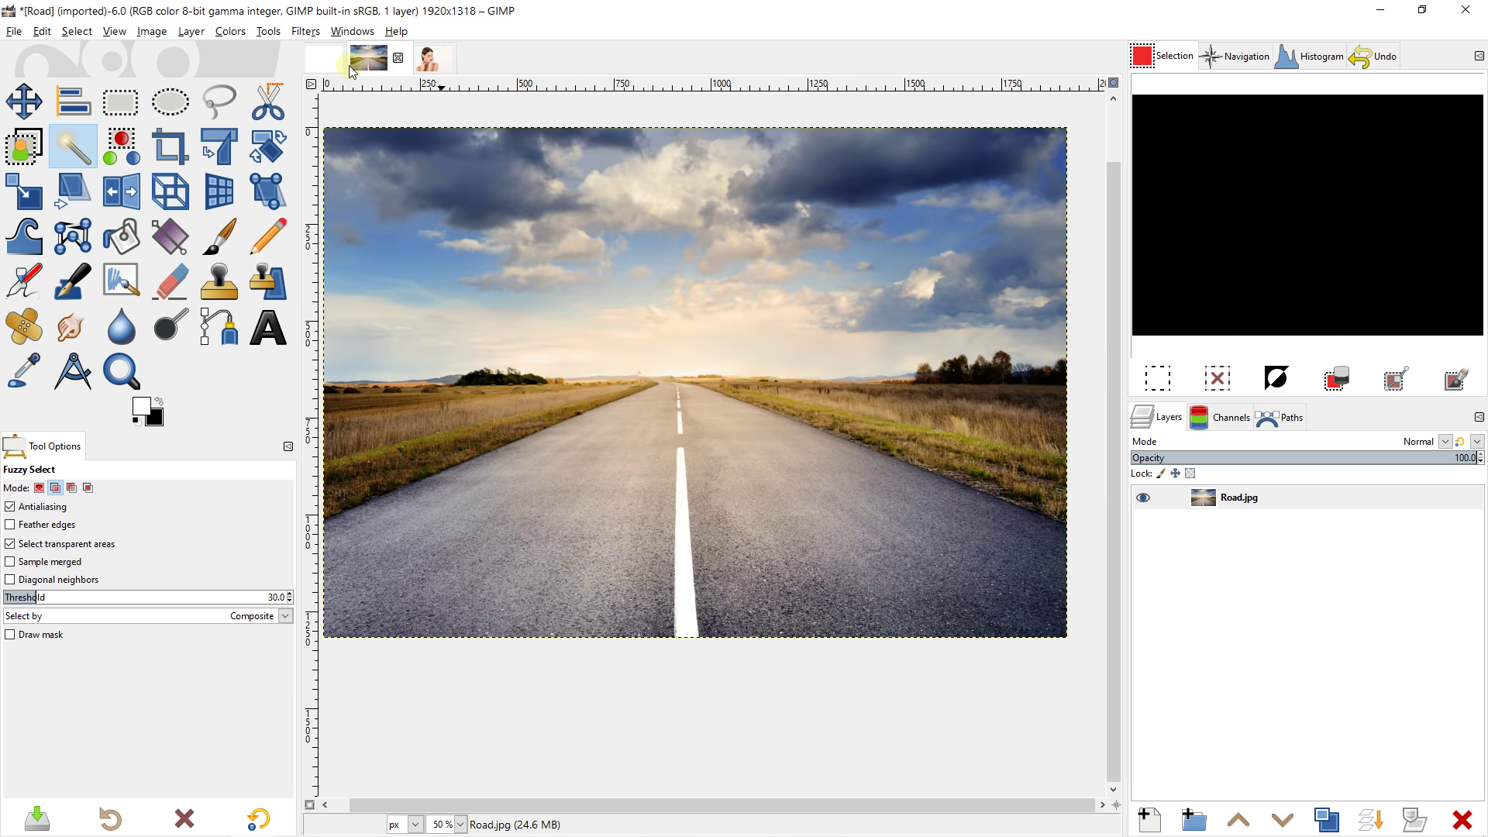
click(42, 31)
click(62, 167)
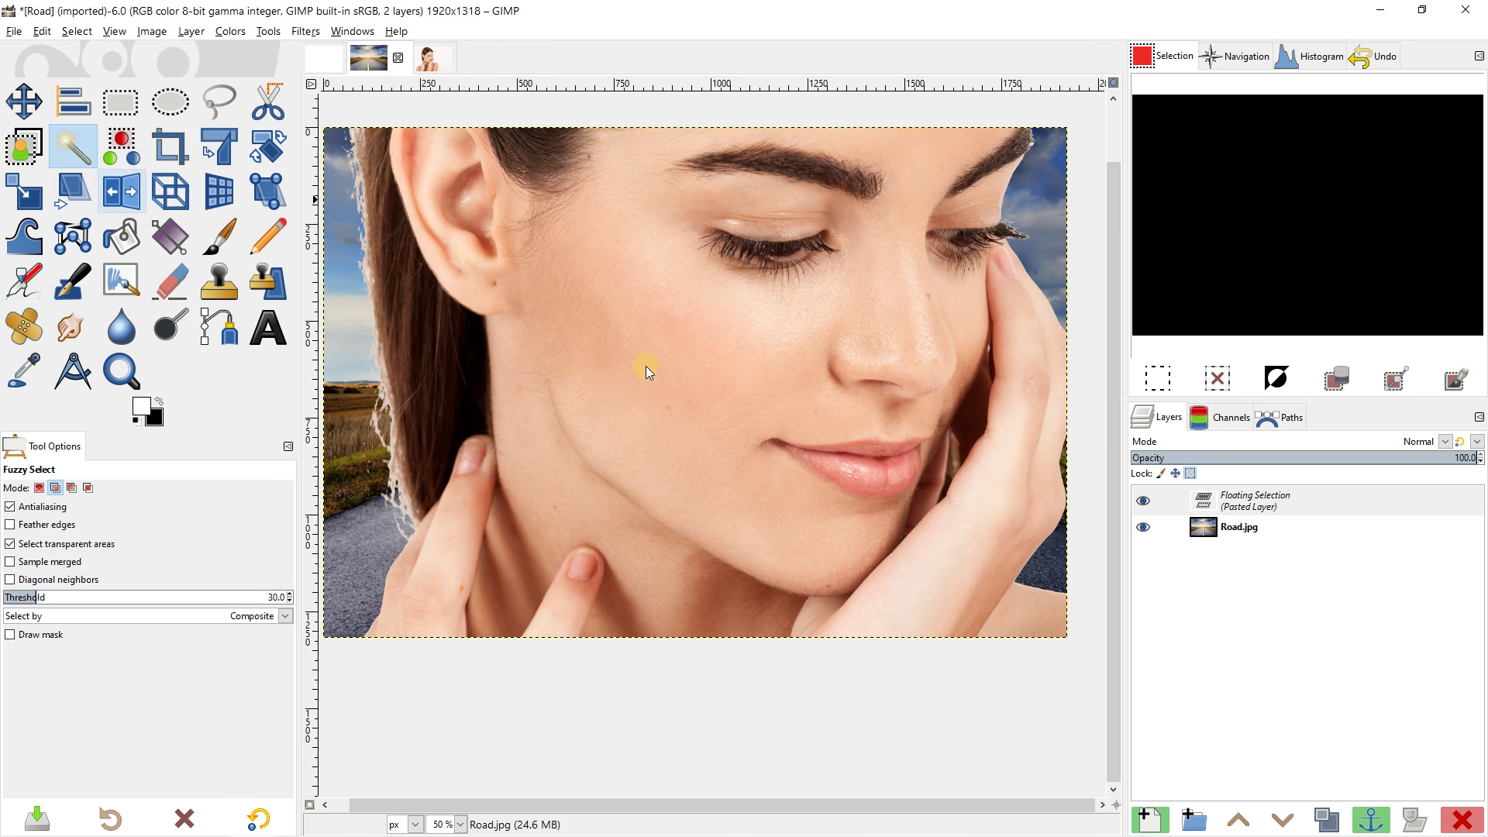
scroll(662, 363, down, 2)
scroll(662, 363, down, 1)
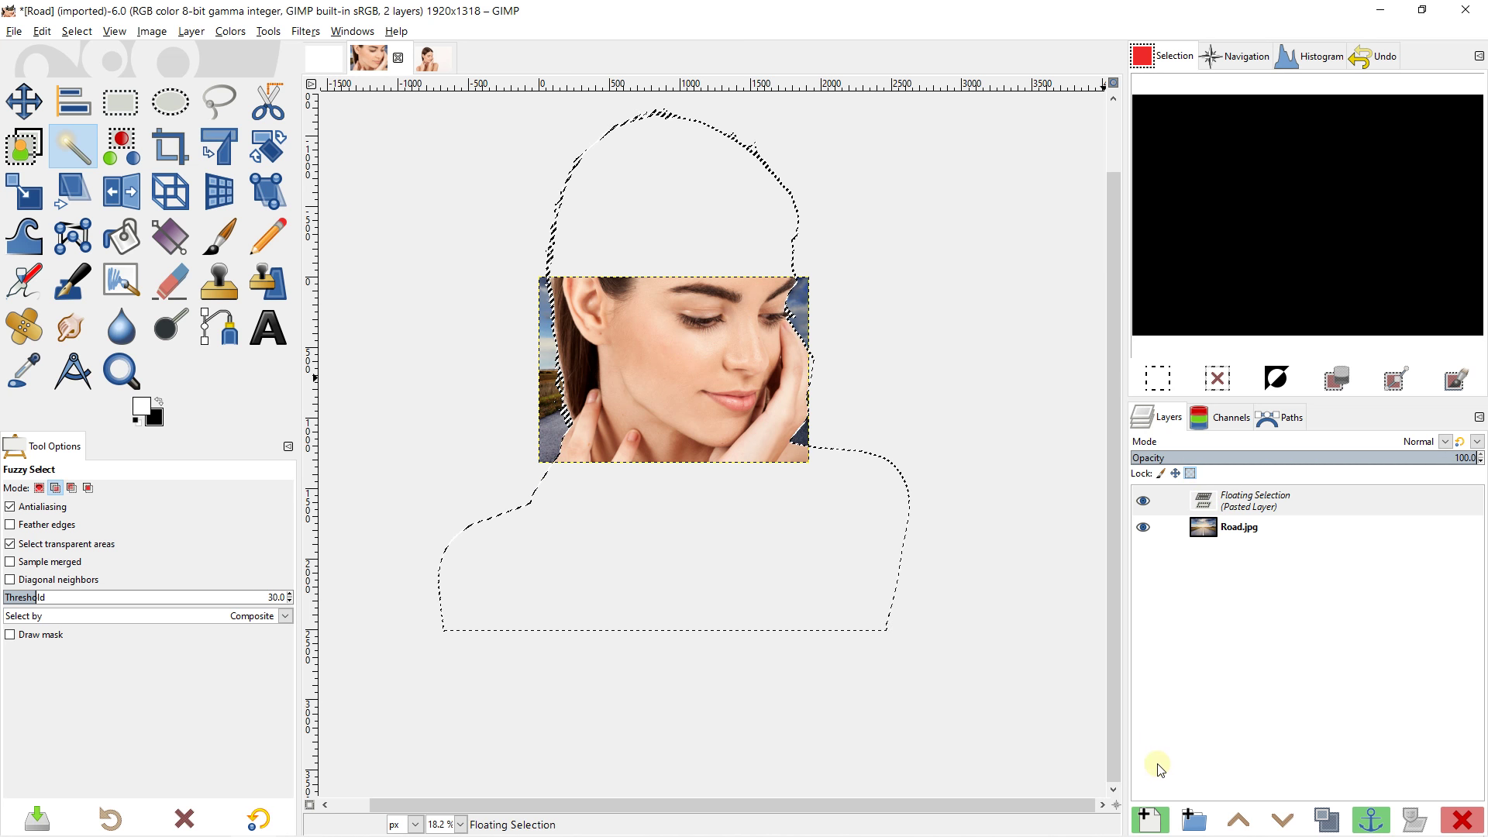
Make the pasted woman her own layer and scale it to 512 × 568 at the road's bottom centre.
click(1149, 816)
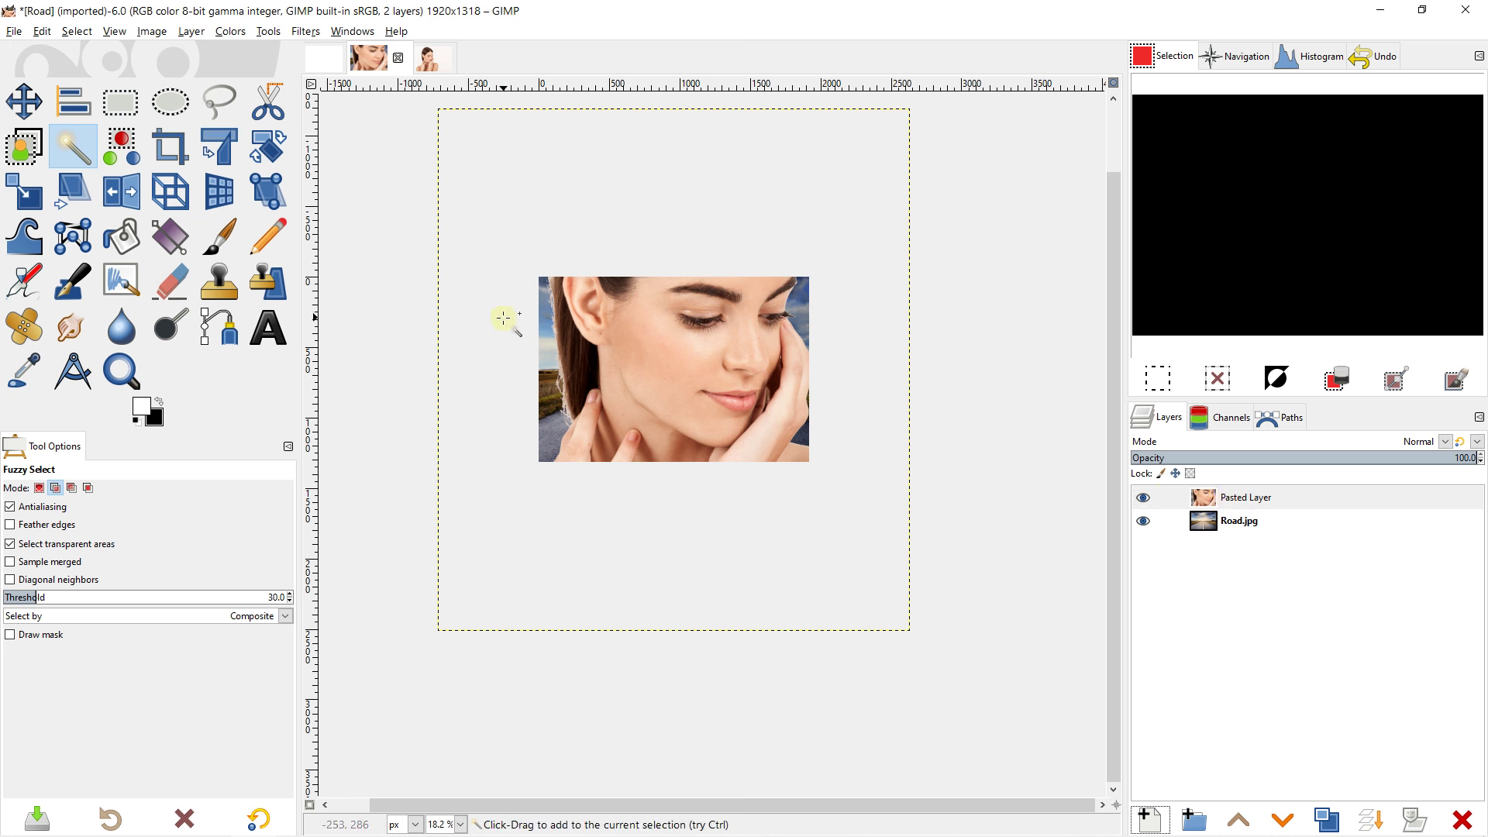
click(25, 191)
click(550, 317)
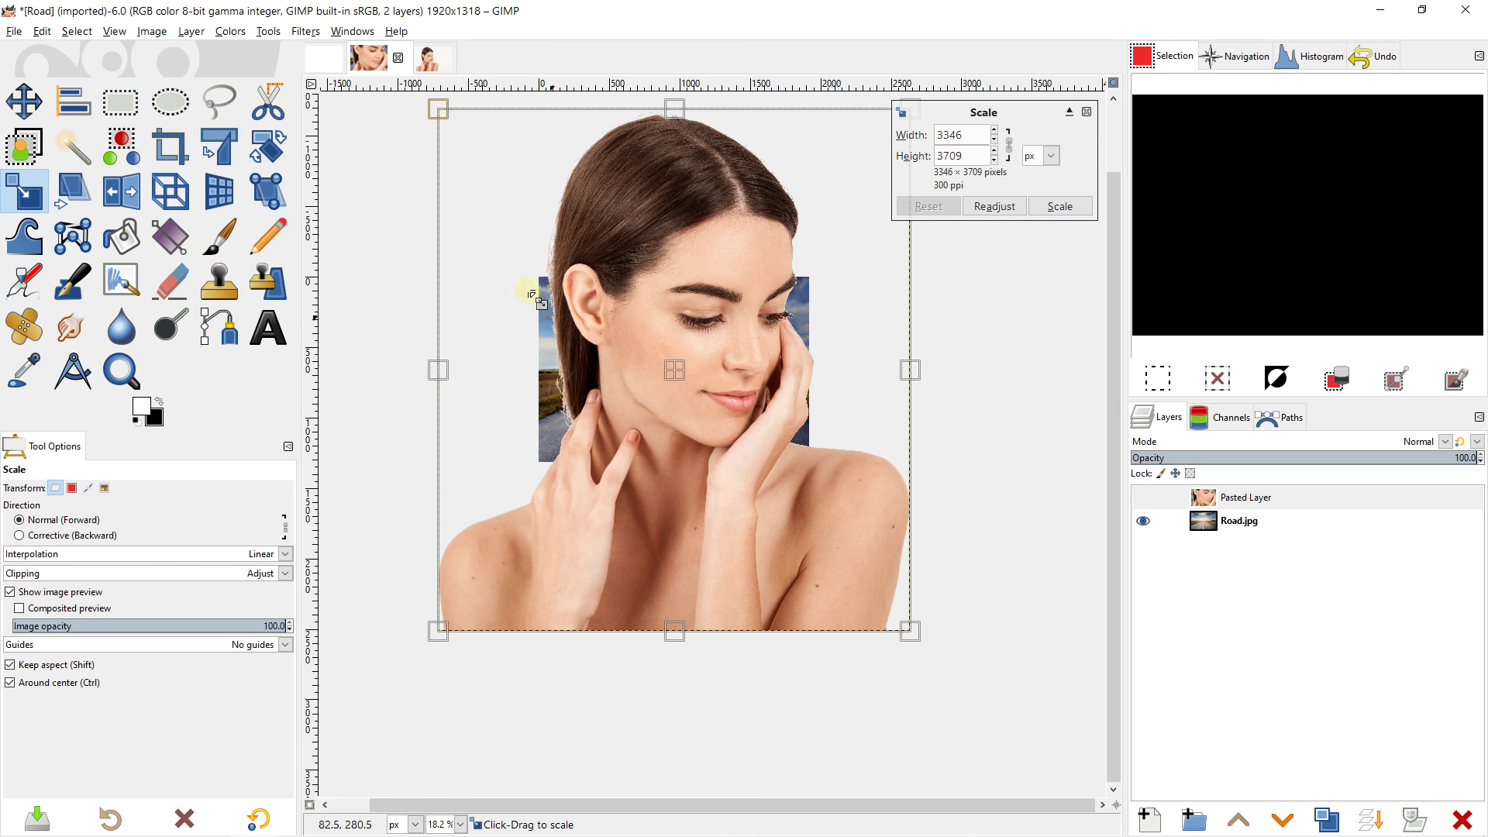
mouse_move(438, 108)
mouse_down()
mouse_move(655, 343)
mouse_move(669, 415)
mouse_up()
drag(724, 359, 672, 427)
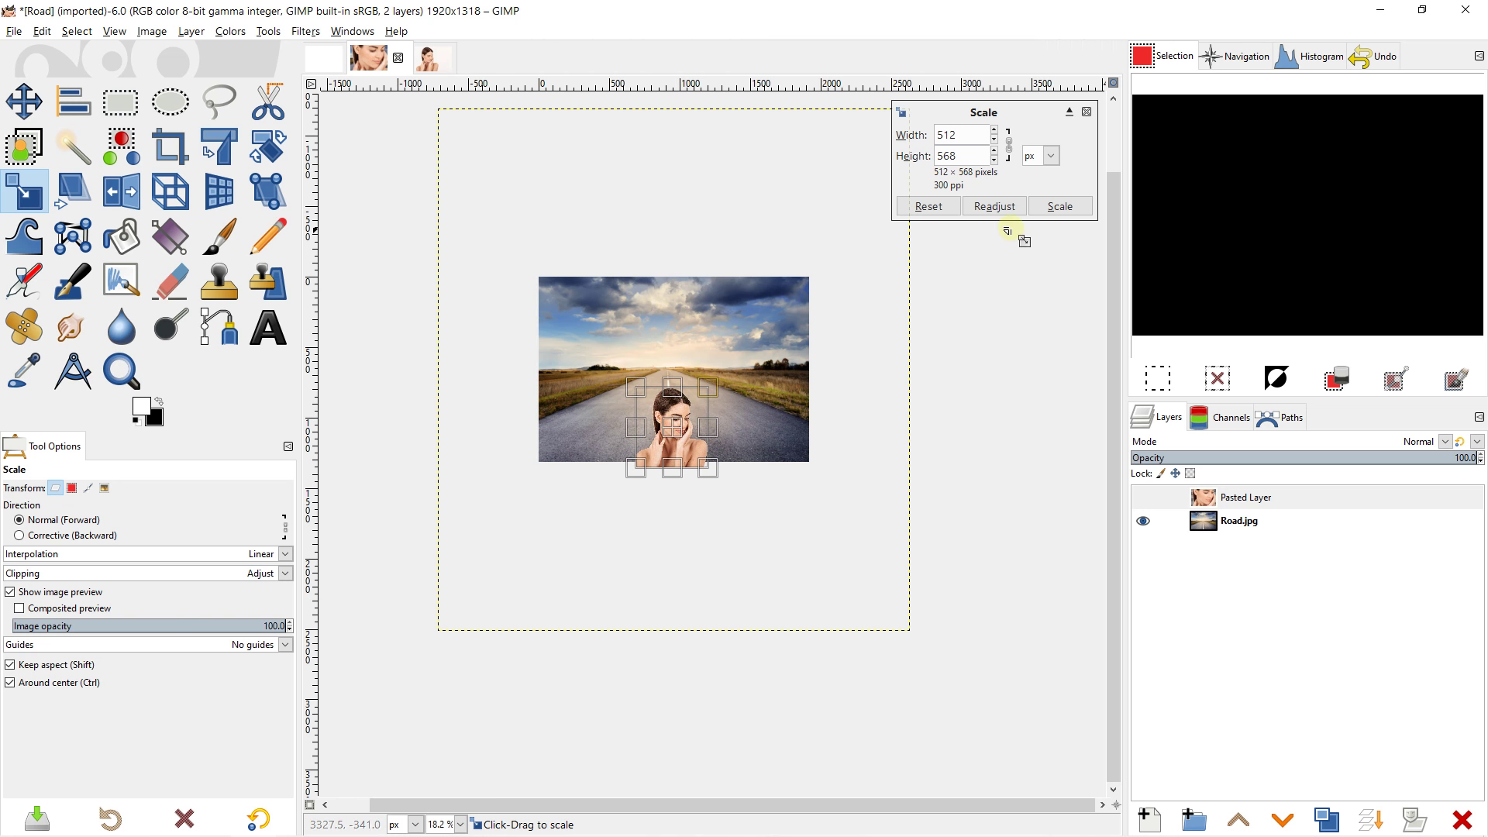
click(1059, 206)
ctrl+scroll(674, 370, up, 2)
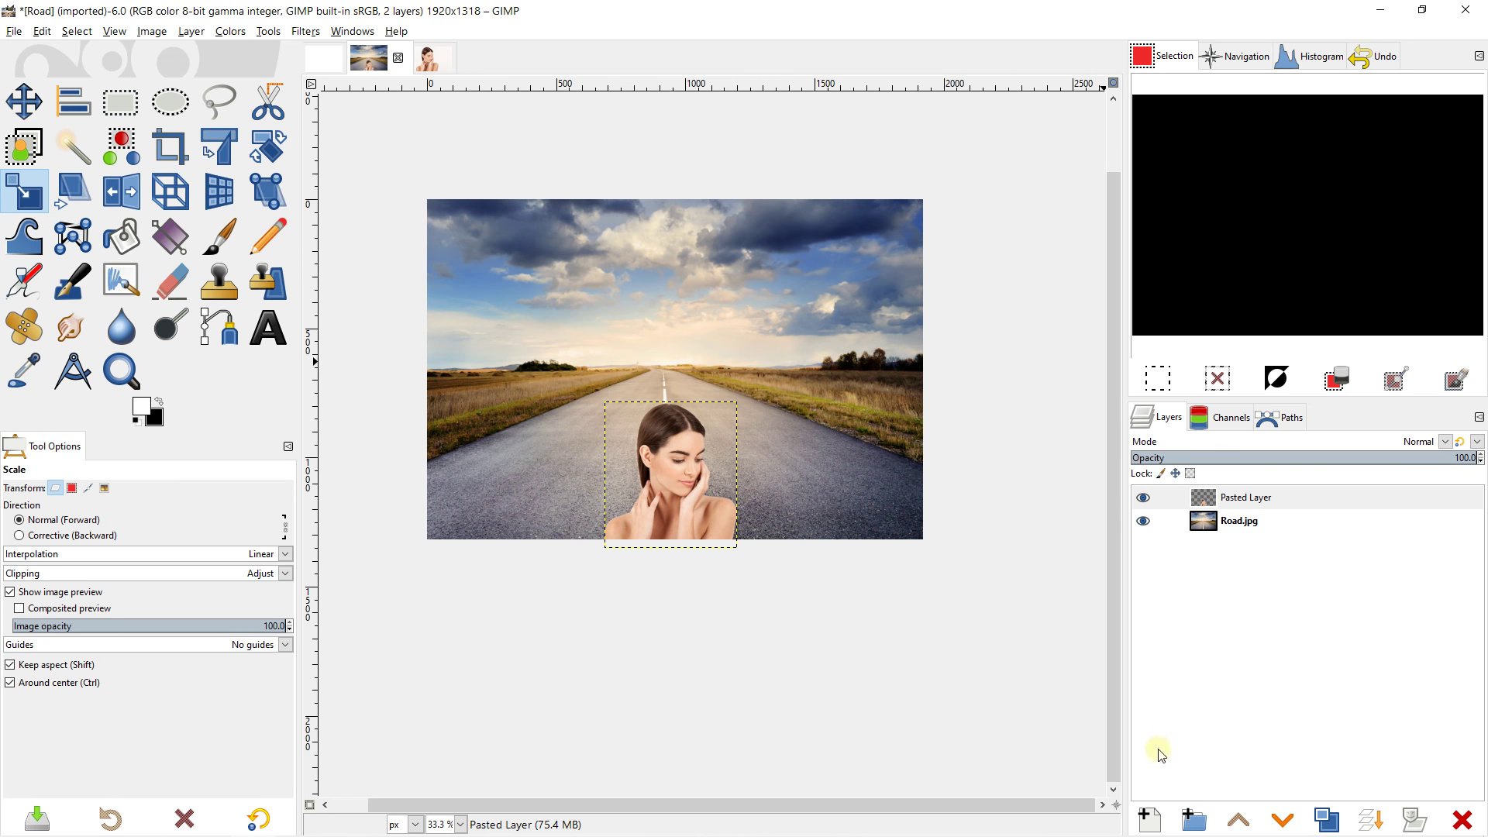
click(1149, 820)
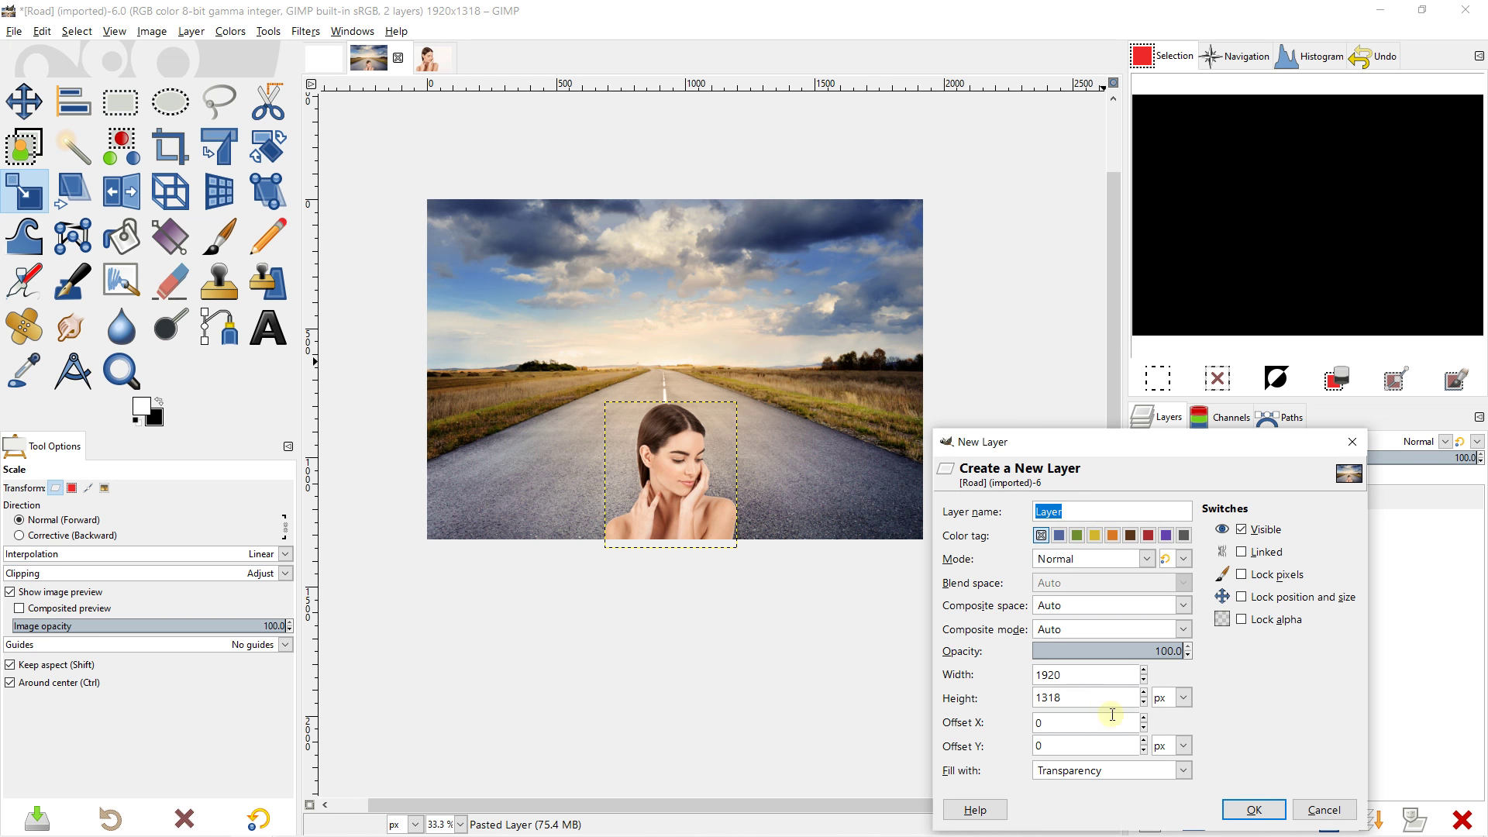
Add an empty transparent layer named Layer above the Pasted Layer.
click(1126, 771)
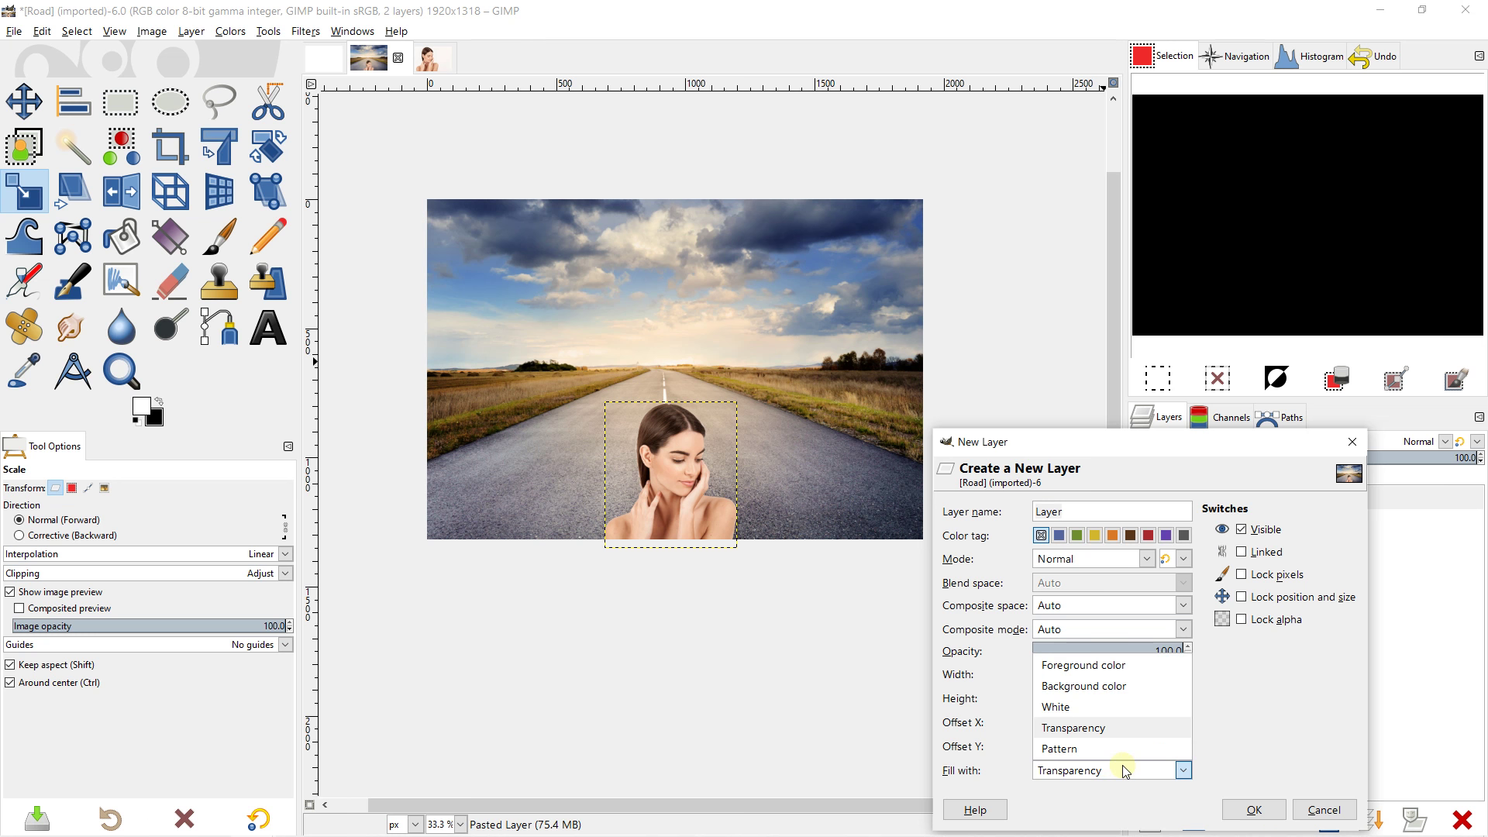
click(1245, 806)
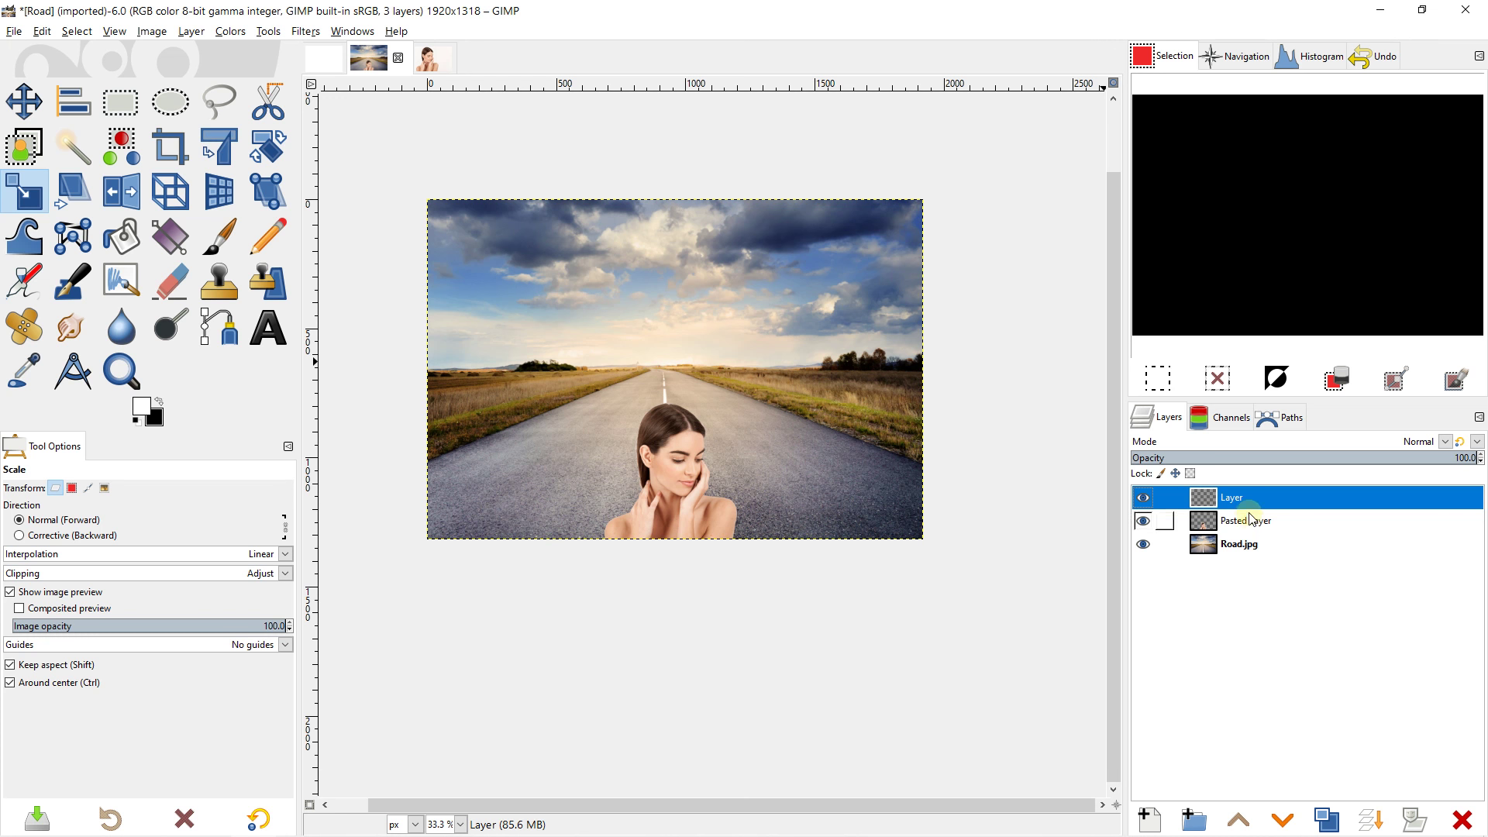
right_click(1246, 502)
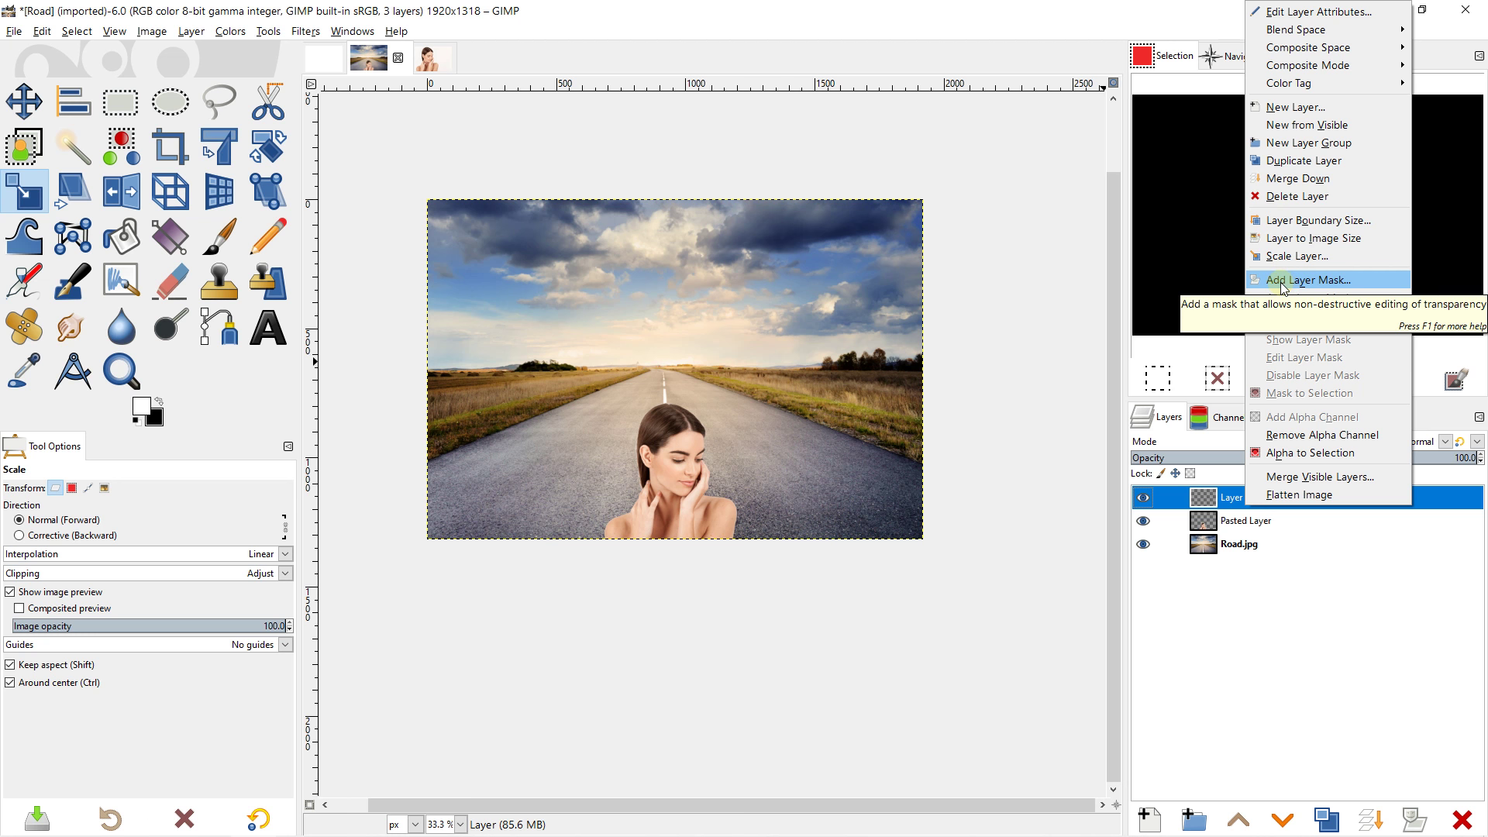
click(1115, 301)
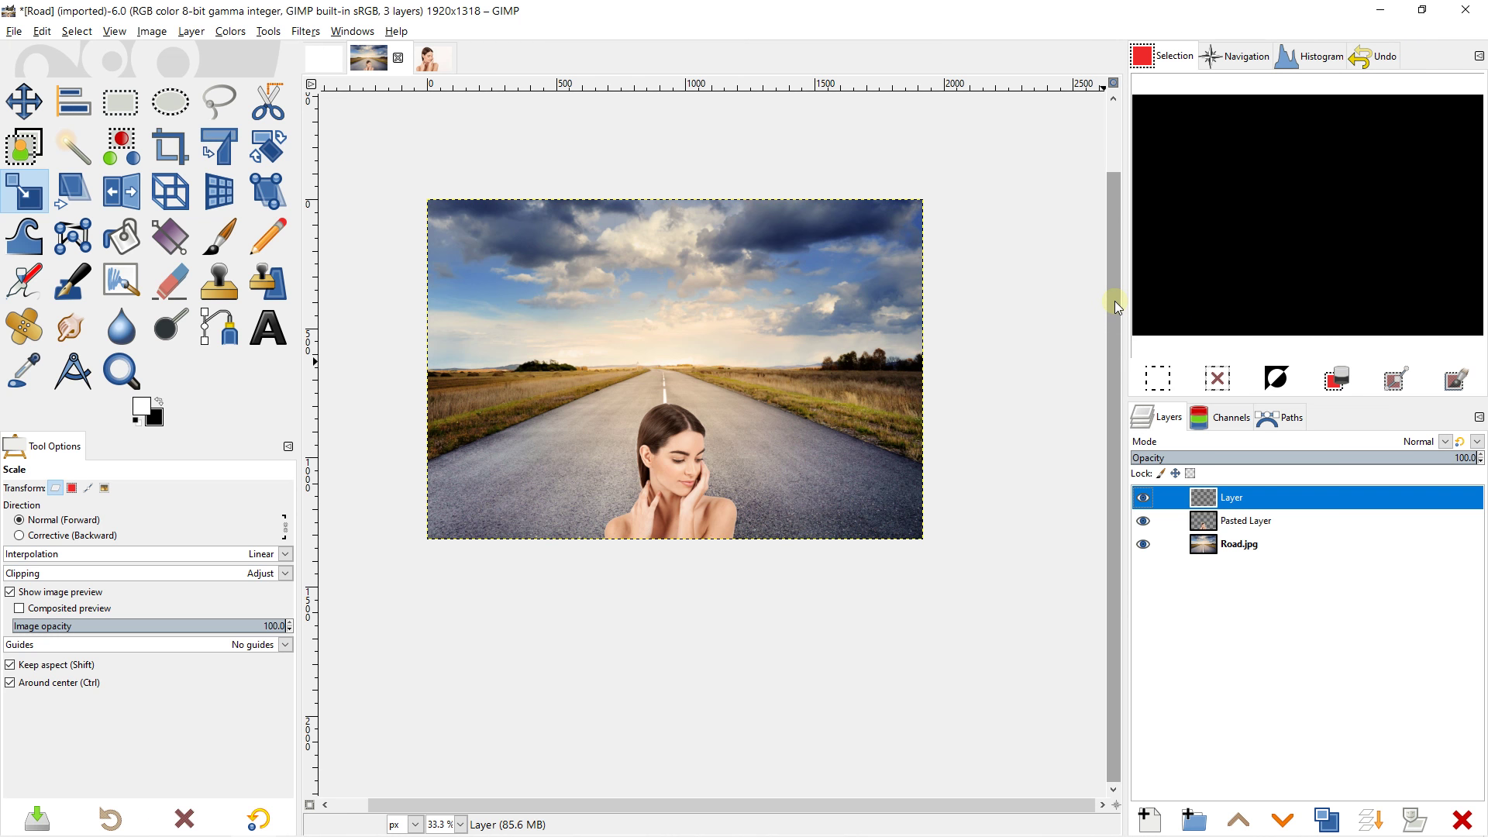
drag(1115, 301, 1113, 215)
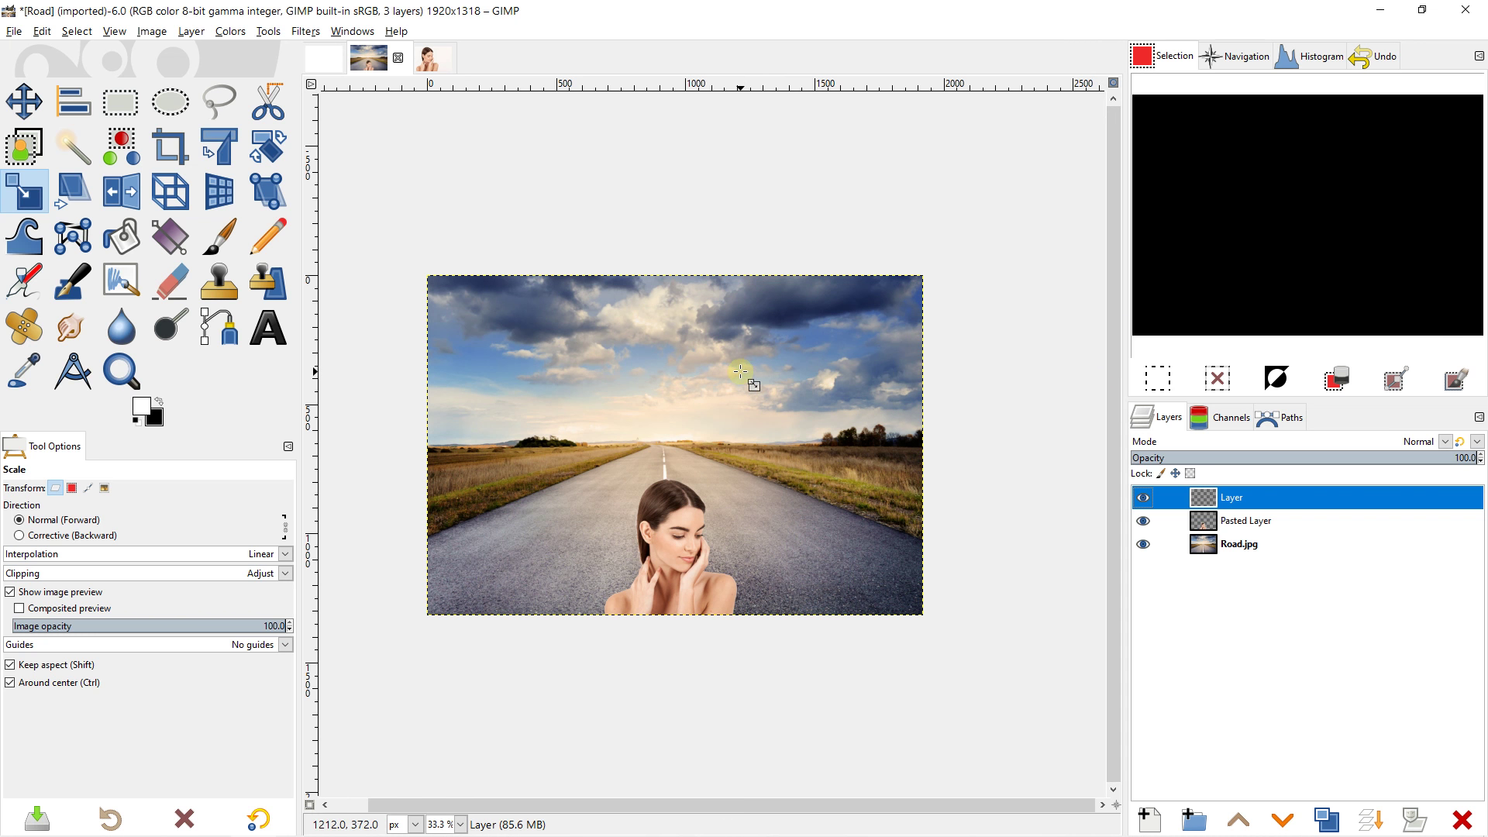
drag(740, 372, 730, 308)
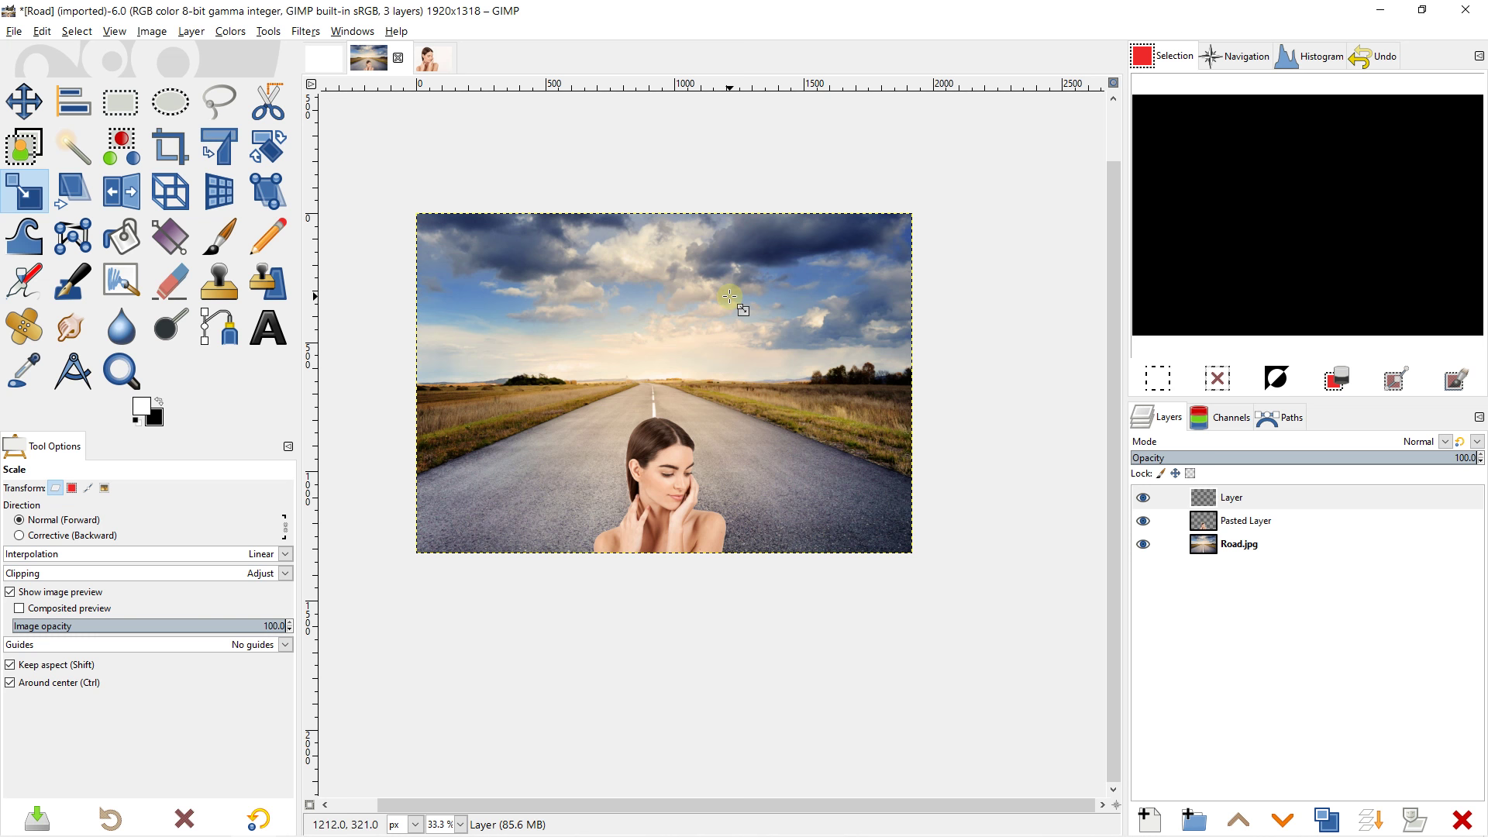
scroll(730, 295, down, 1)
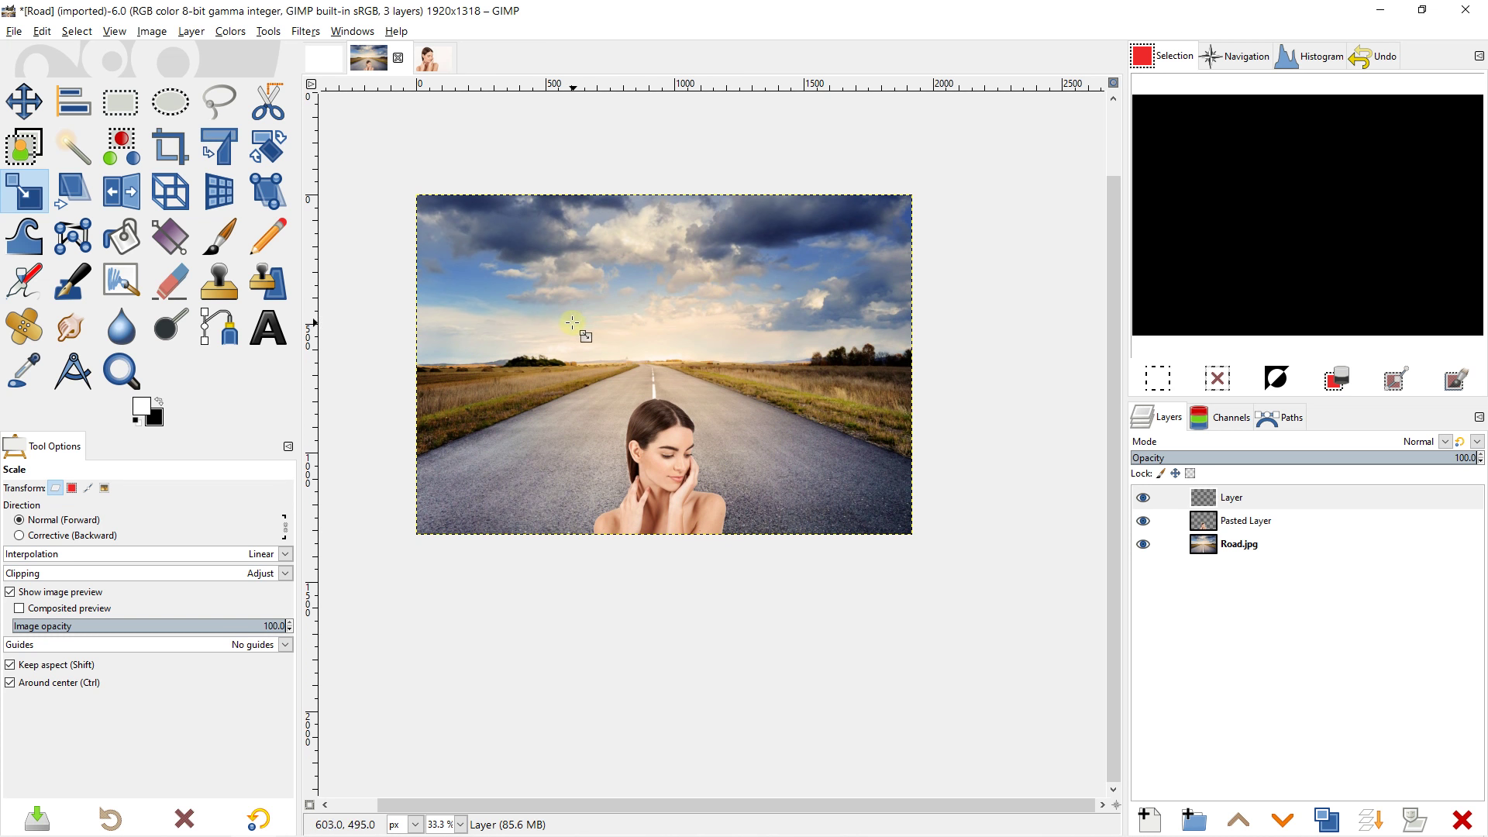
scroll(577, 326, up, 1)
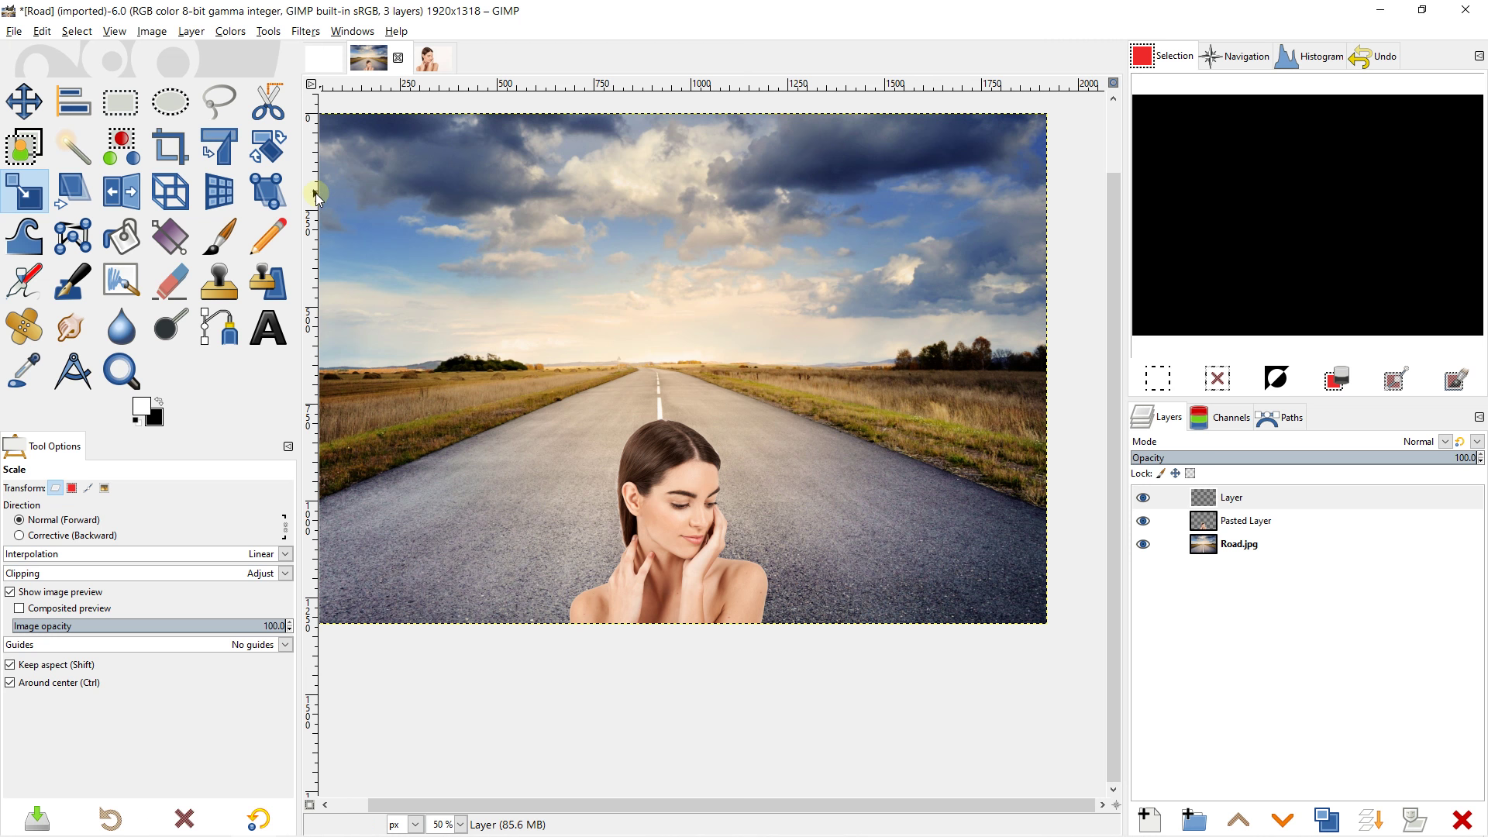
drag(481, 246, 515, 250)
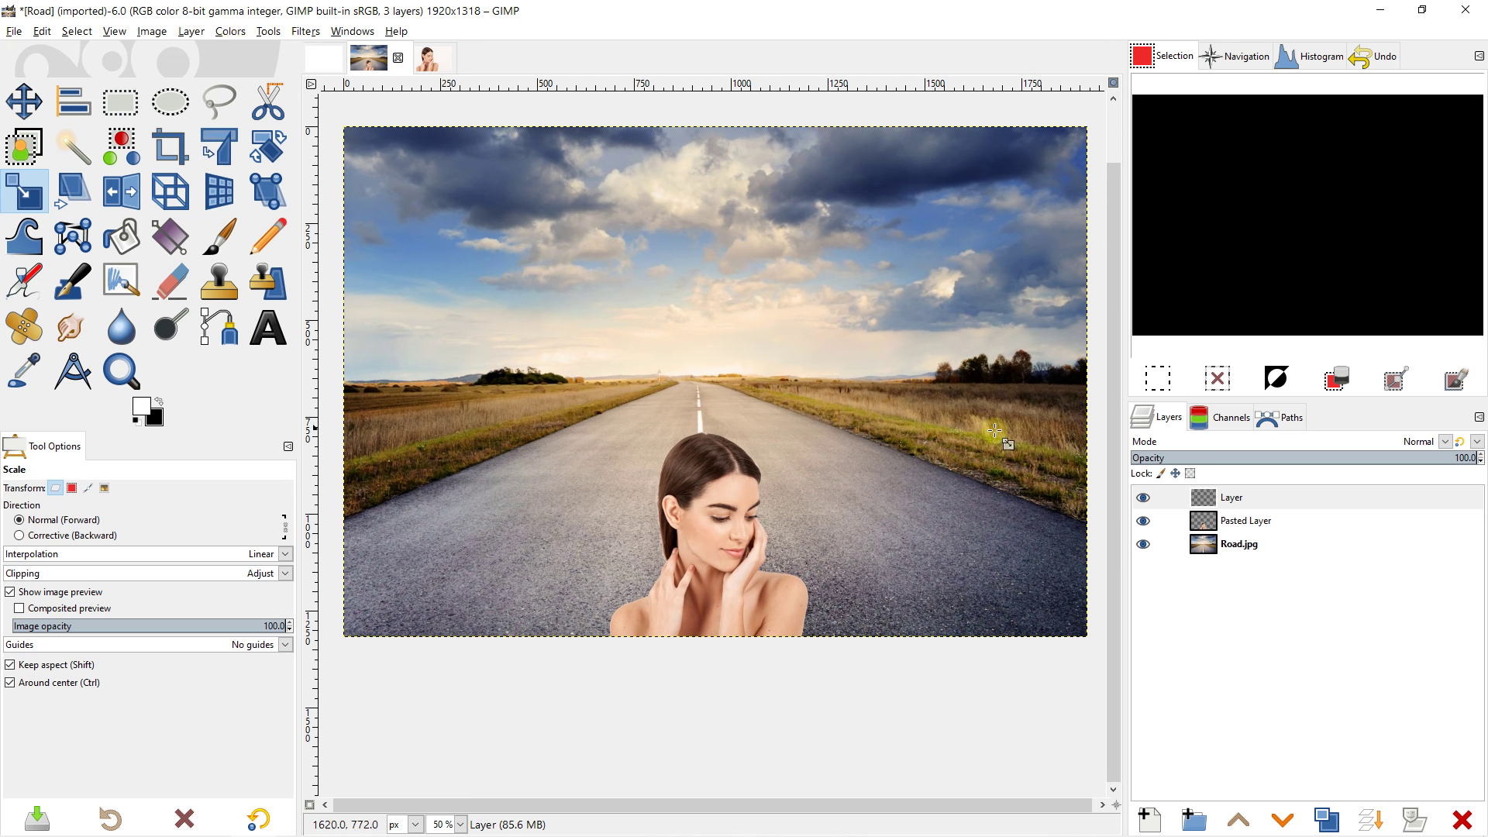
click(1252, 545)
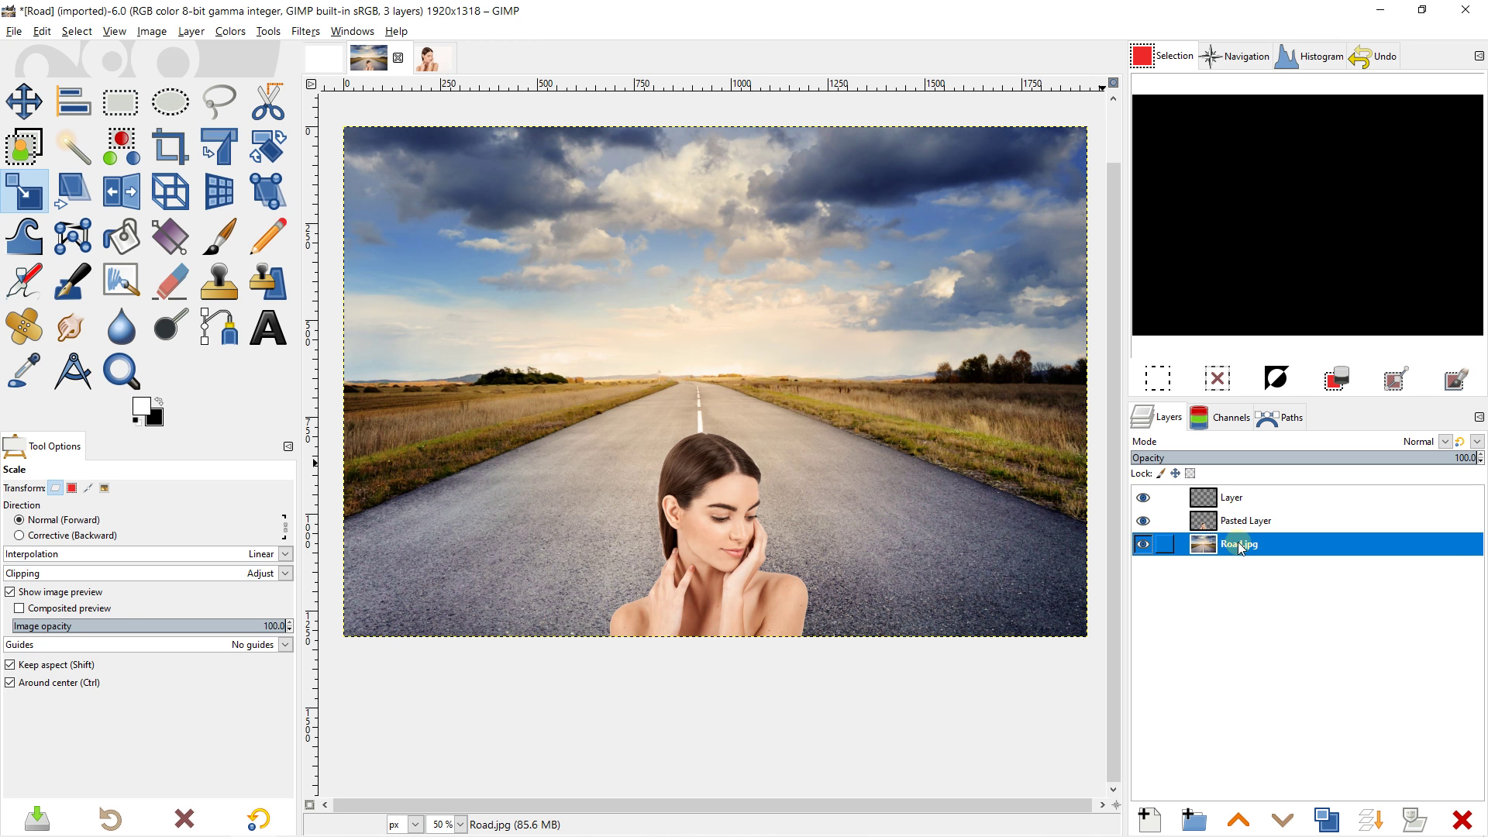
Duplicate the Road.jpg layer and raise the copy's contrast to about 19.
right_click(1241, 547)
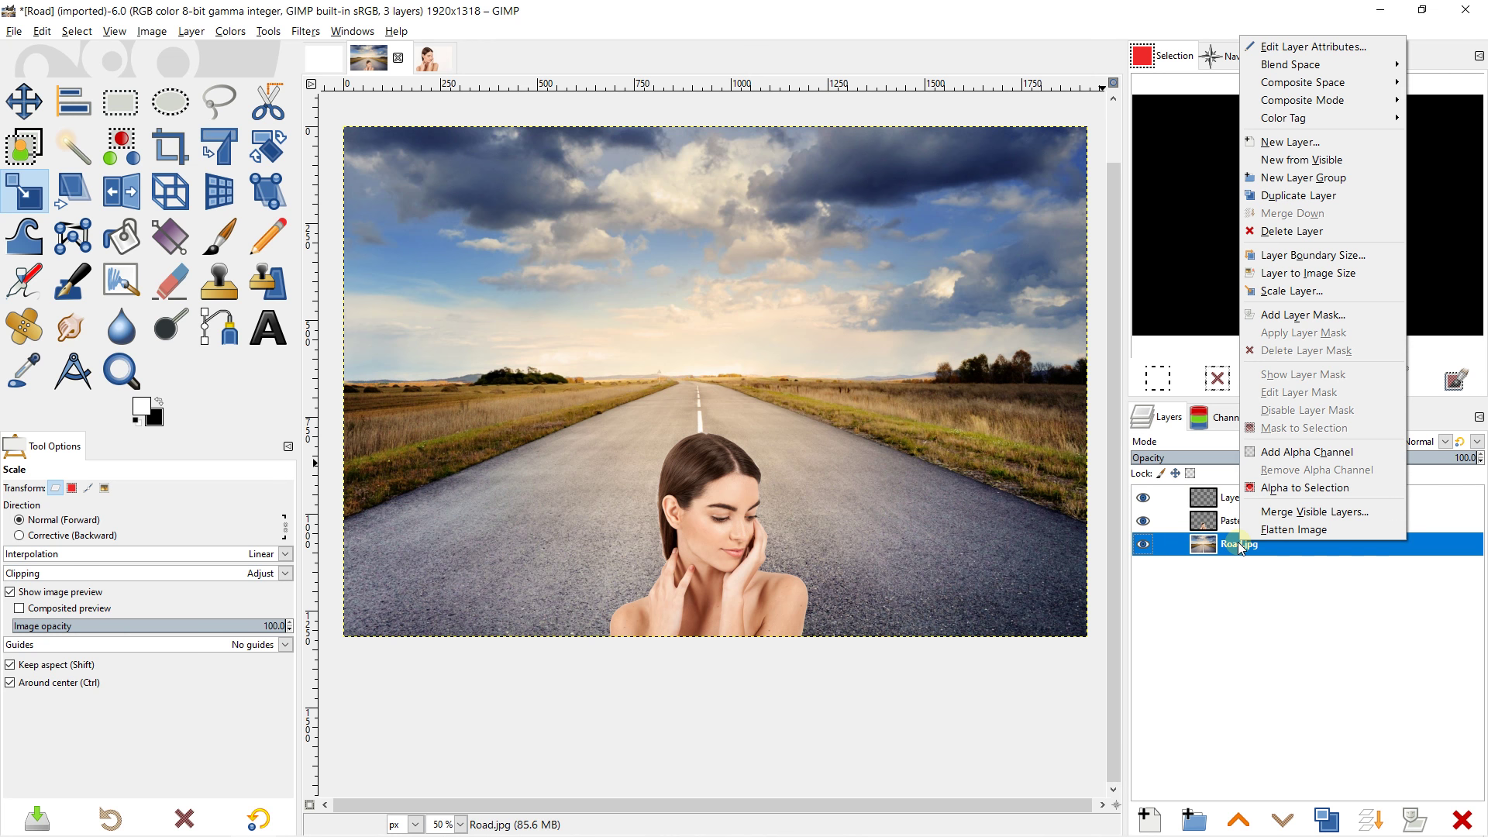
click(1281, 197)
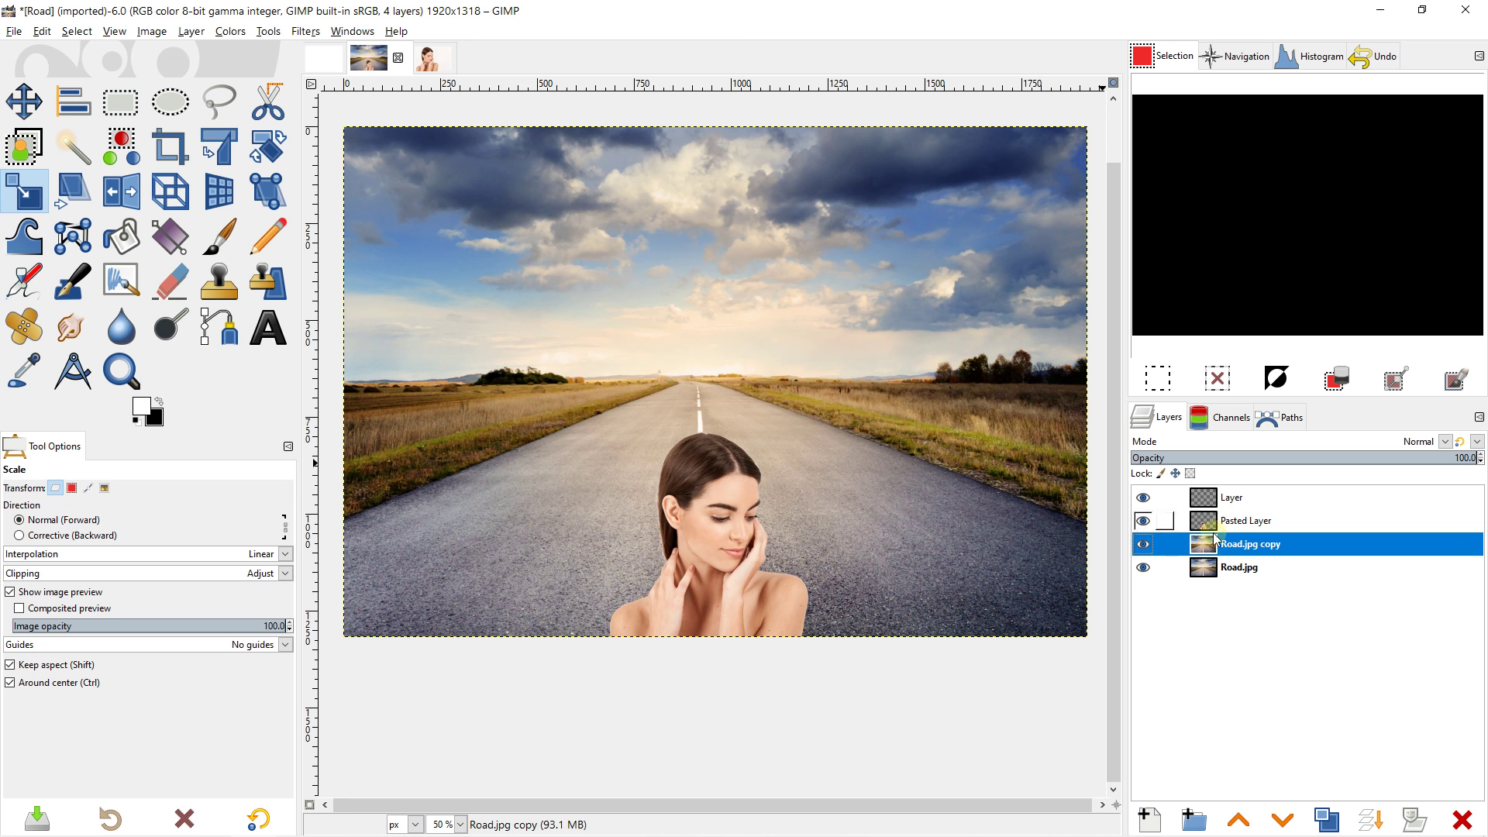
click(230, 36)
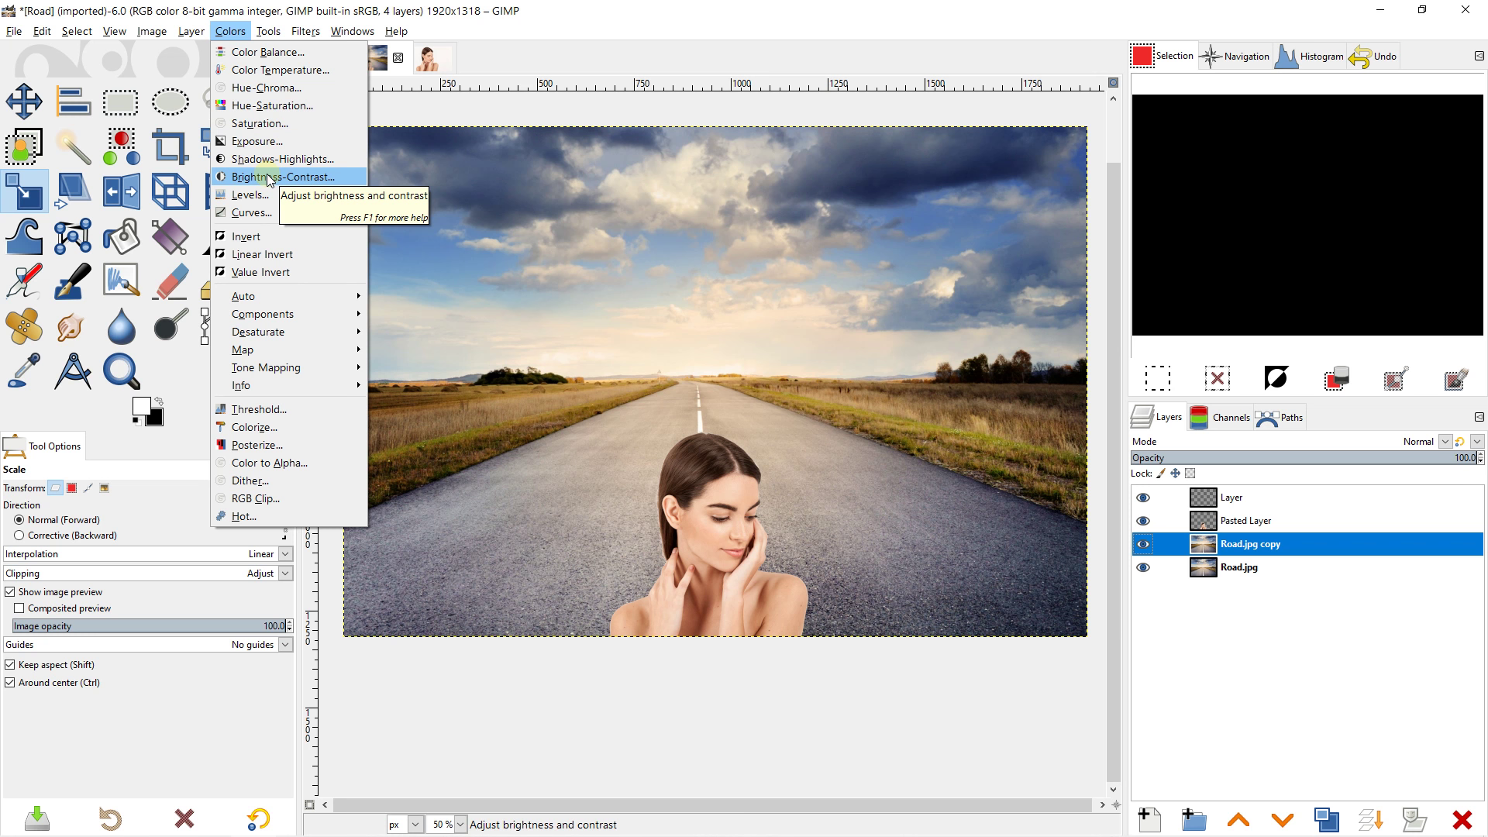
click(269, 179)
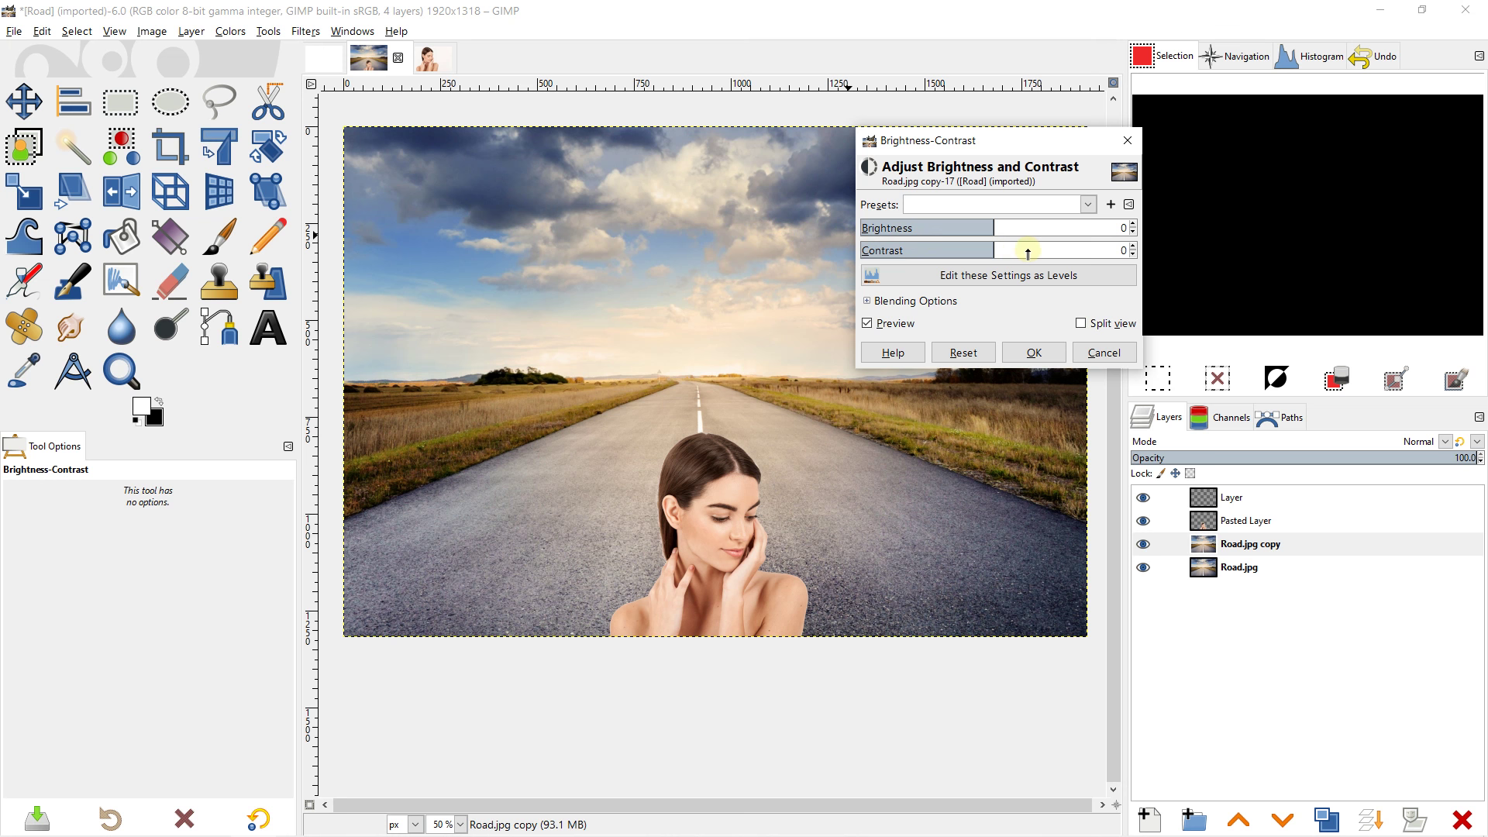
click(1028, 250)
drag(1022, 255, 1011, 253)
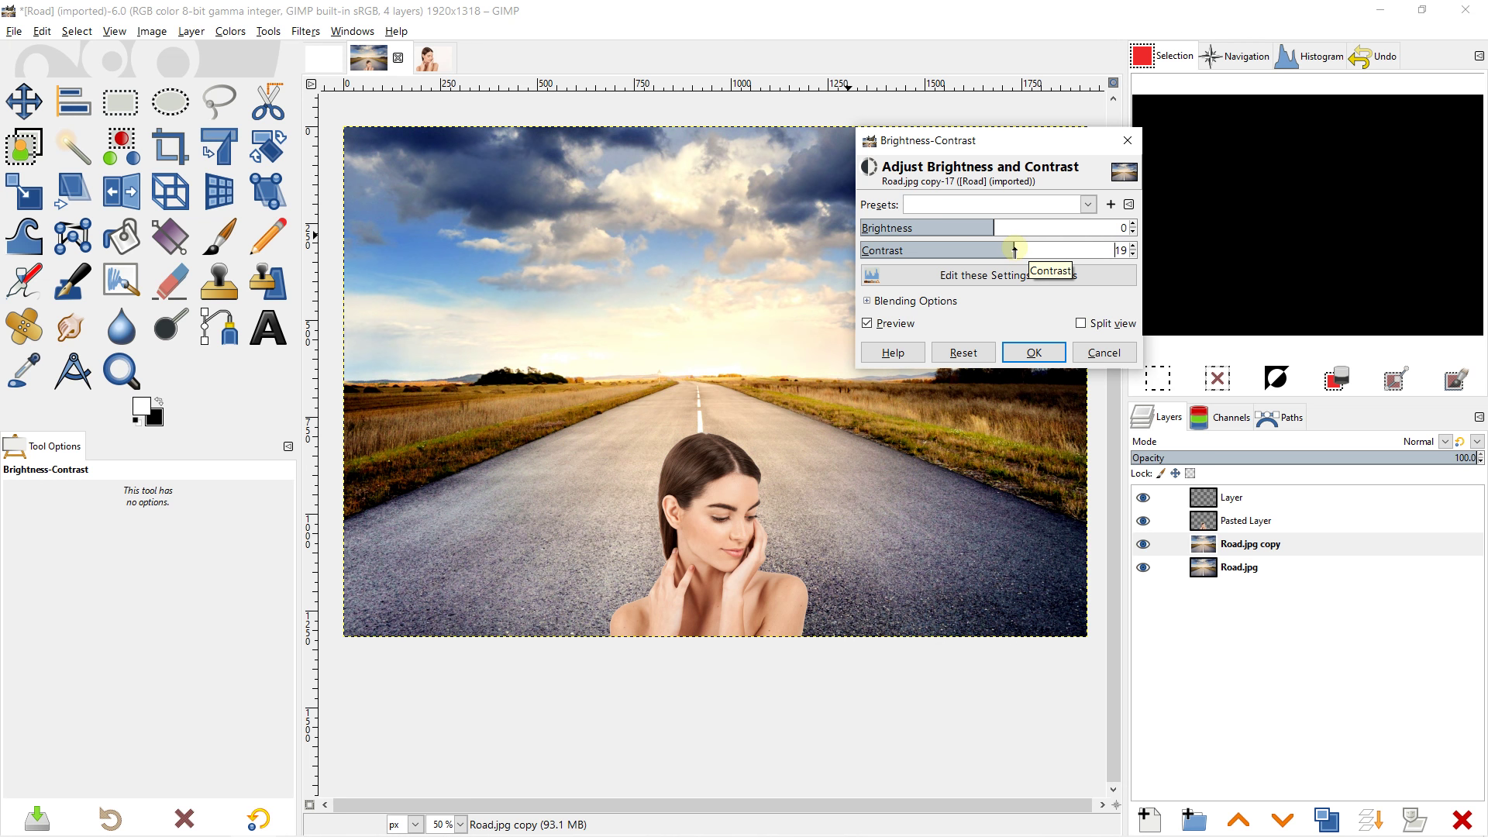
click(1023, 351)
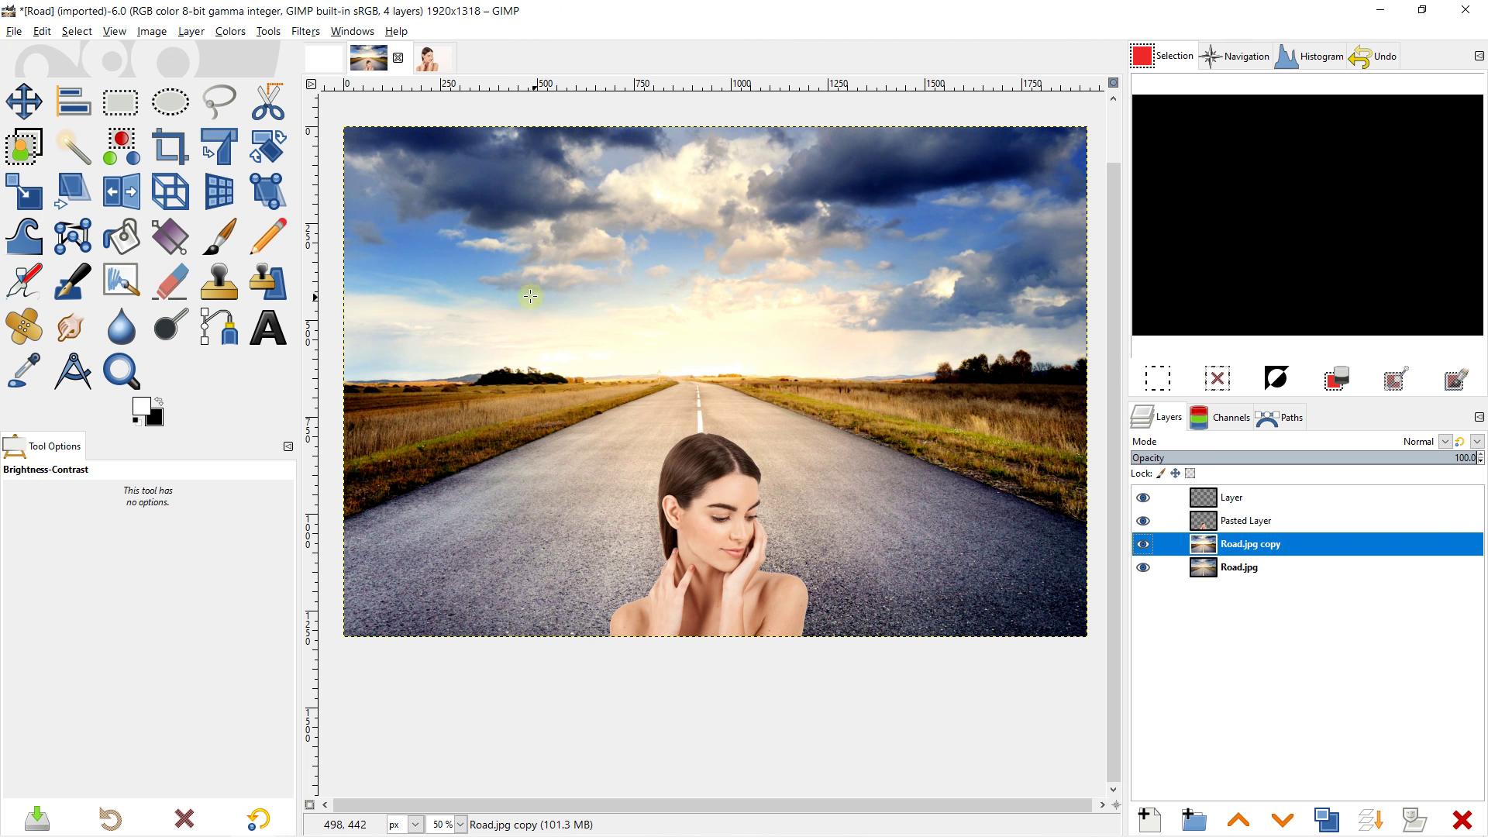
click(224, 32)
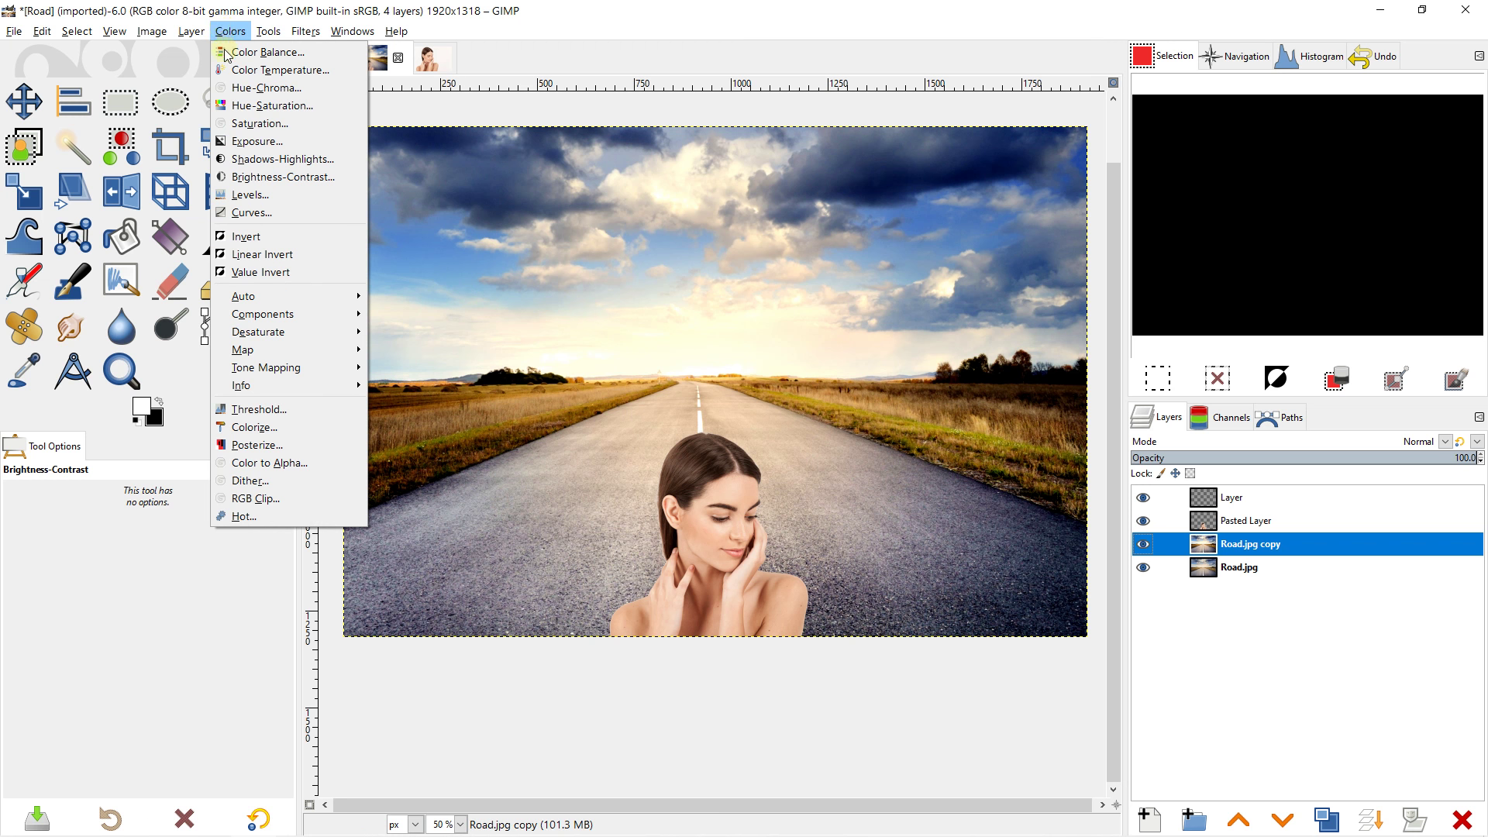
Raise the Road.jpg copy's saturation scale to about 1.52.
click(241, 124)
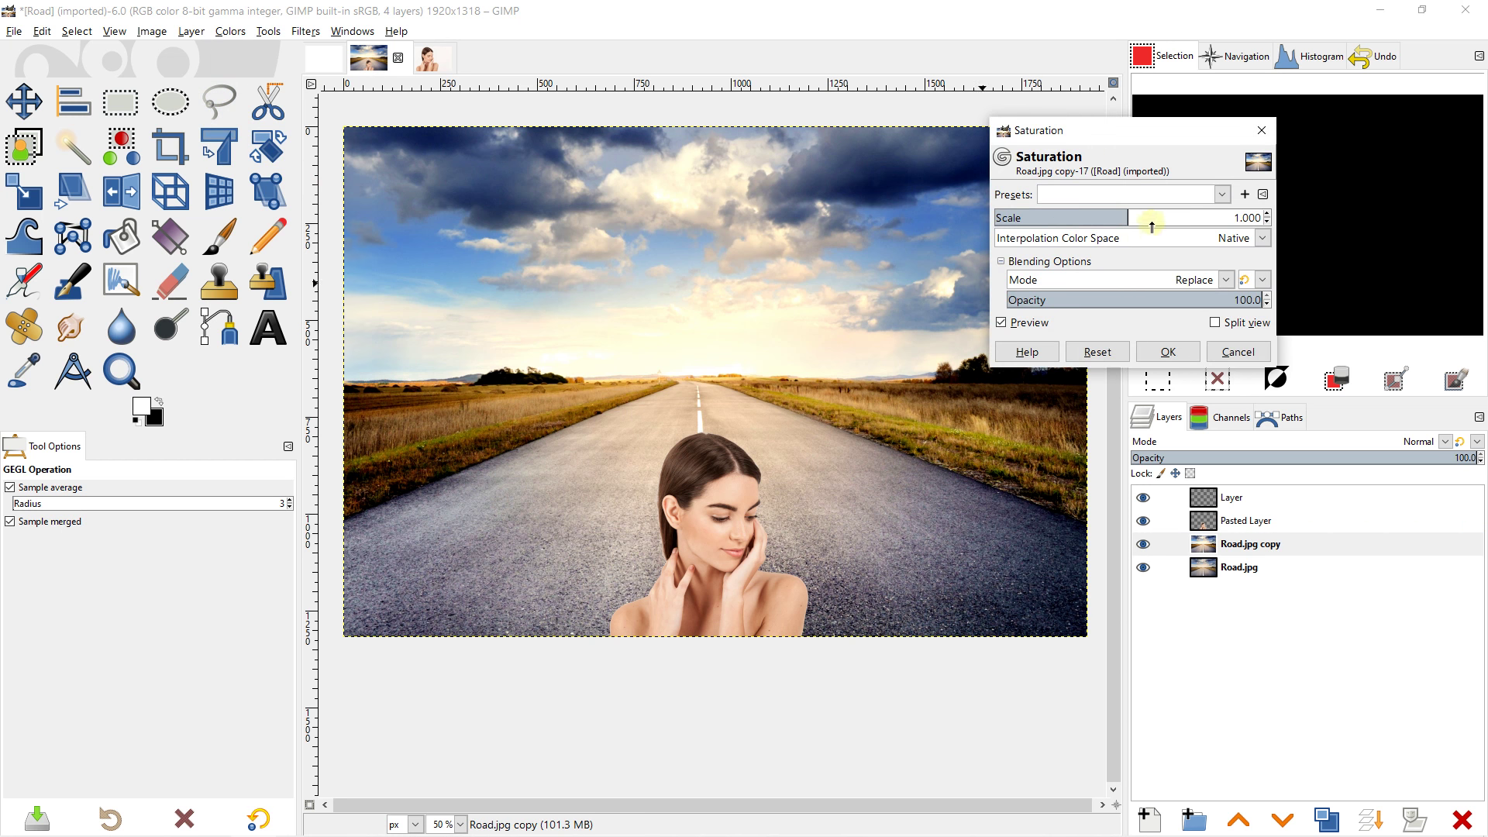
click(1168, 220)
drag(1175, 220, 1198, 217)
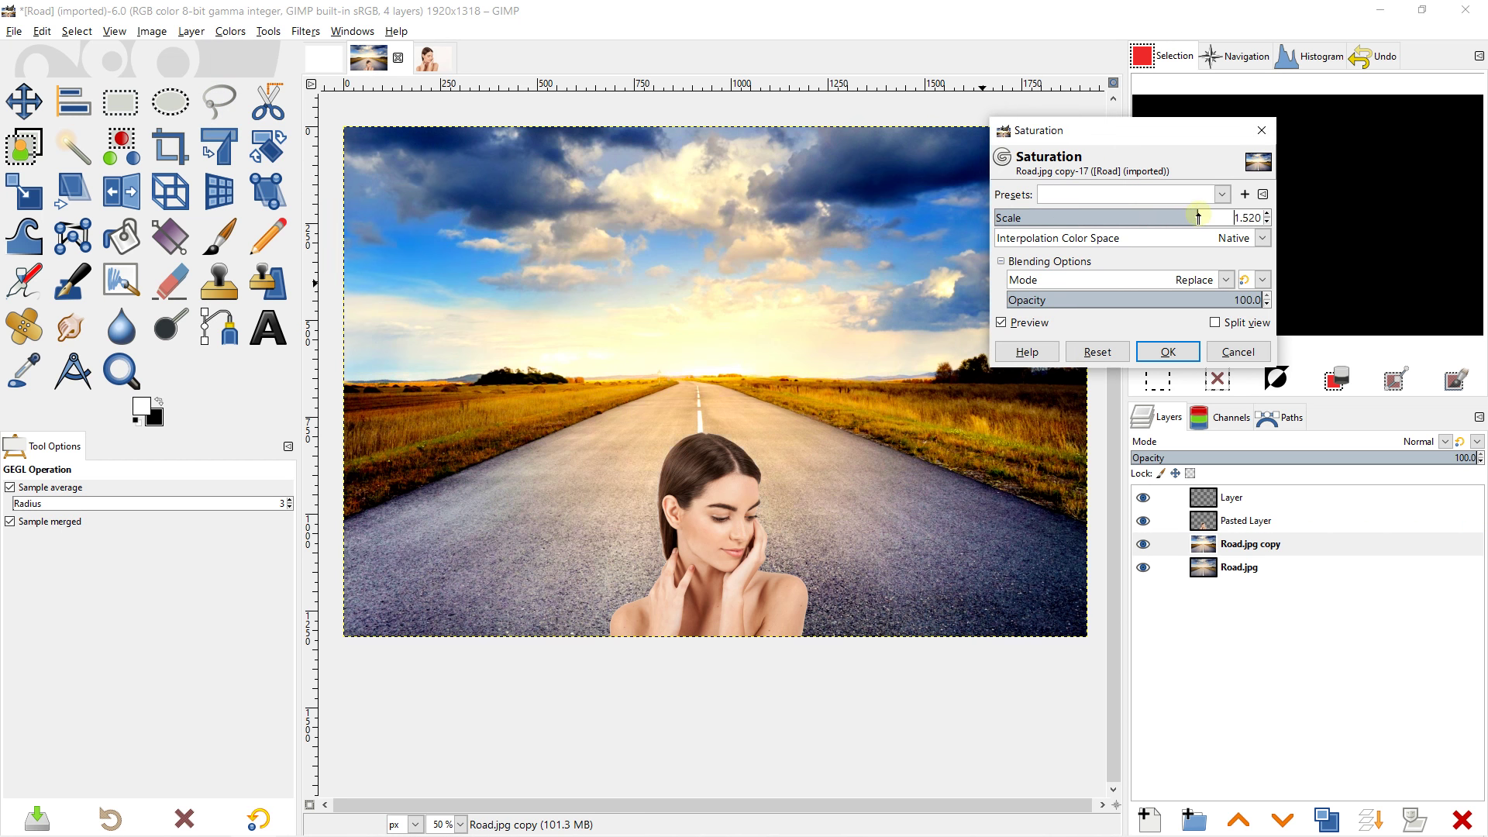
click(1168, 351)
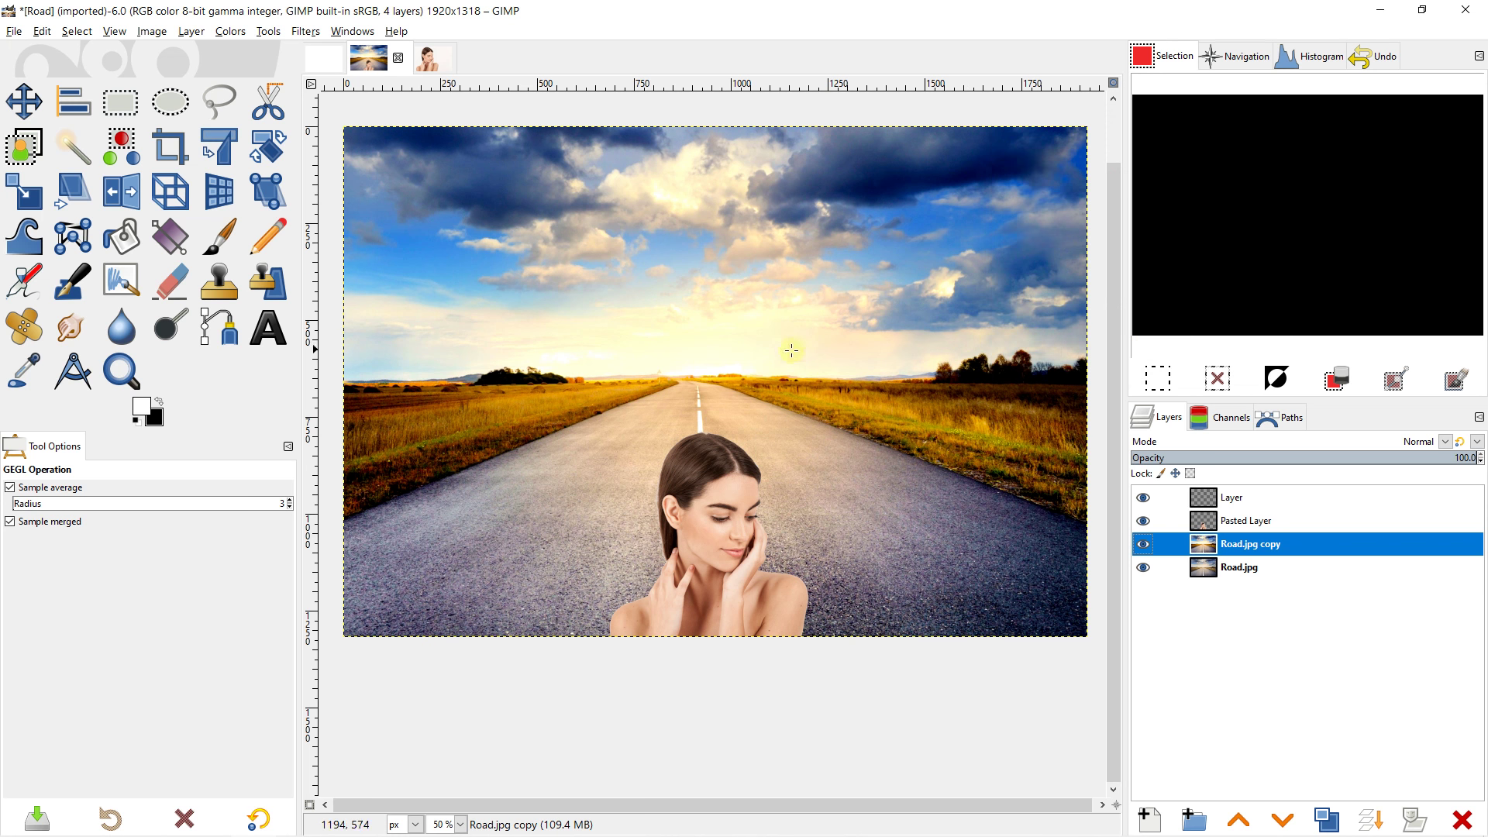
scroll(775, 350, down, 1)
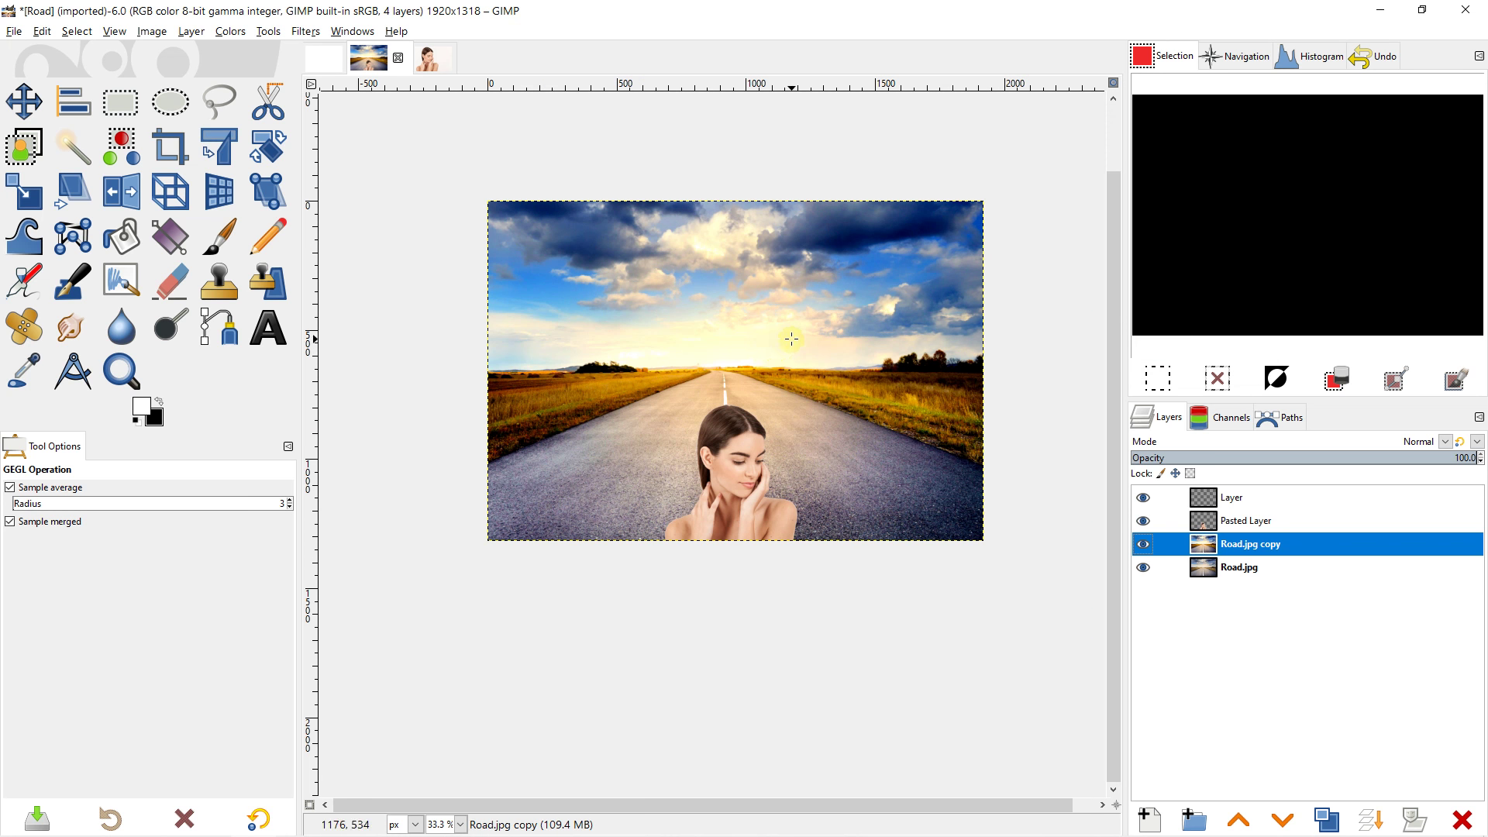
drag(792, 338, 729, 321)
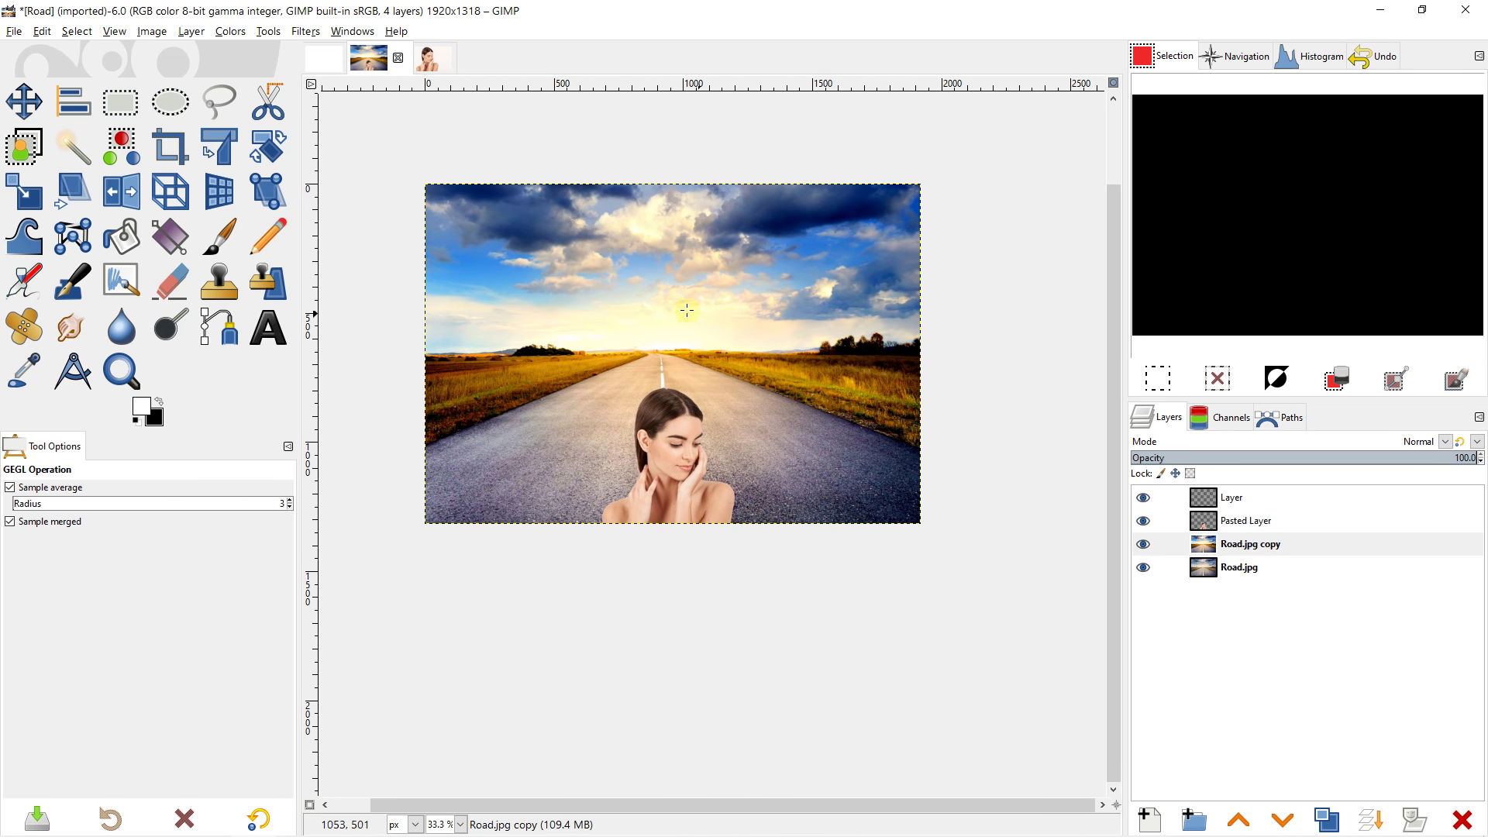
click(304, 32)
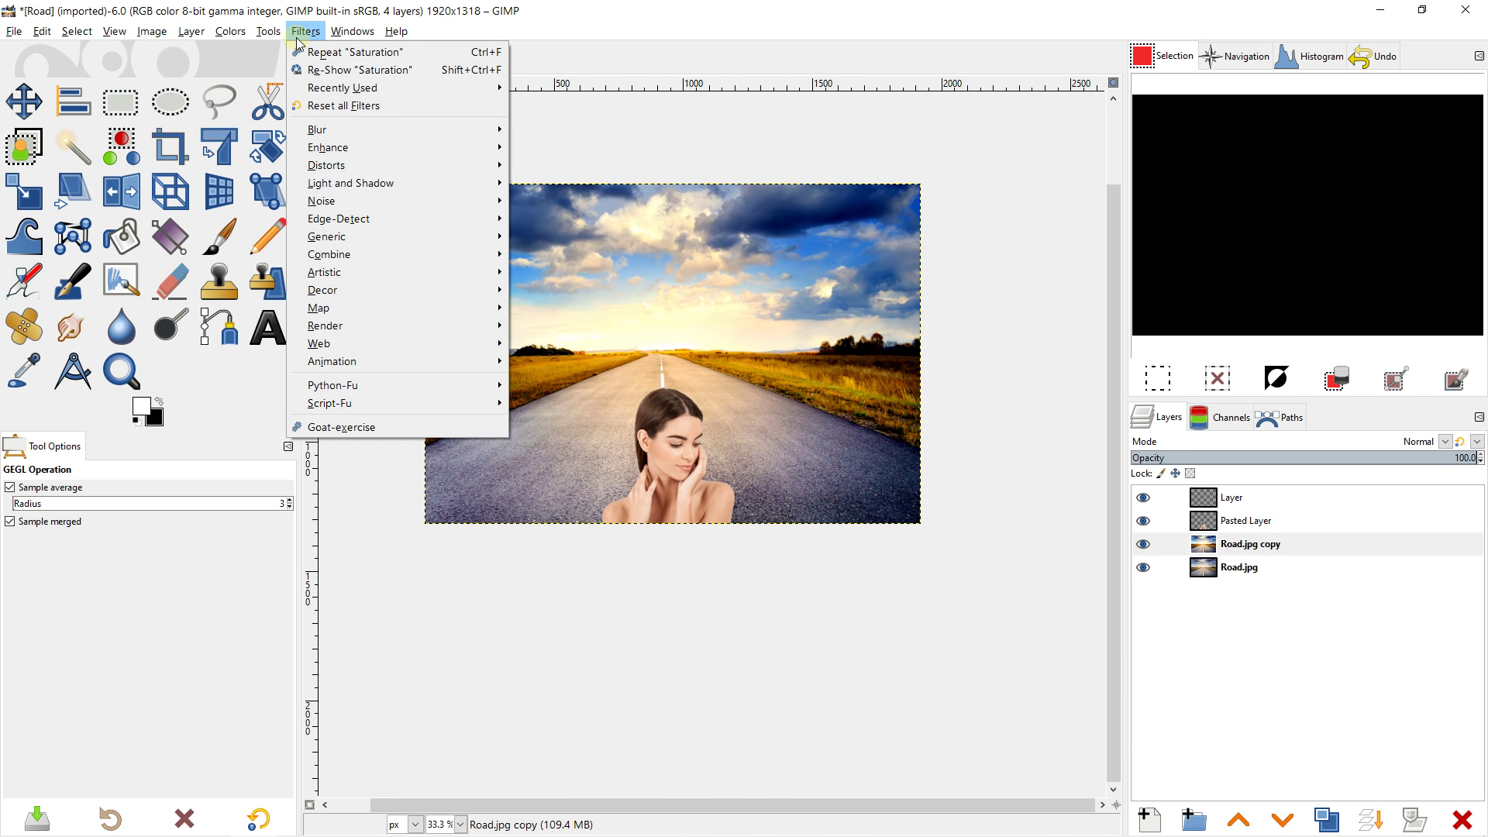
mouse_move(396, 129)
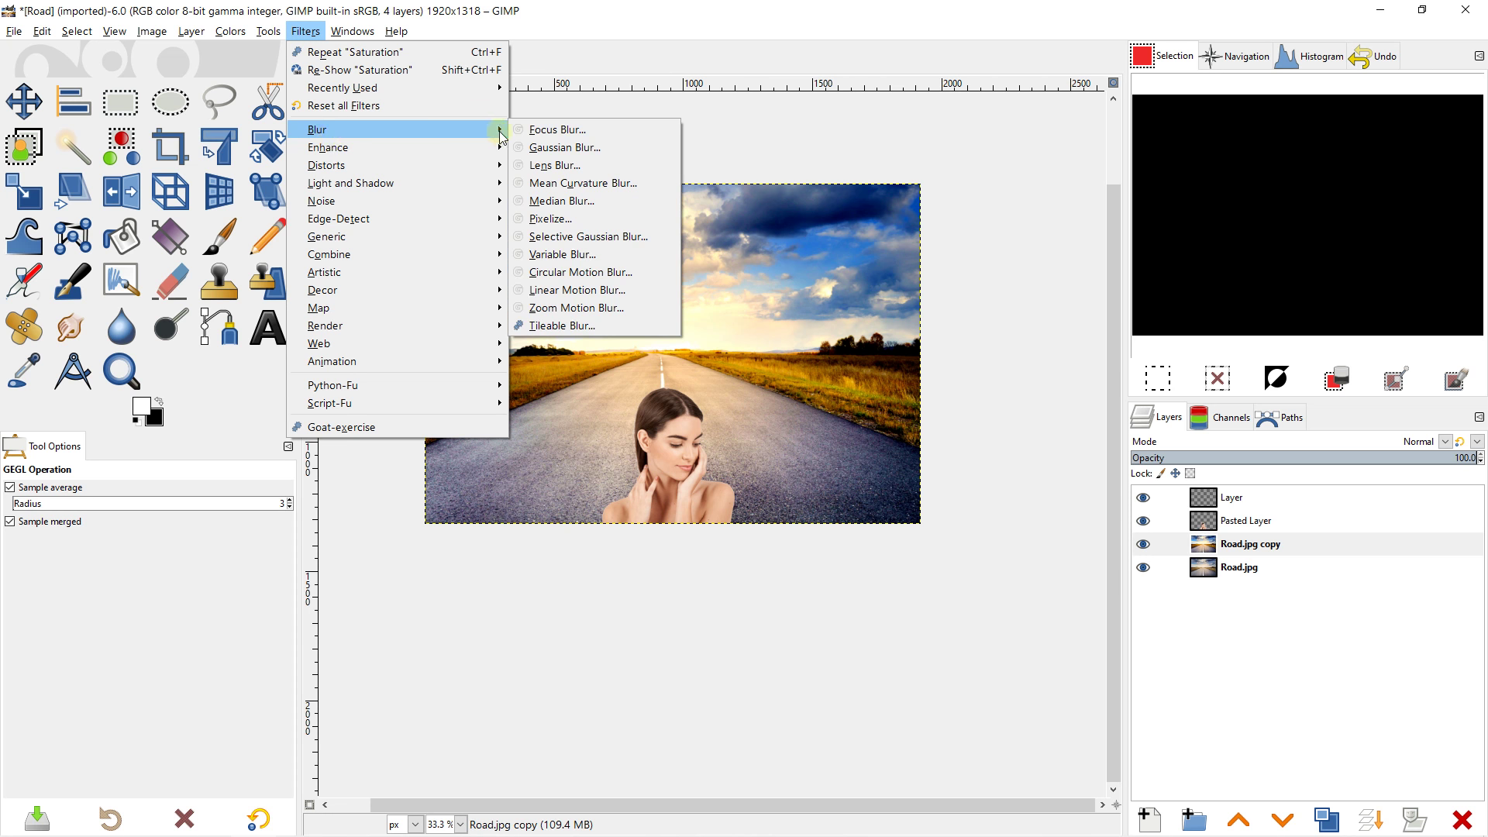
click(555, 148)
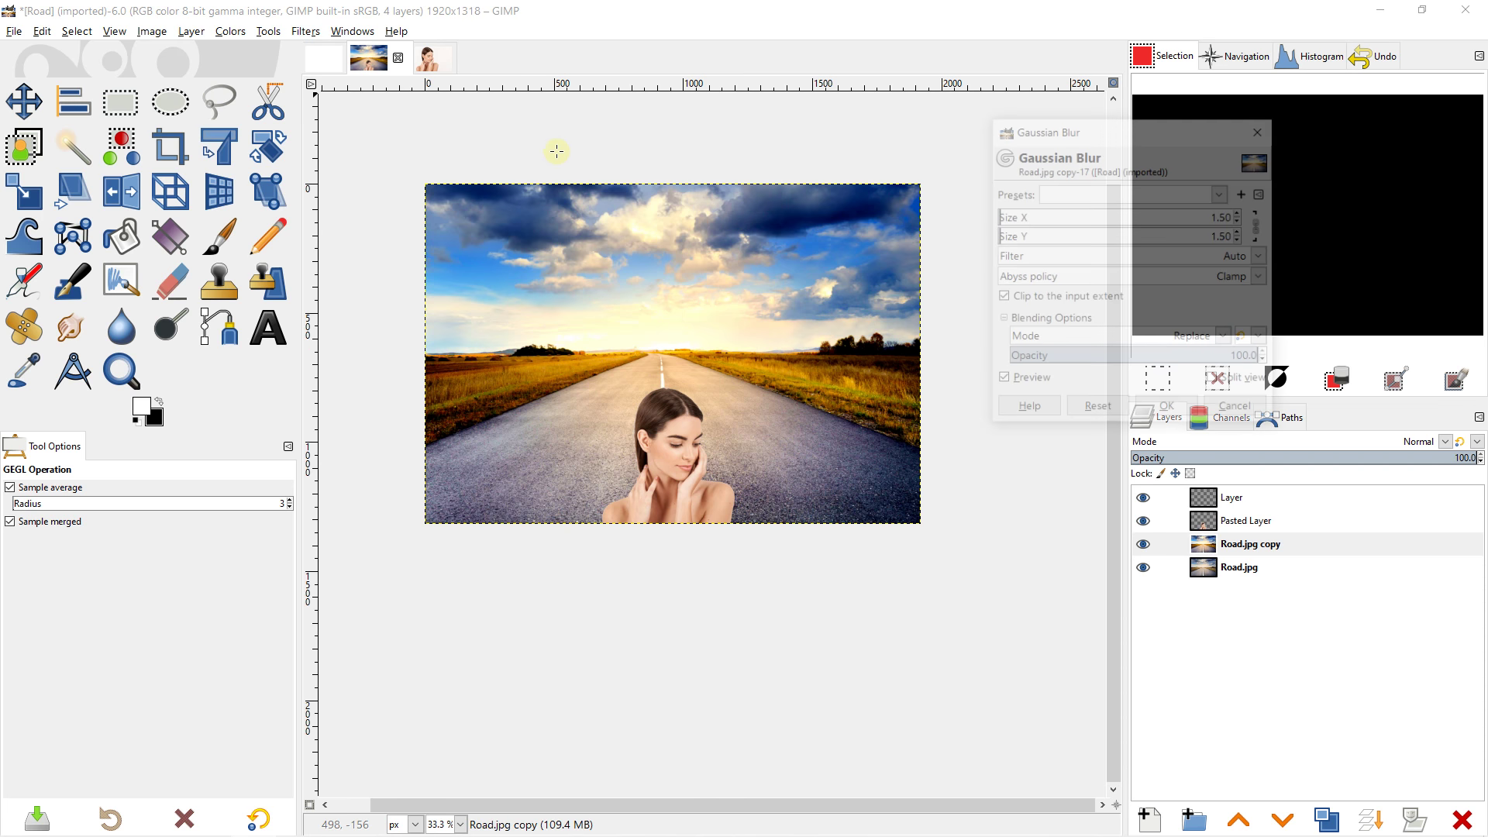
click(1043, 217)
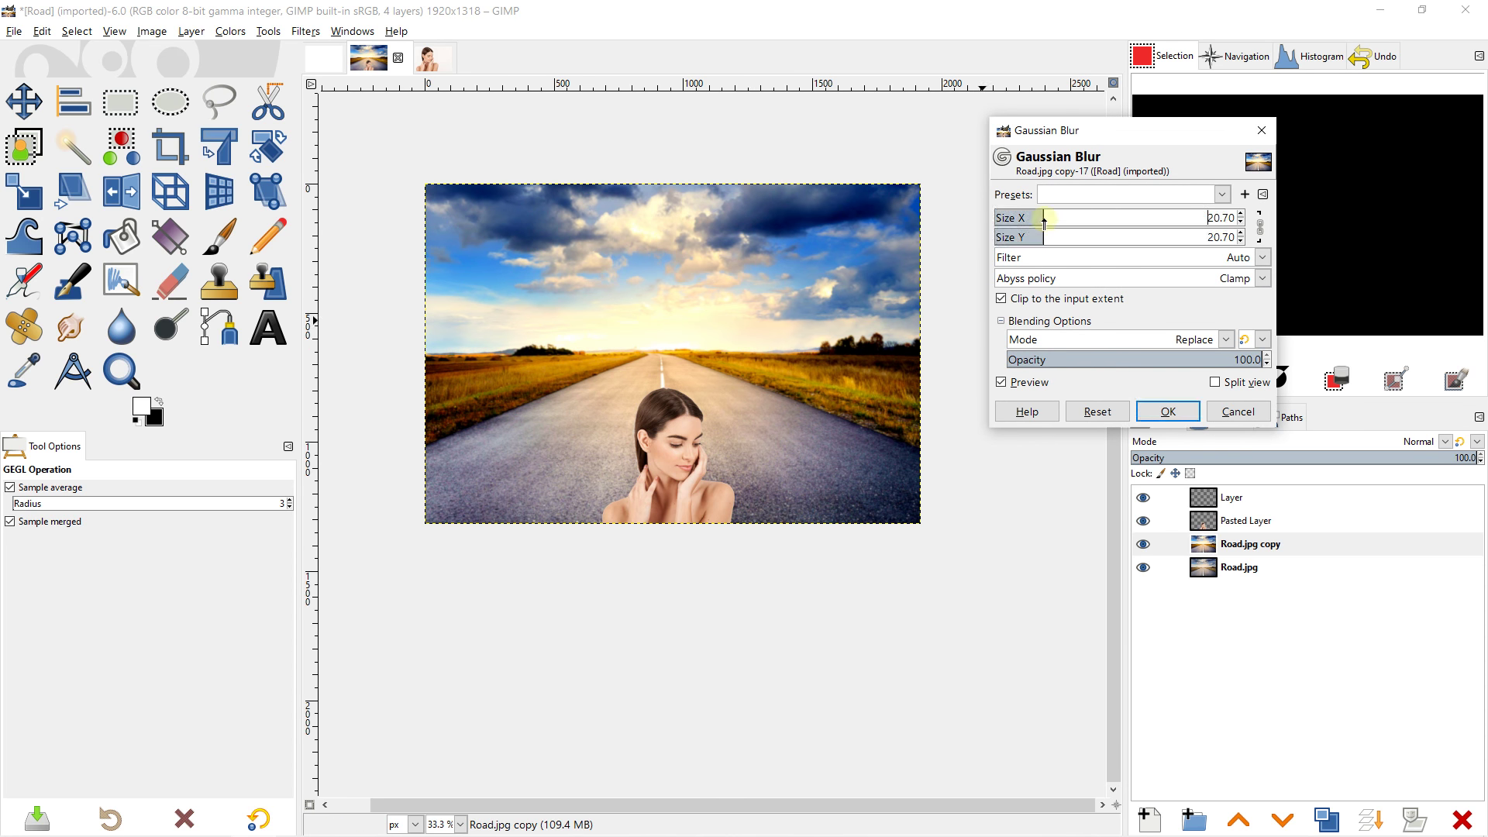
scroll(770, 353, up, 1)
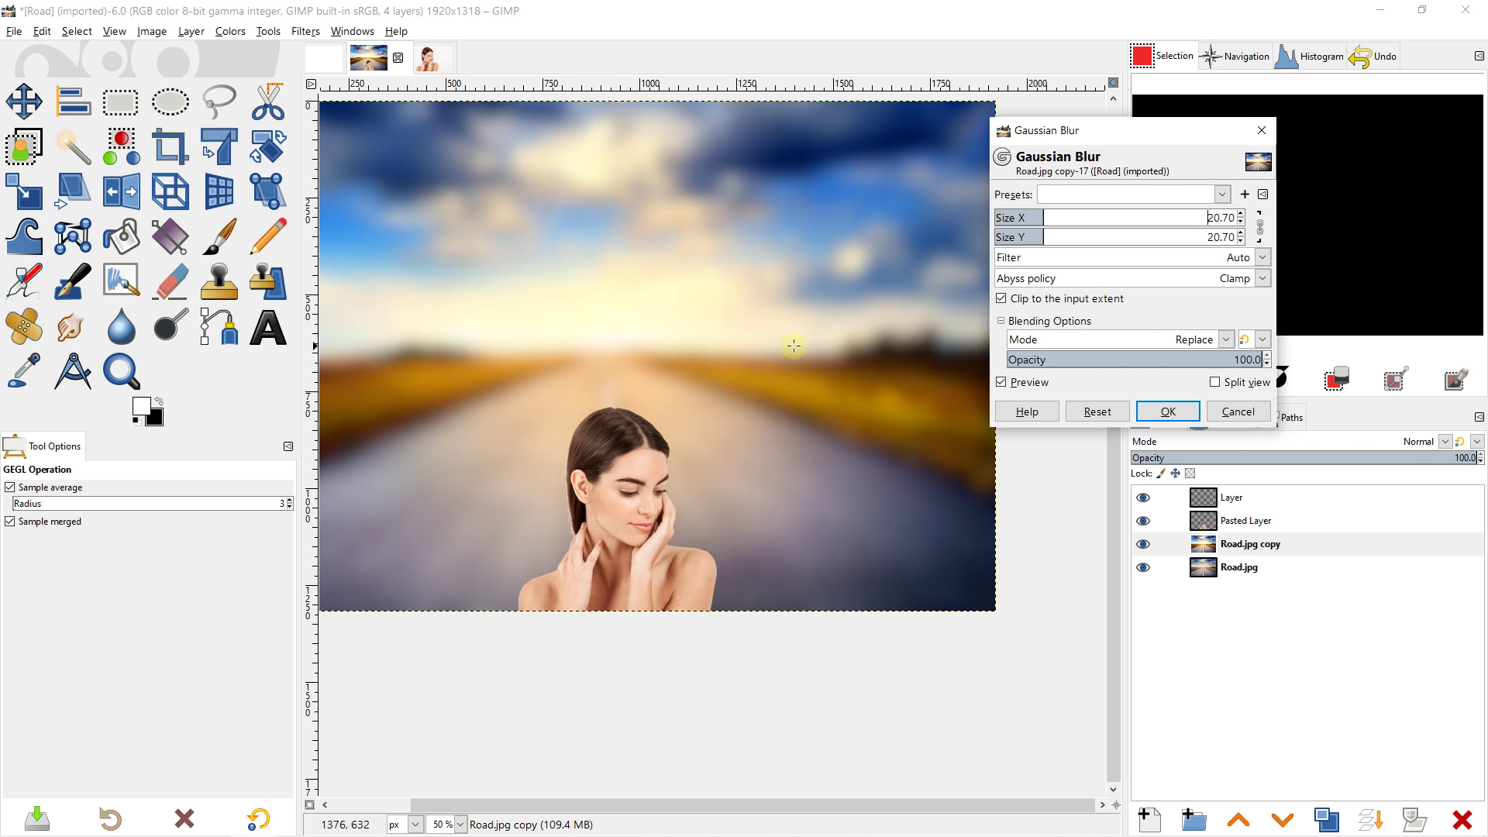
click(1238, 412)
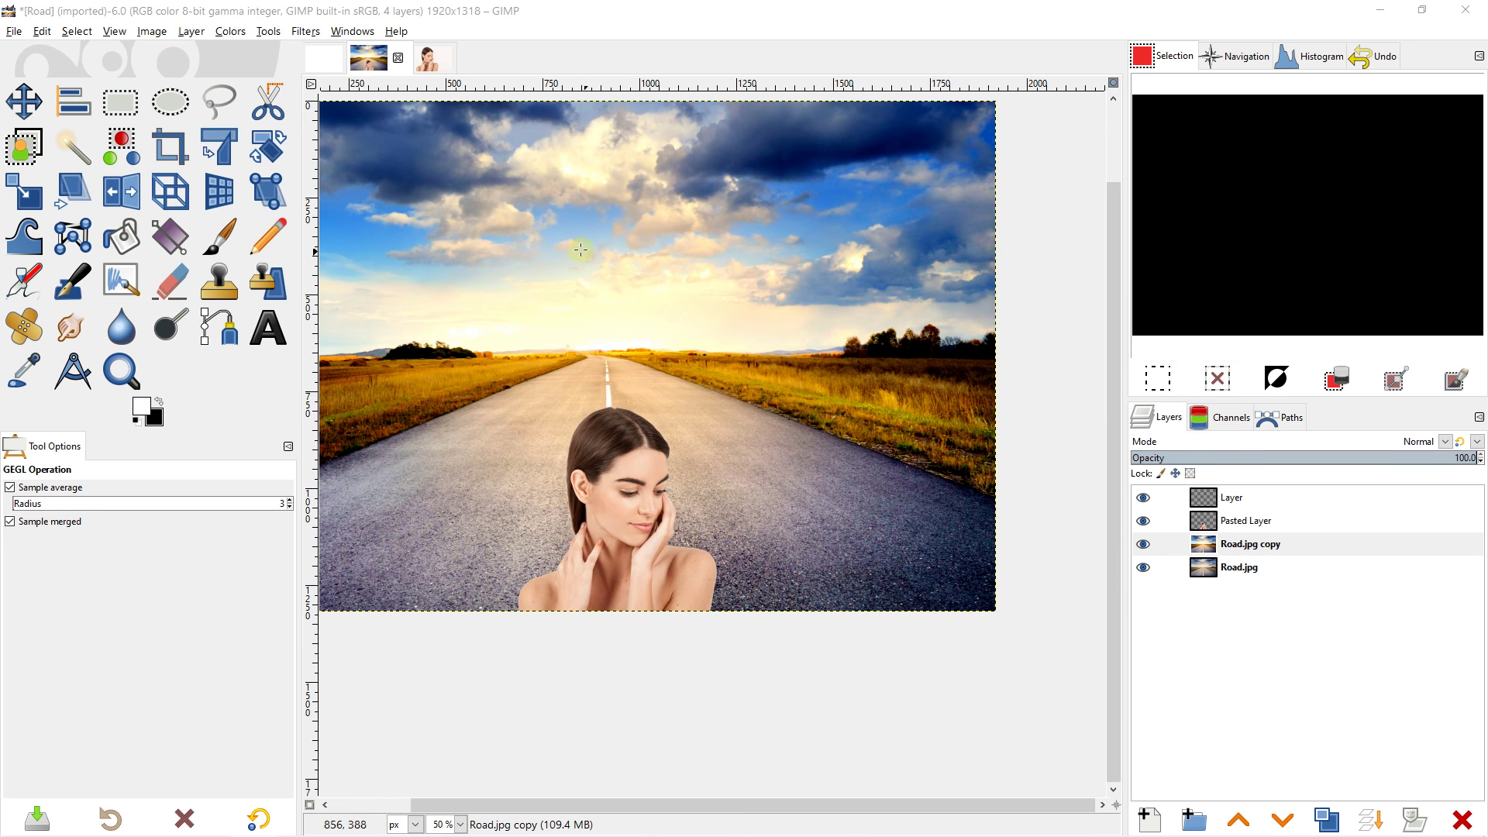
click(307, 34)
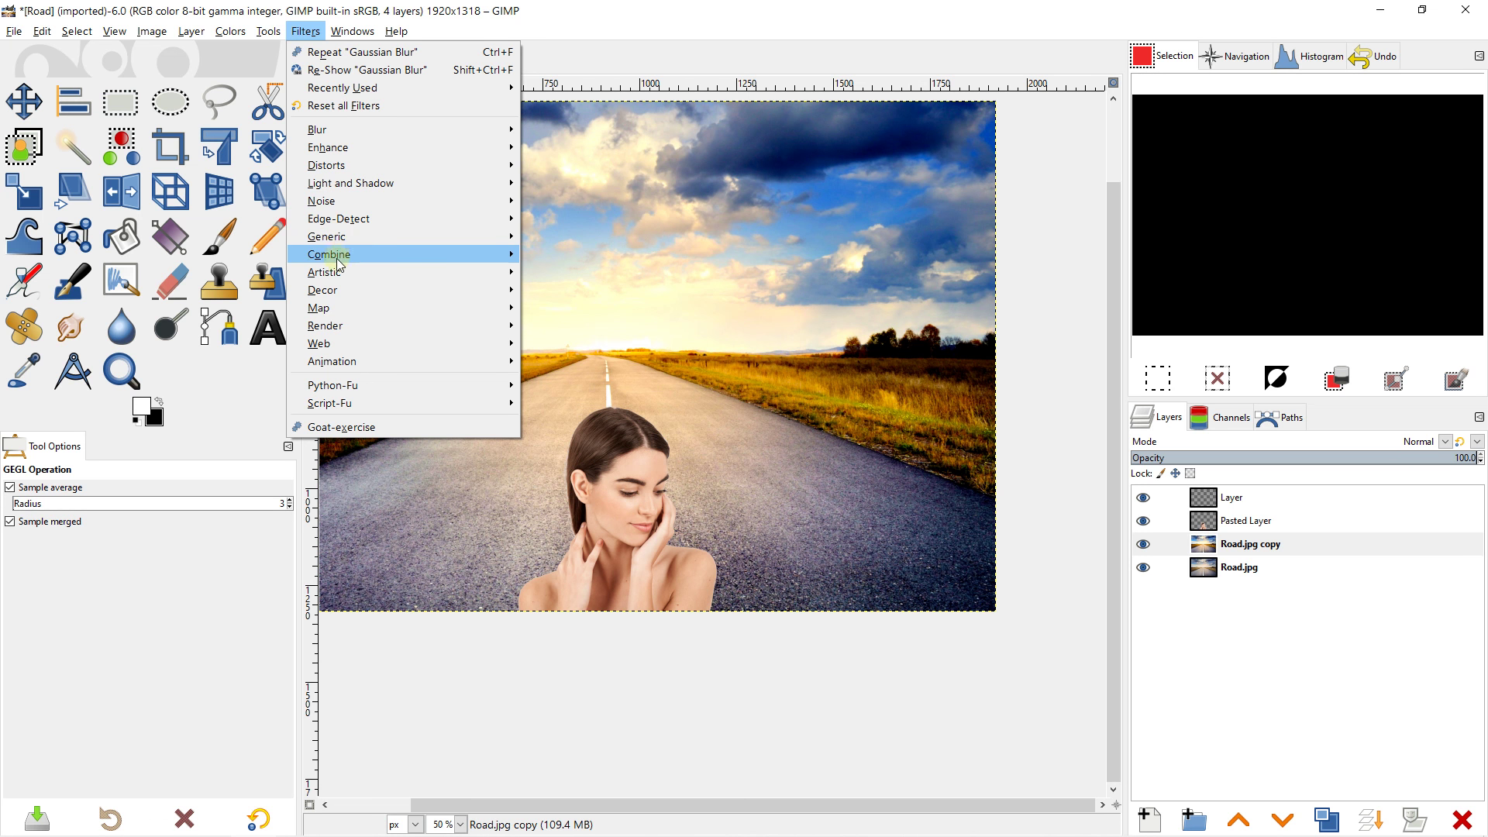
mouse_move(324, 272)
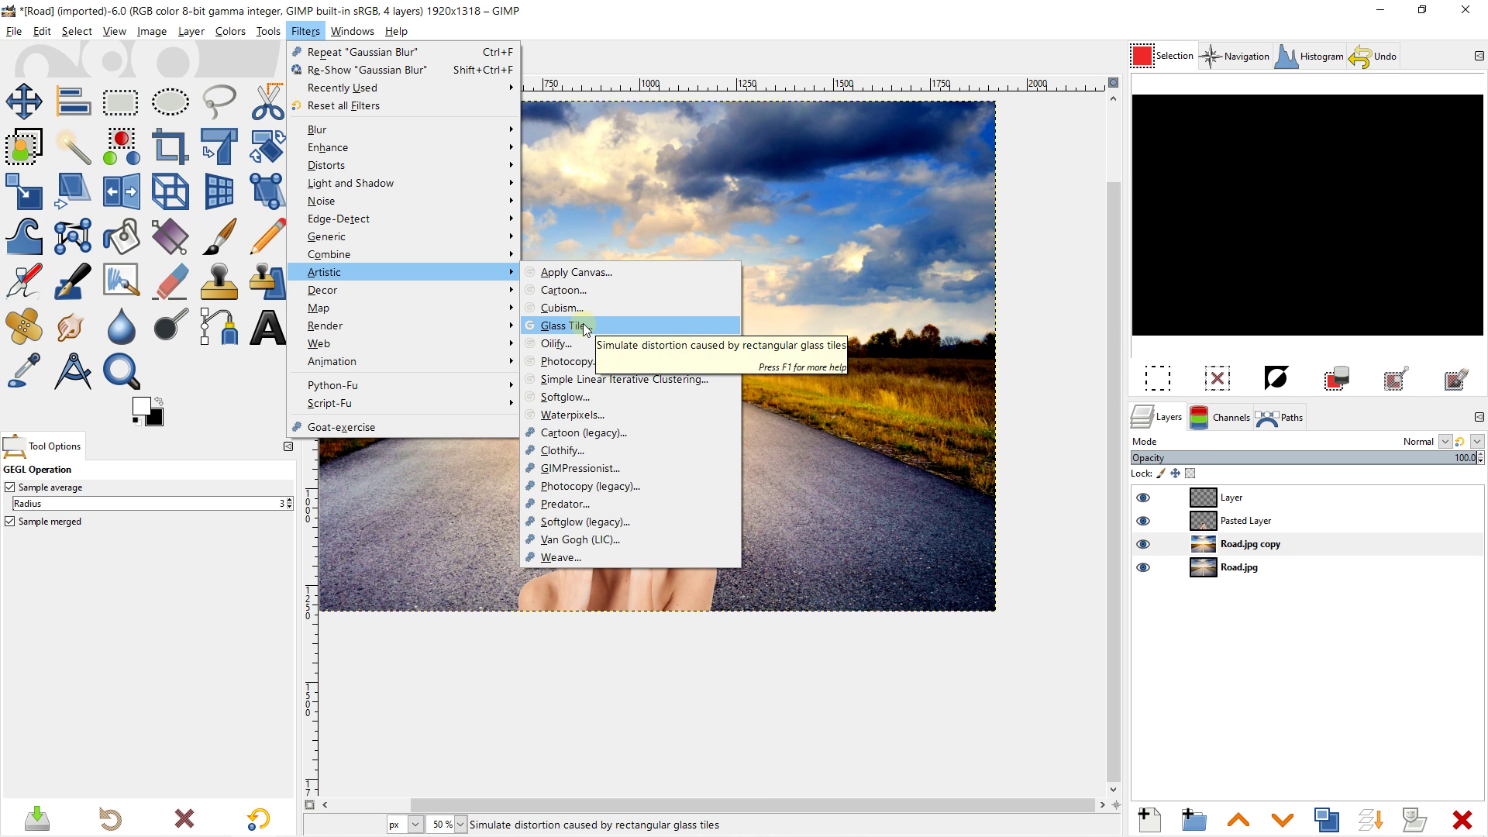
click(584, 328)
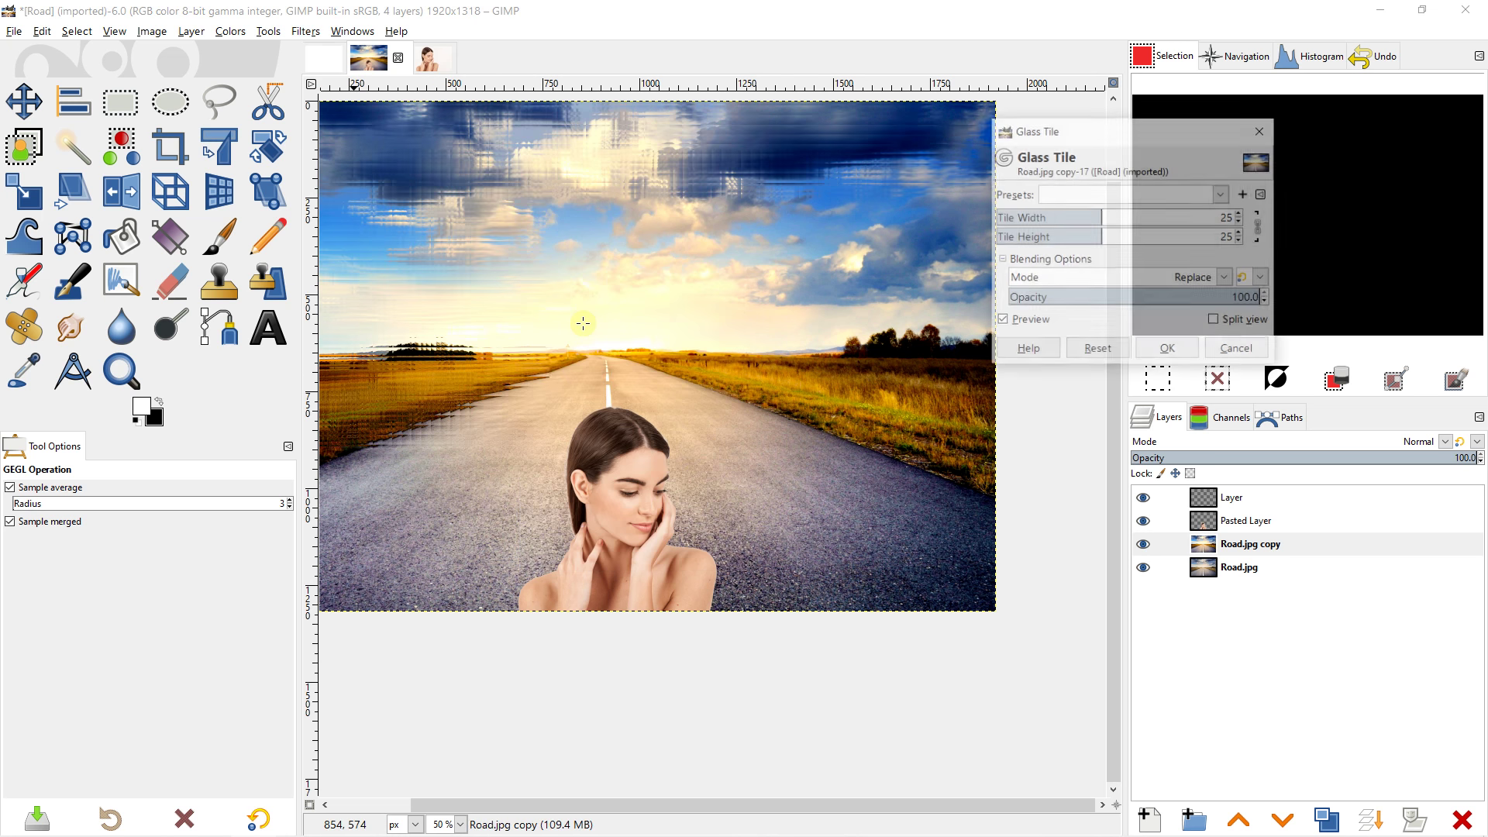
click(1119, 224)
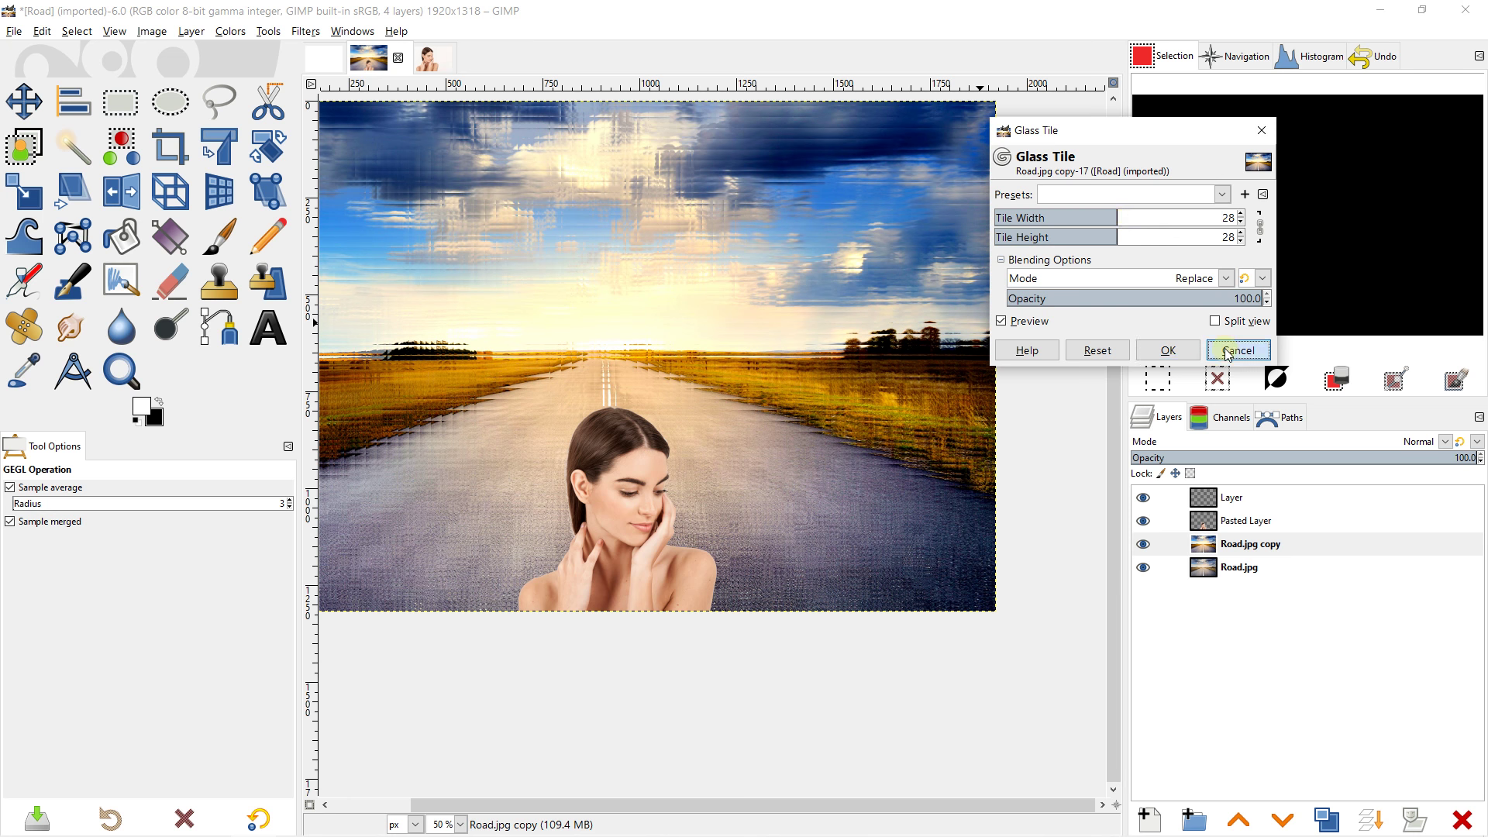
click(1238, 351)
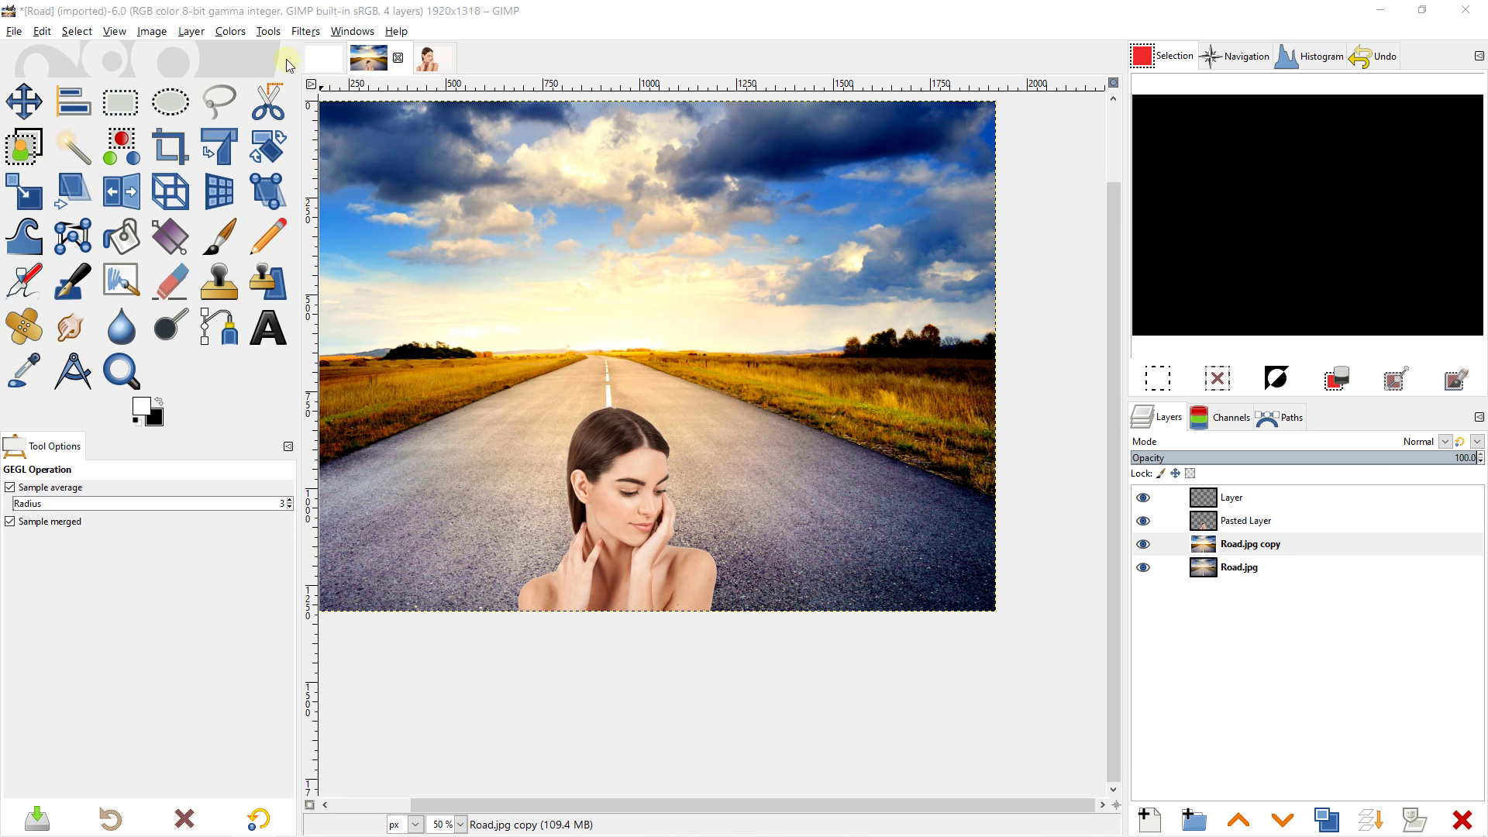
click(262, 37)
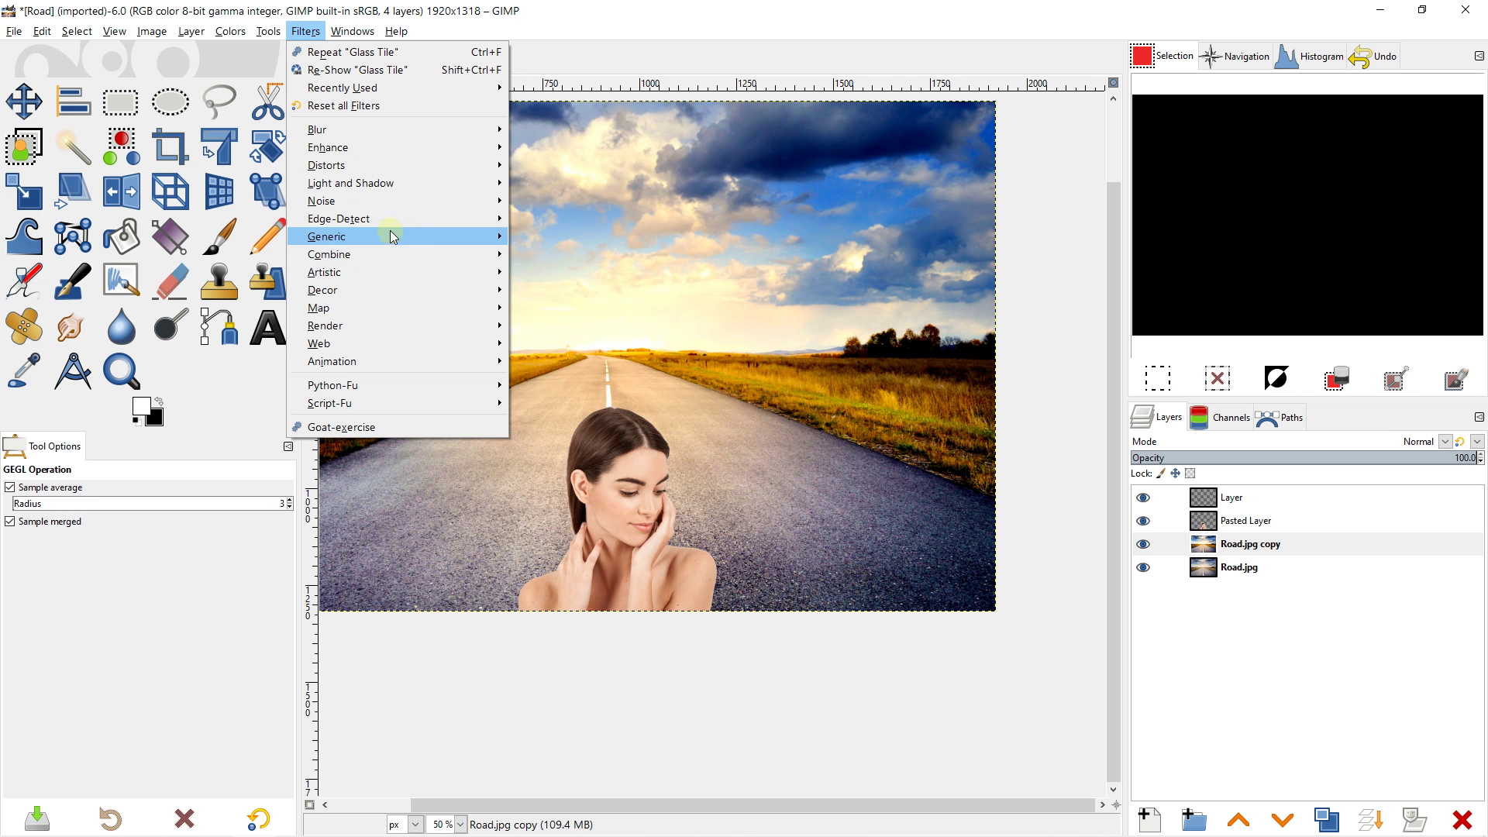
mouse_move(351, 183)
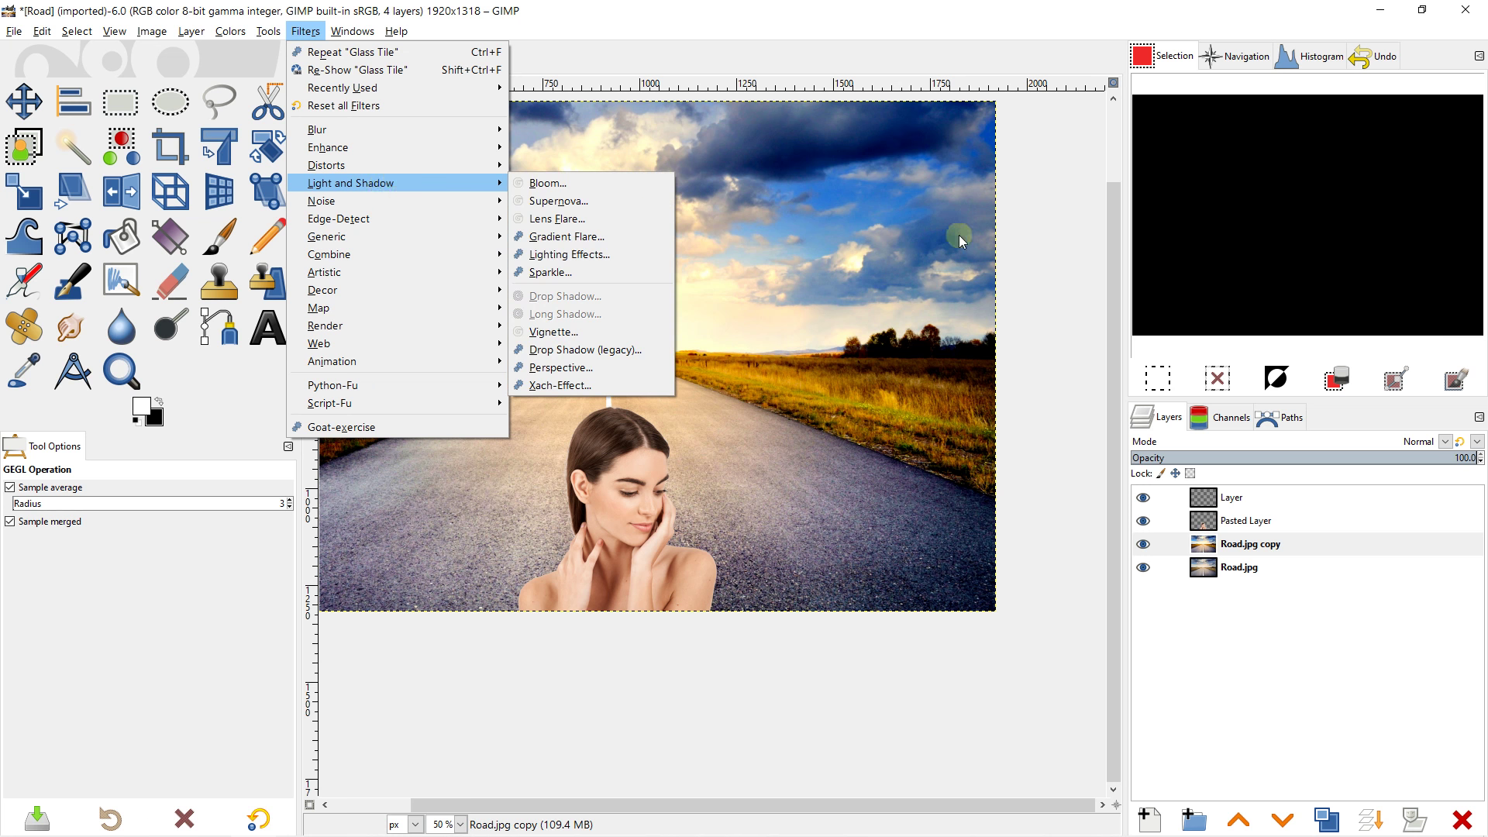
click(923, 230)
scroll(769, 249, down, 1)
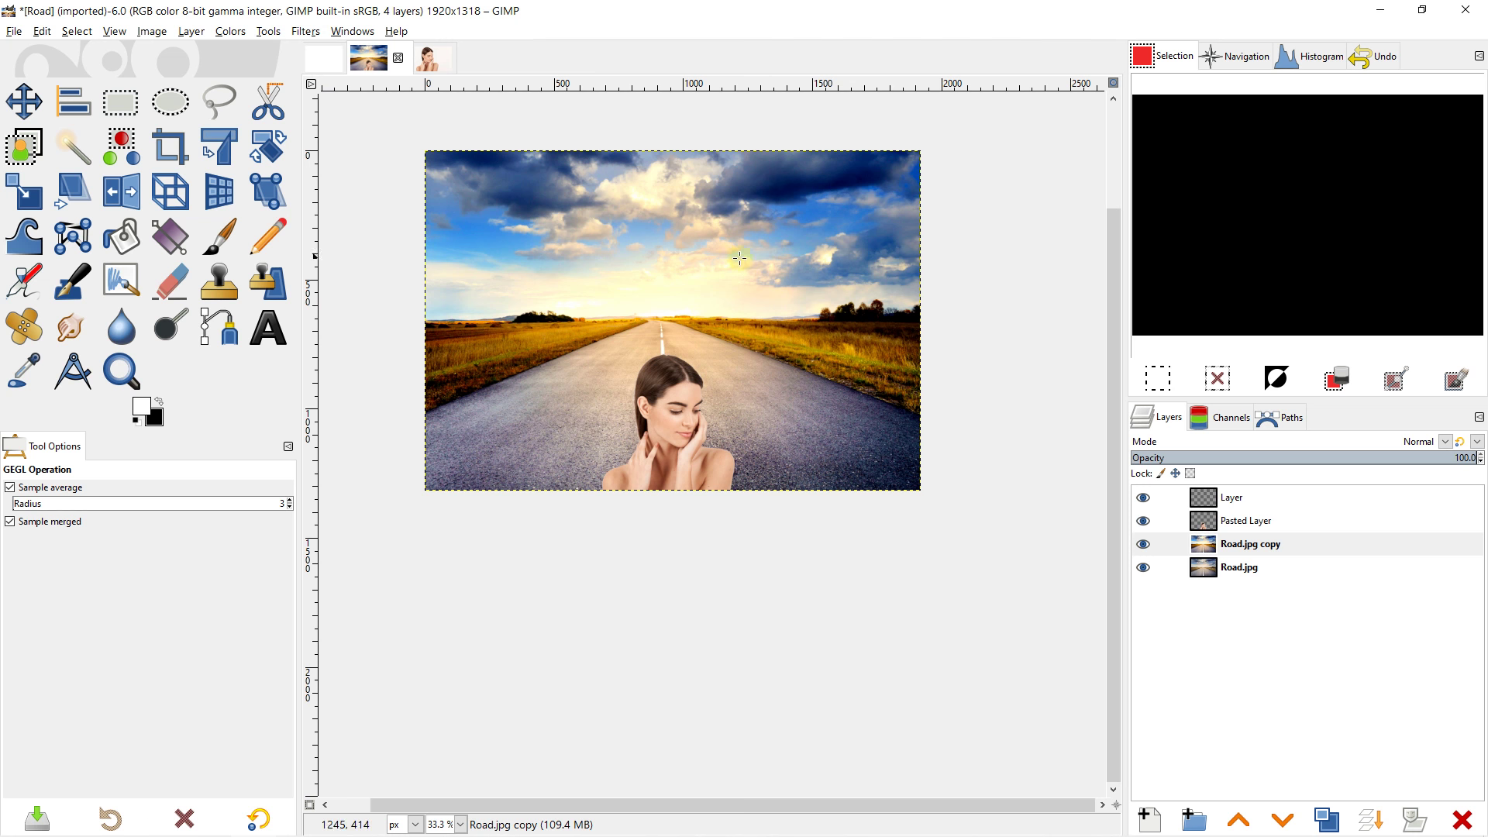
click(320, 67)
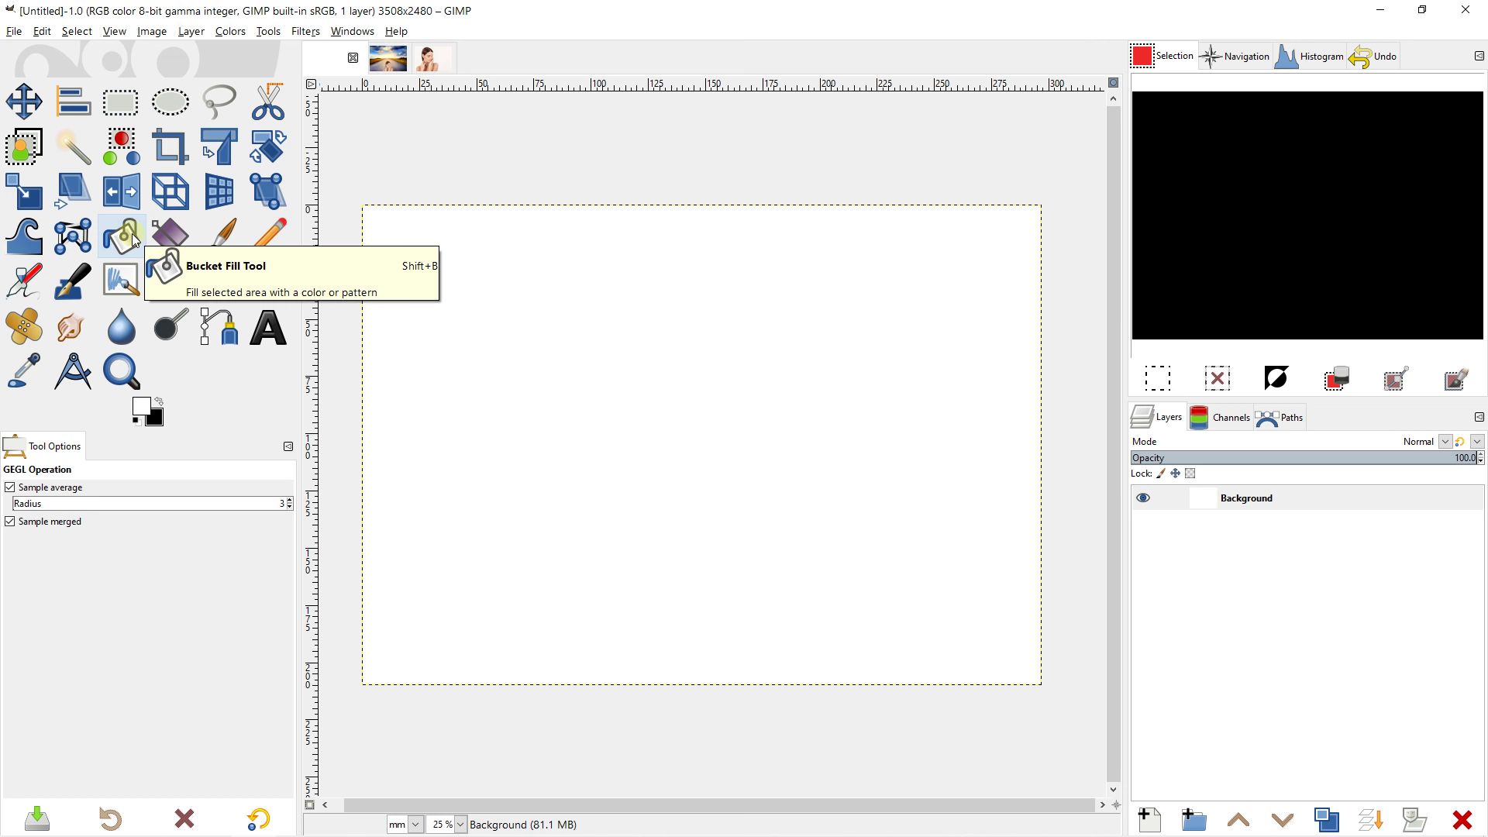
Select a rectangle in the canvas's upper-left and set the foreground colour to red.
click(129, 116)
drag(443, 284, 695, 450)
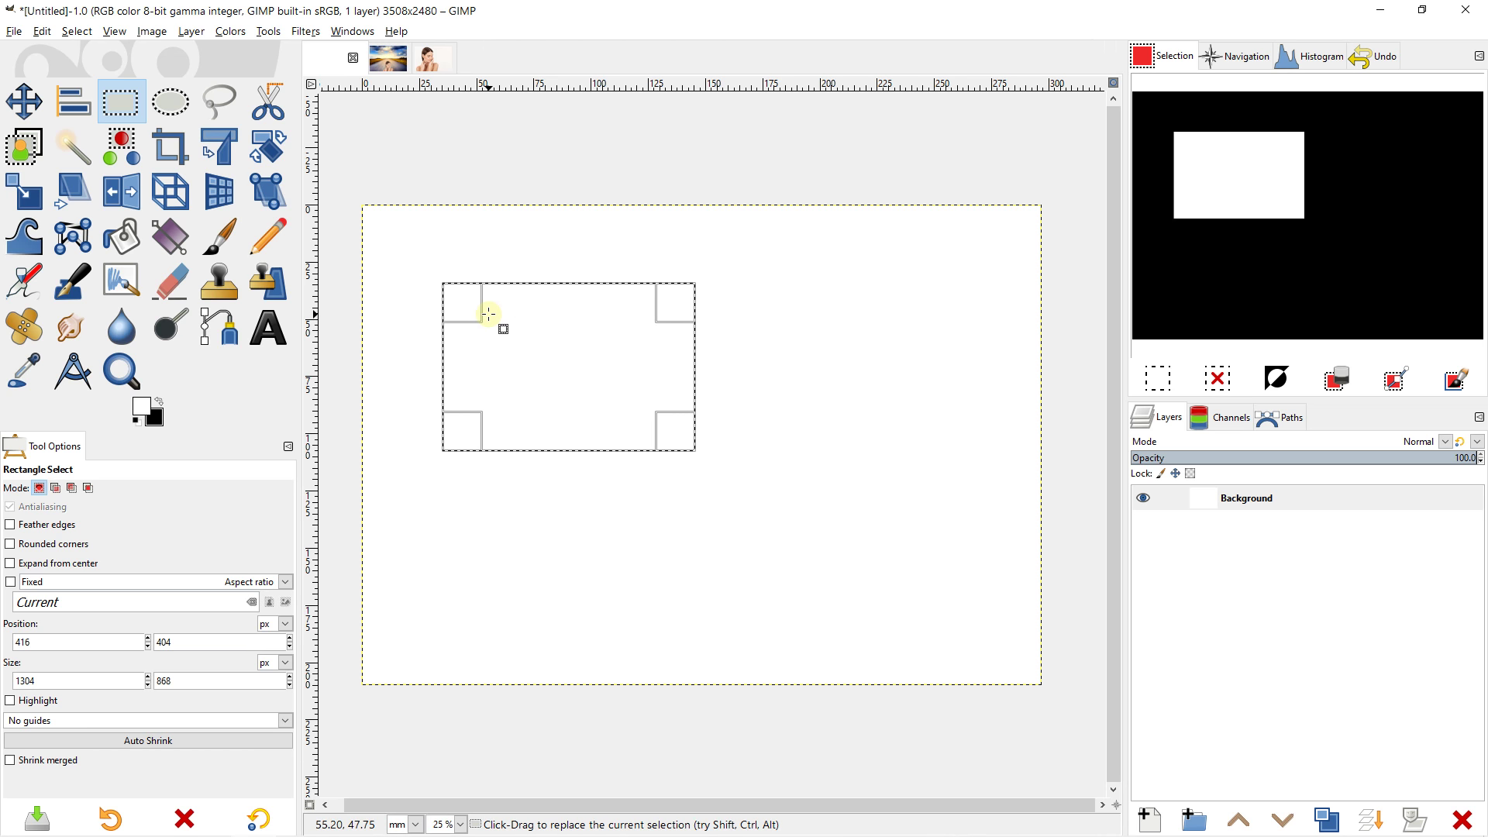
click(124, 242)
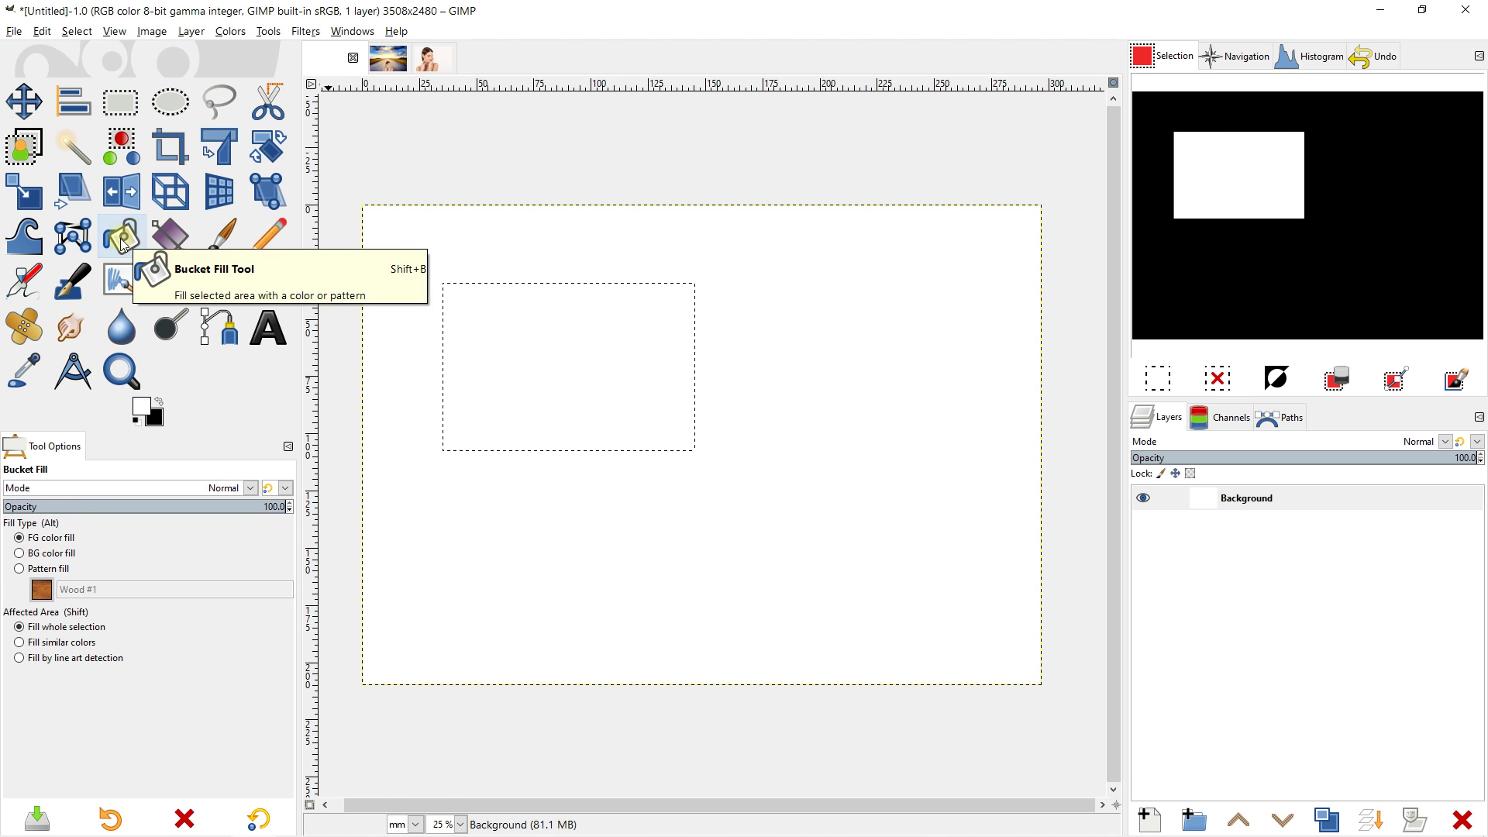
click(143, 407)
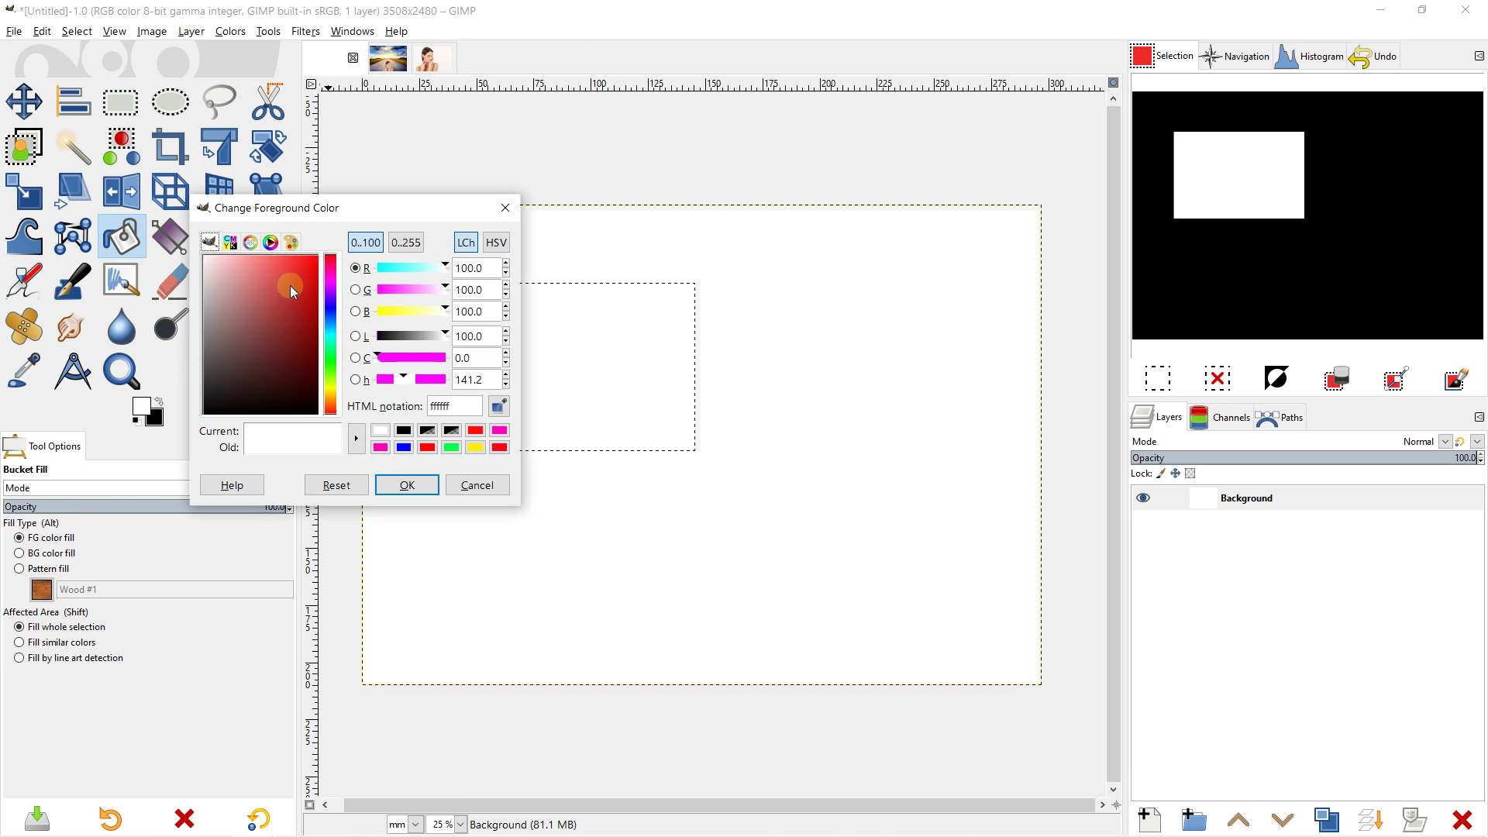
drag(290, 285, 317, 255)
click(407, 484)
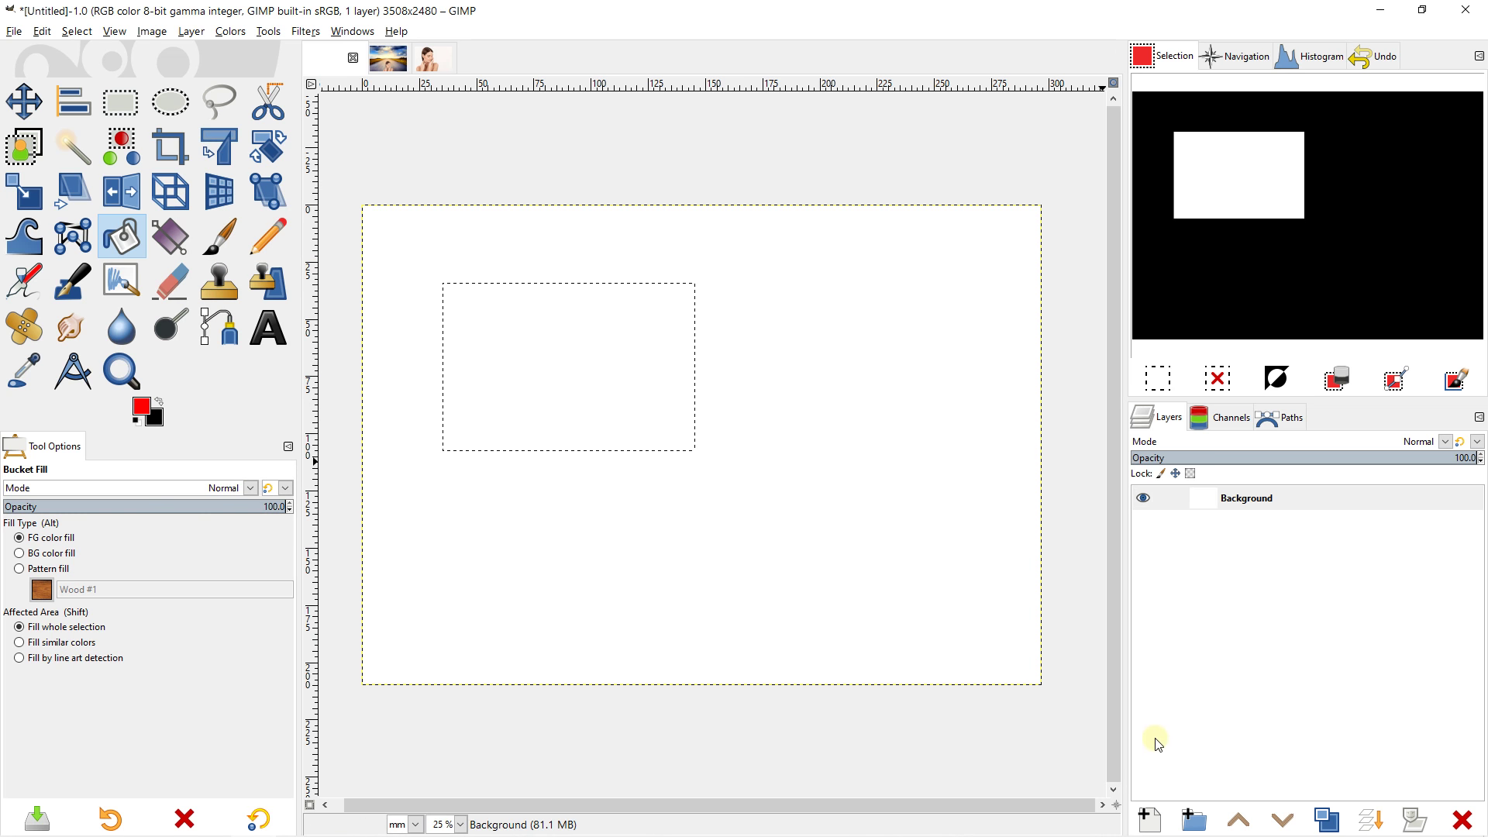
Fill the rectangle red on a new transparent layer and clear the selection.
click(1150, 819)
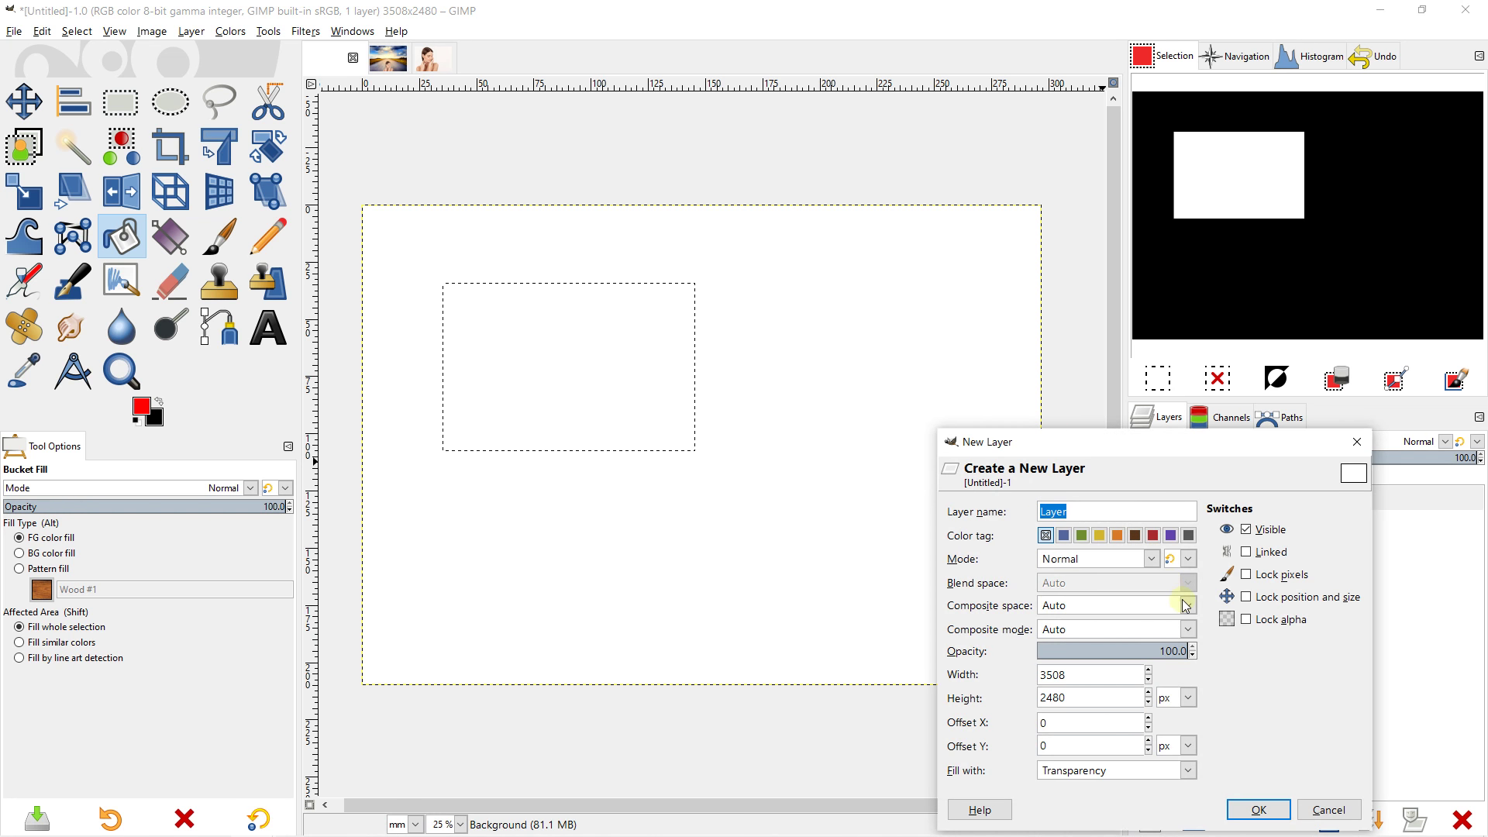
click(1256, 808)
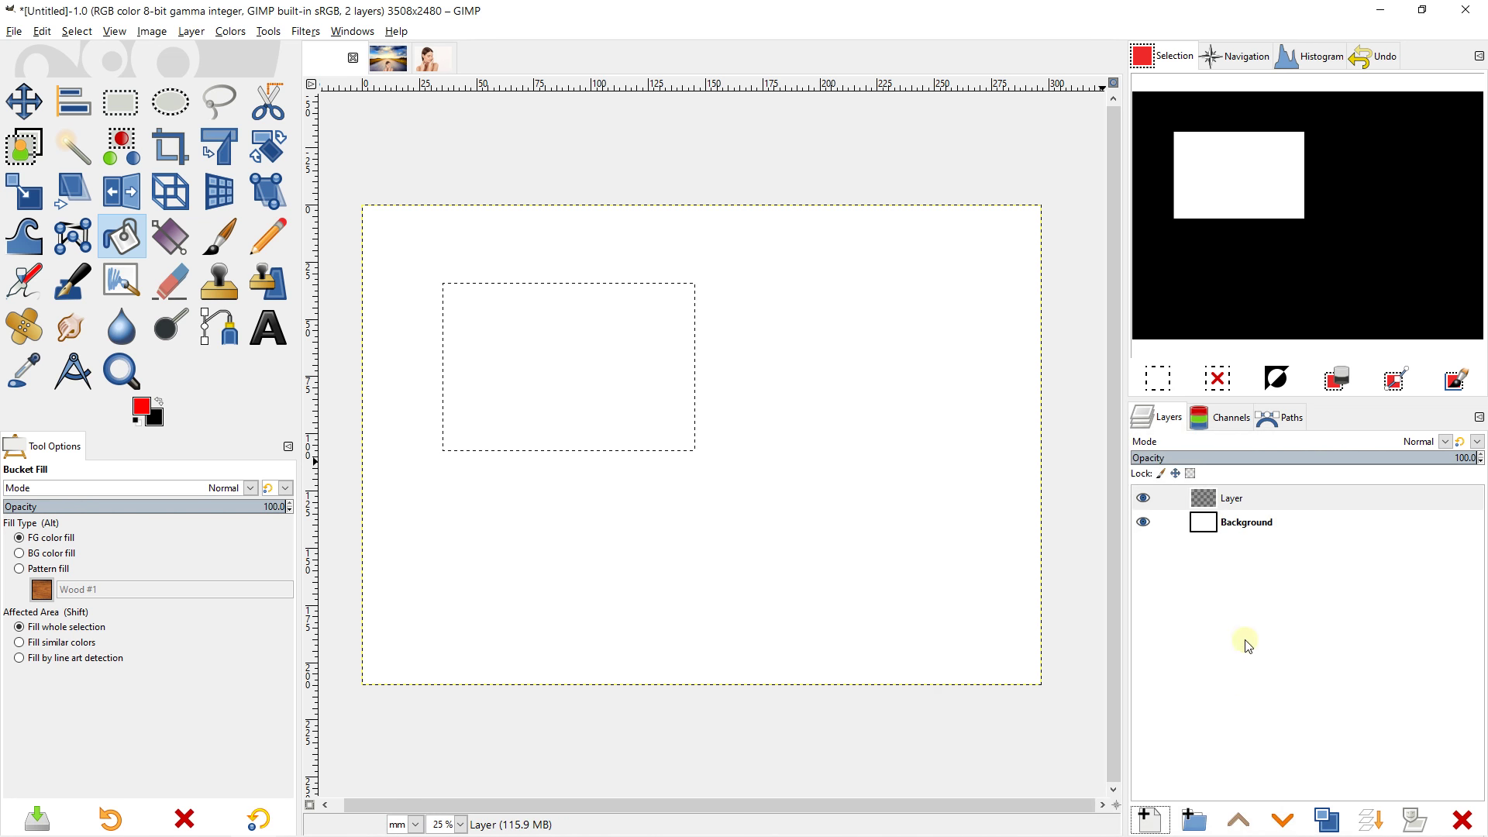
click(527, 350)
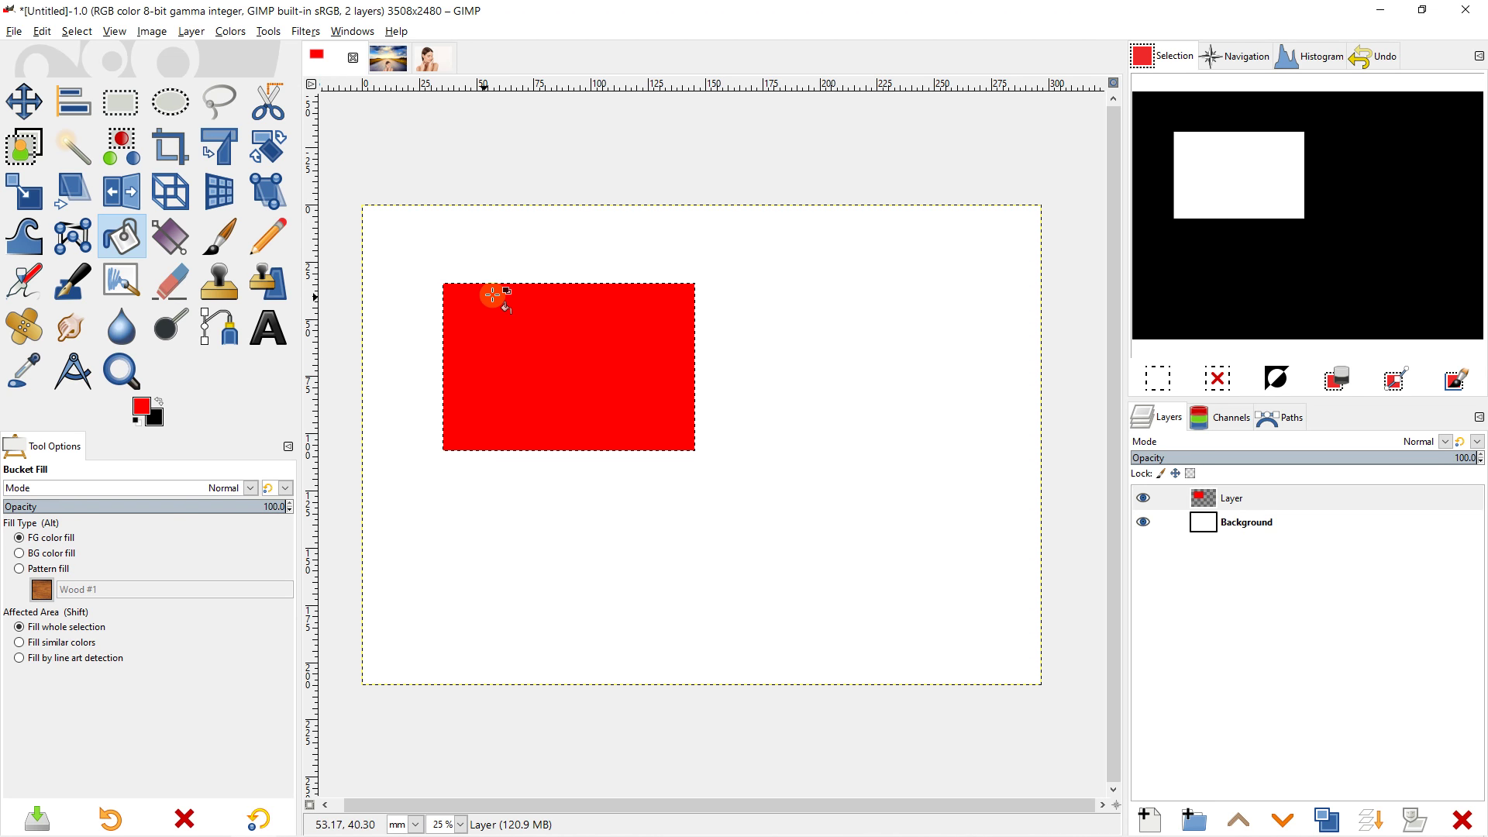
click(1218, 378)
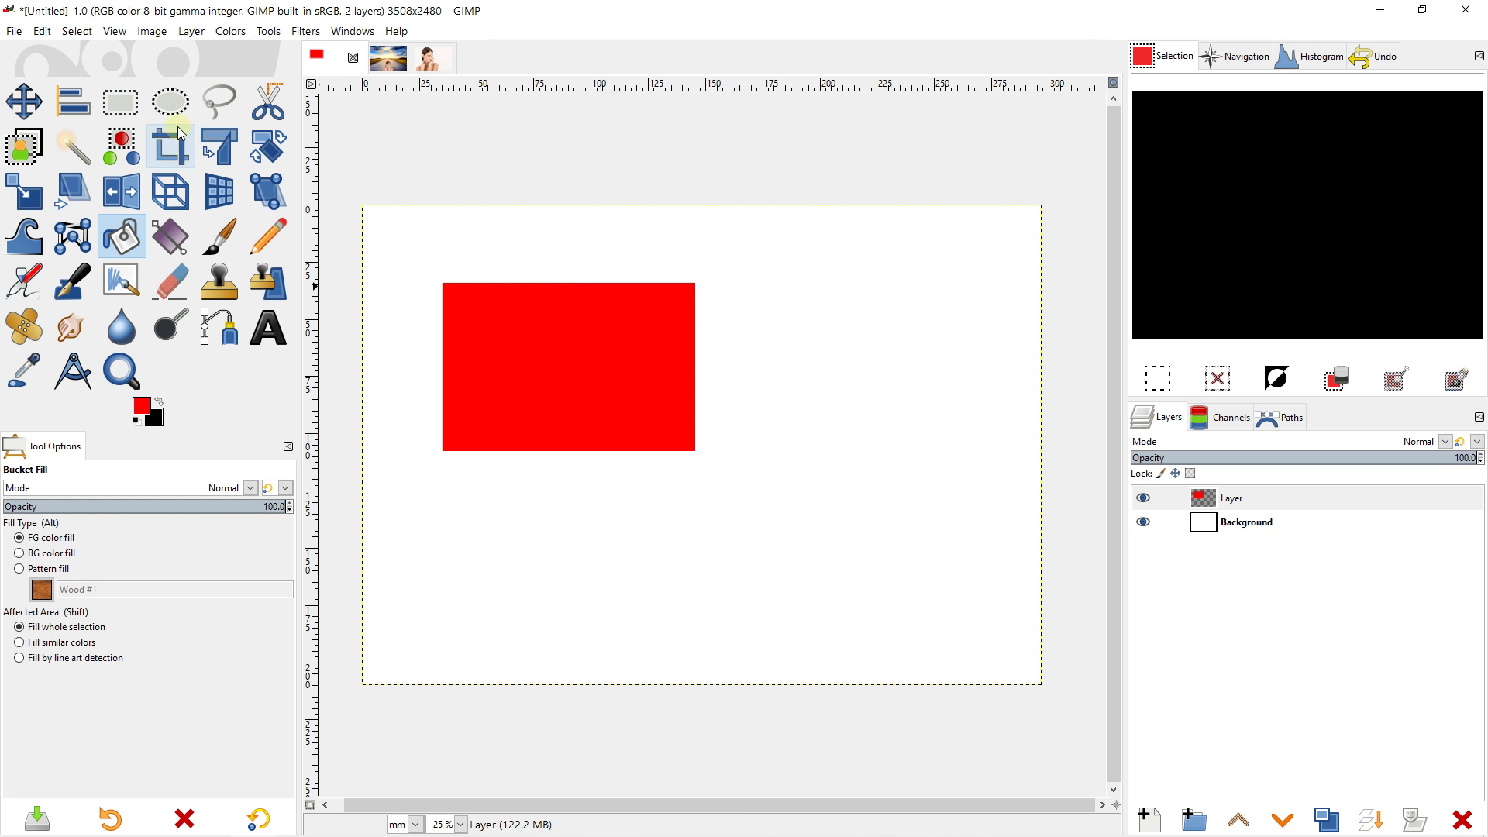
Draw a circular selection right of the rectangle on a new transparent layer.
click(170, 102)
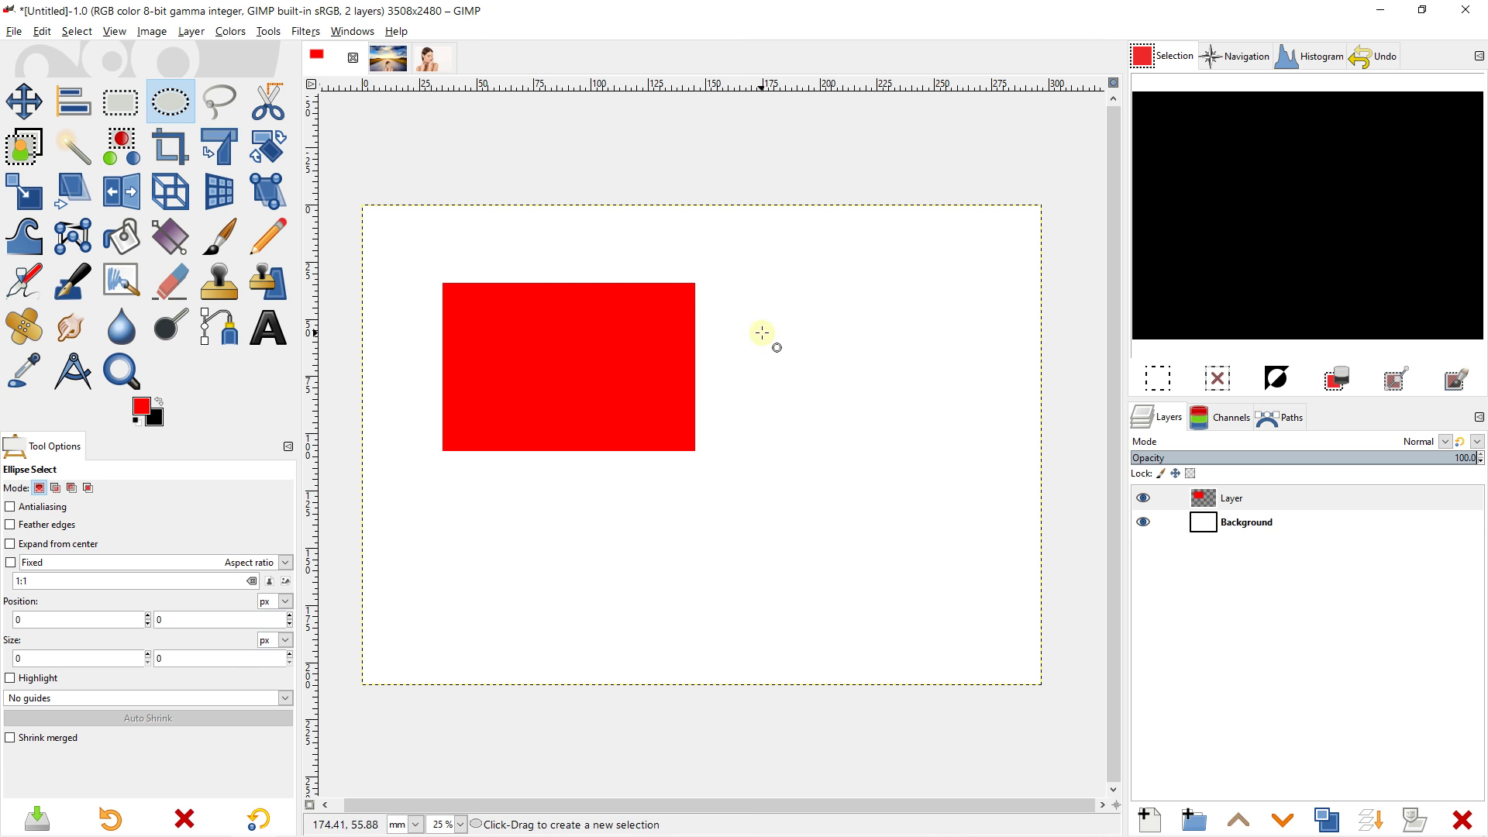
mouse_move(827, 291)
mouse_down()
mouse_move(930, 416)
mouse_move(922, 385)
mouse_up()
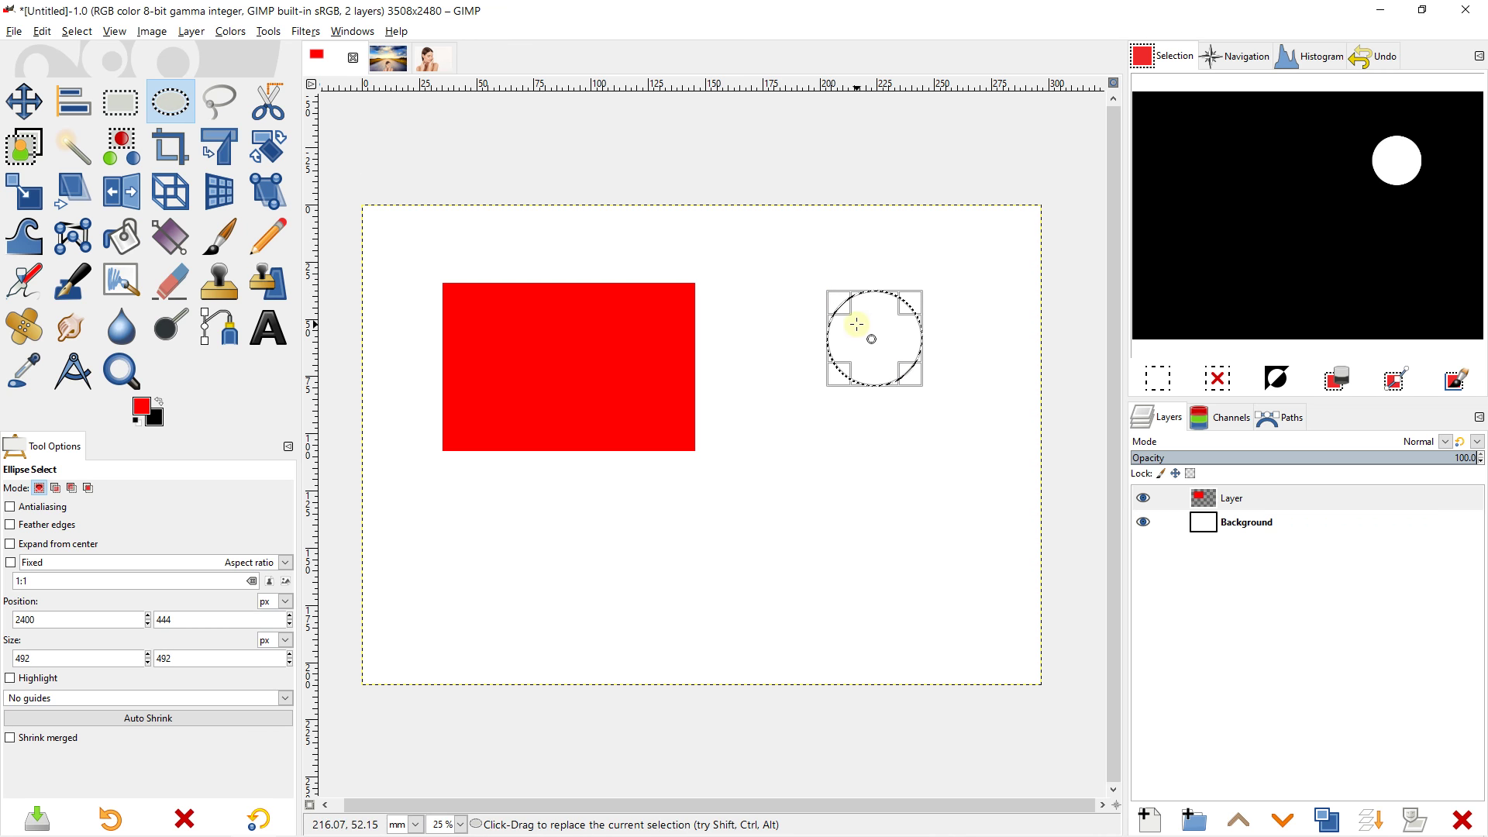
drag(855, 303, 805, 254)
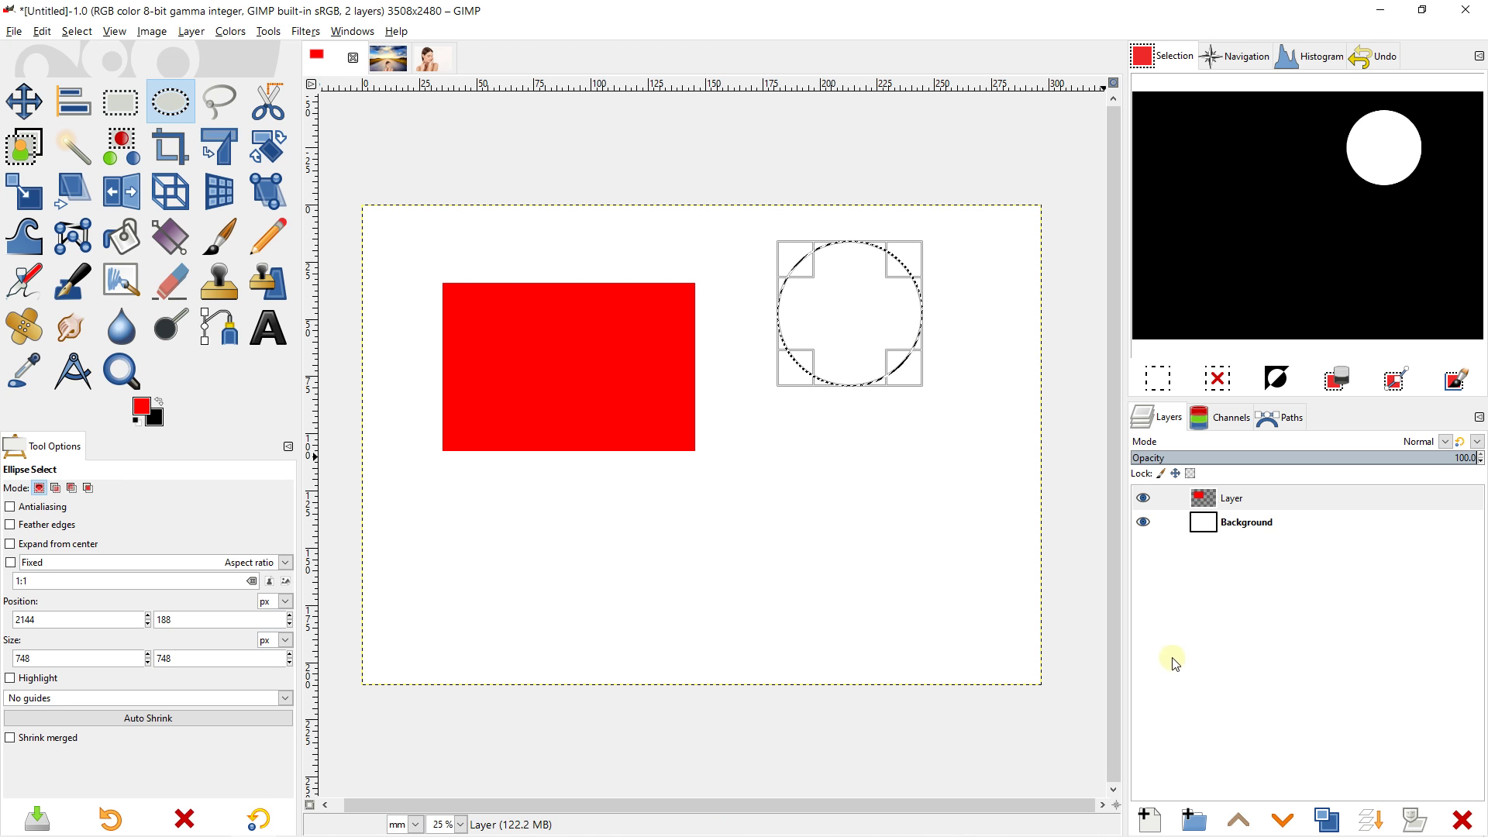
click(1150, 819)
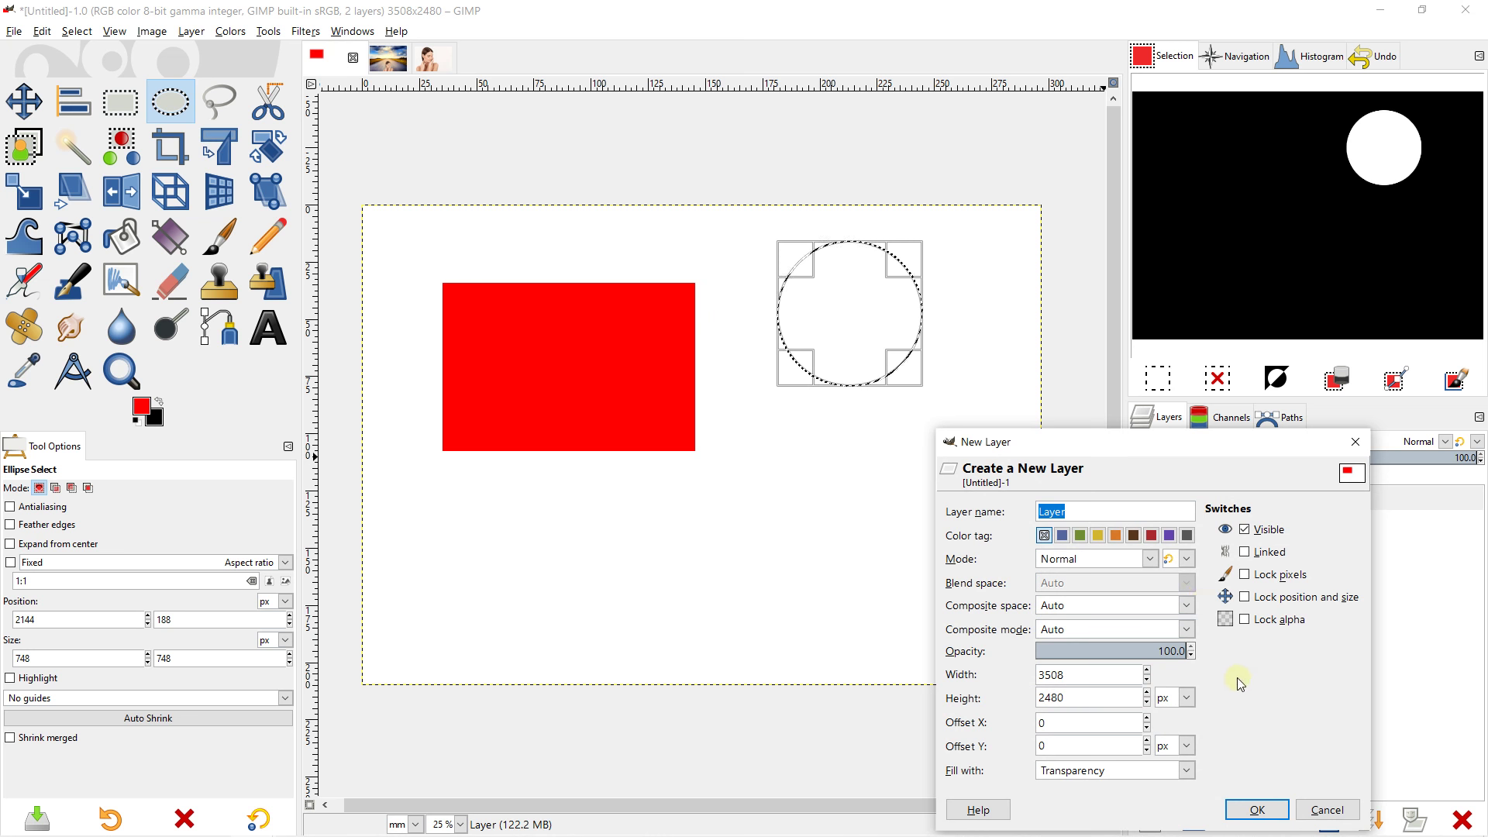
click(1250, 808)
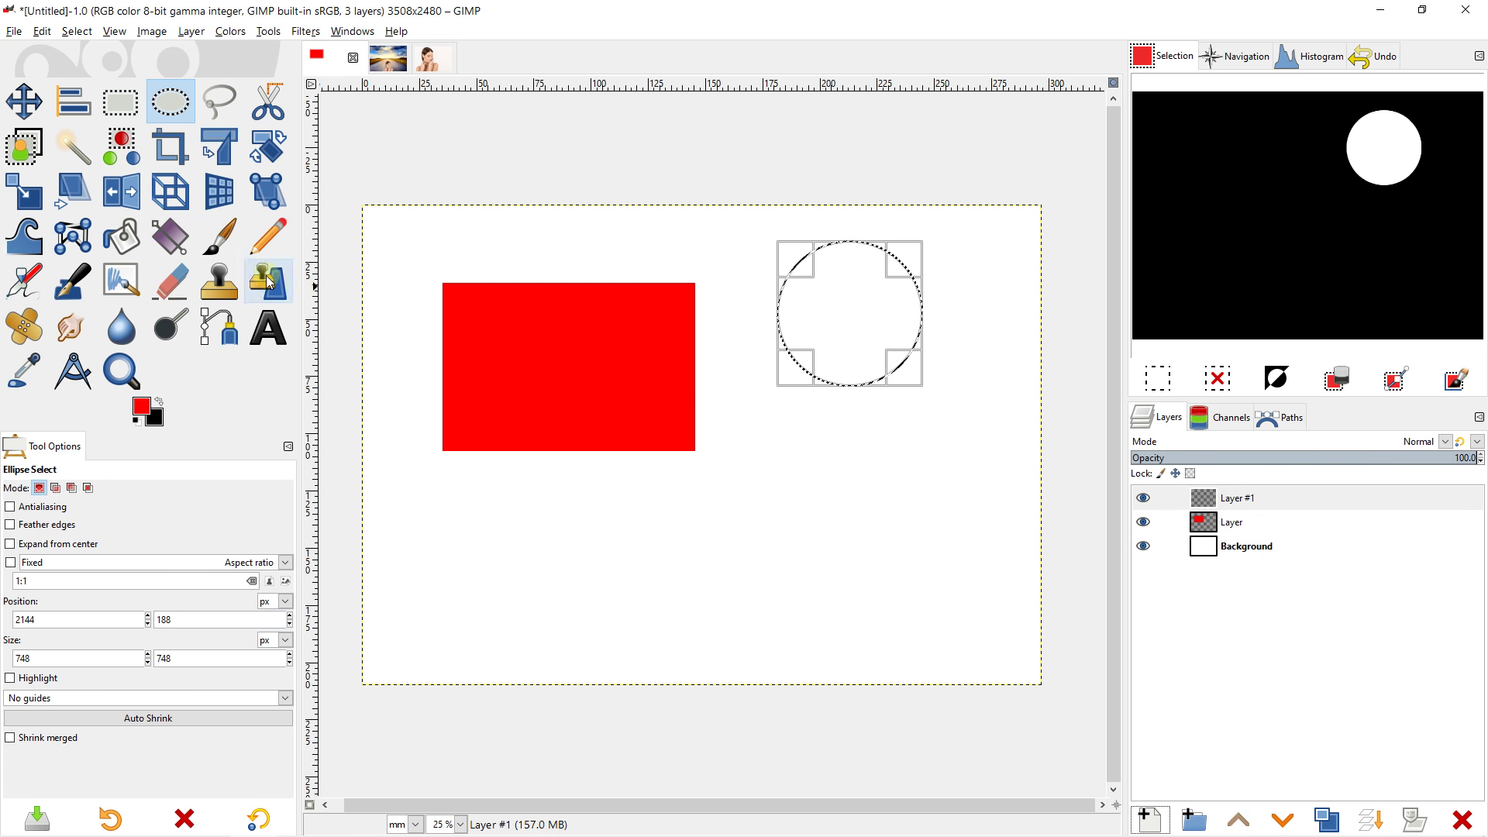
Fill the circle with blue and clear the selection.
click(133, 245)
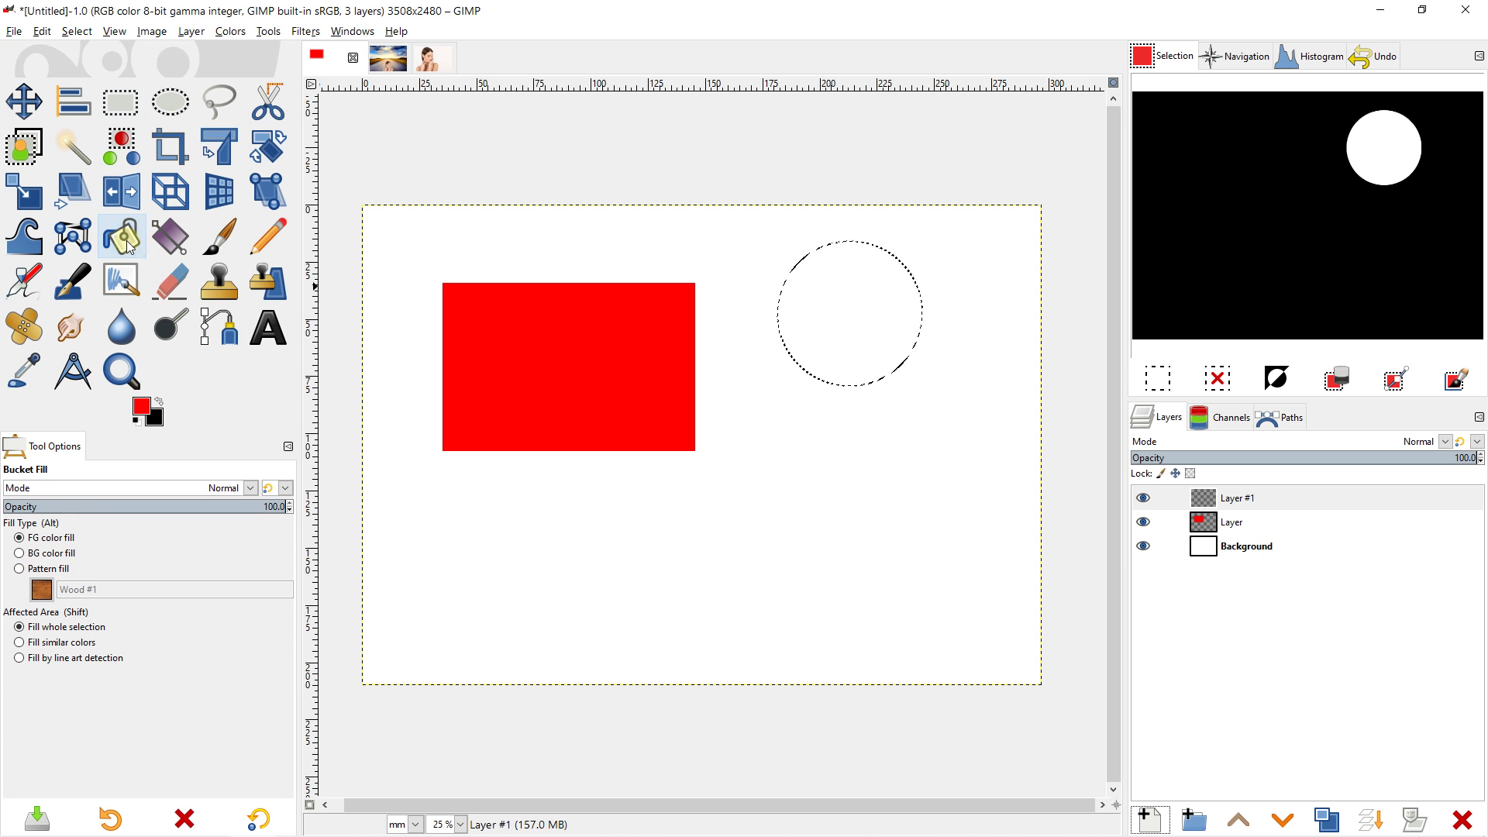
click(146, 408)
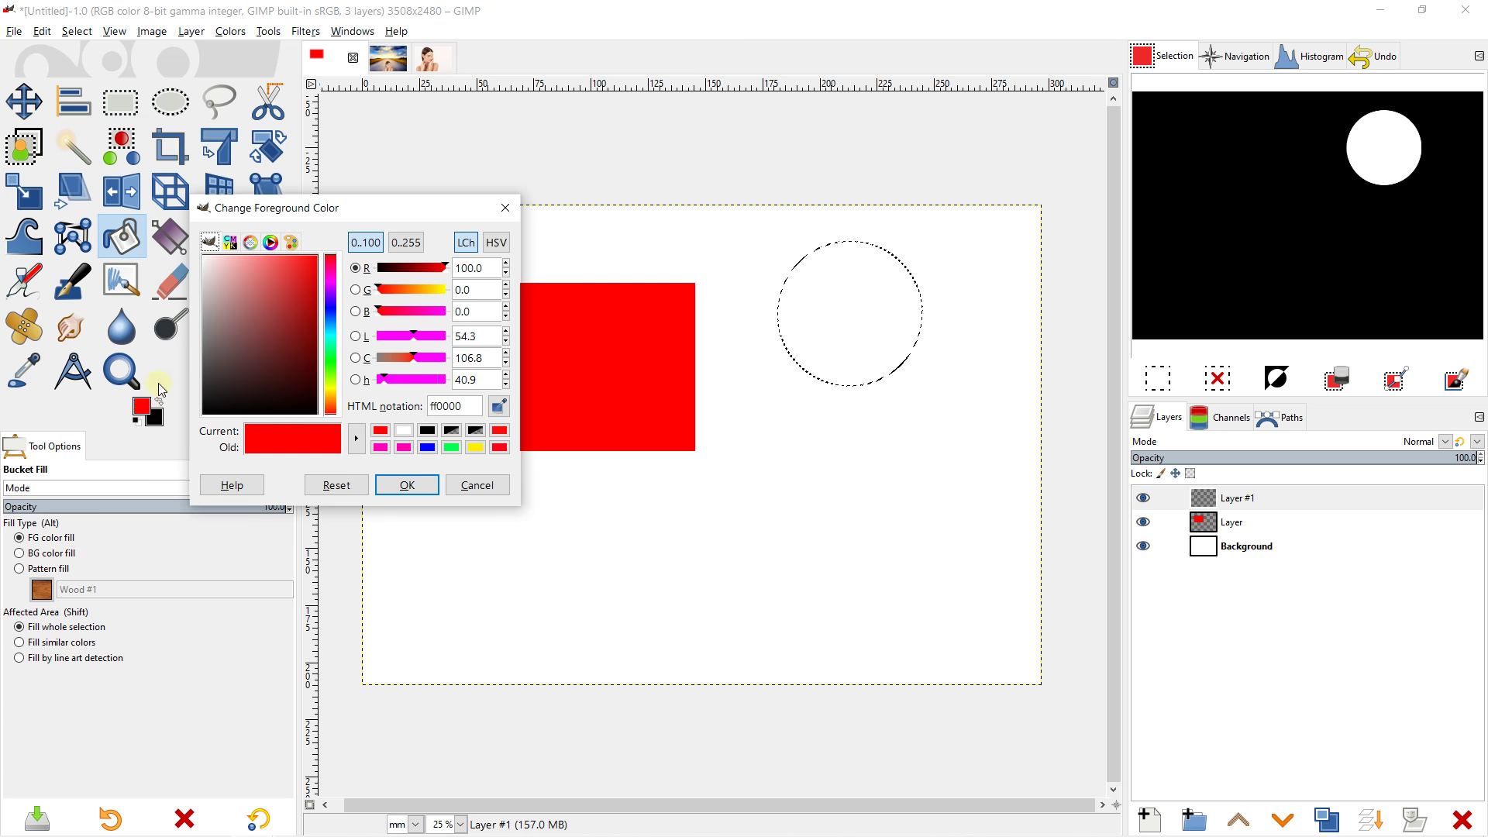
click(334, 311)
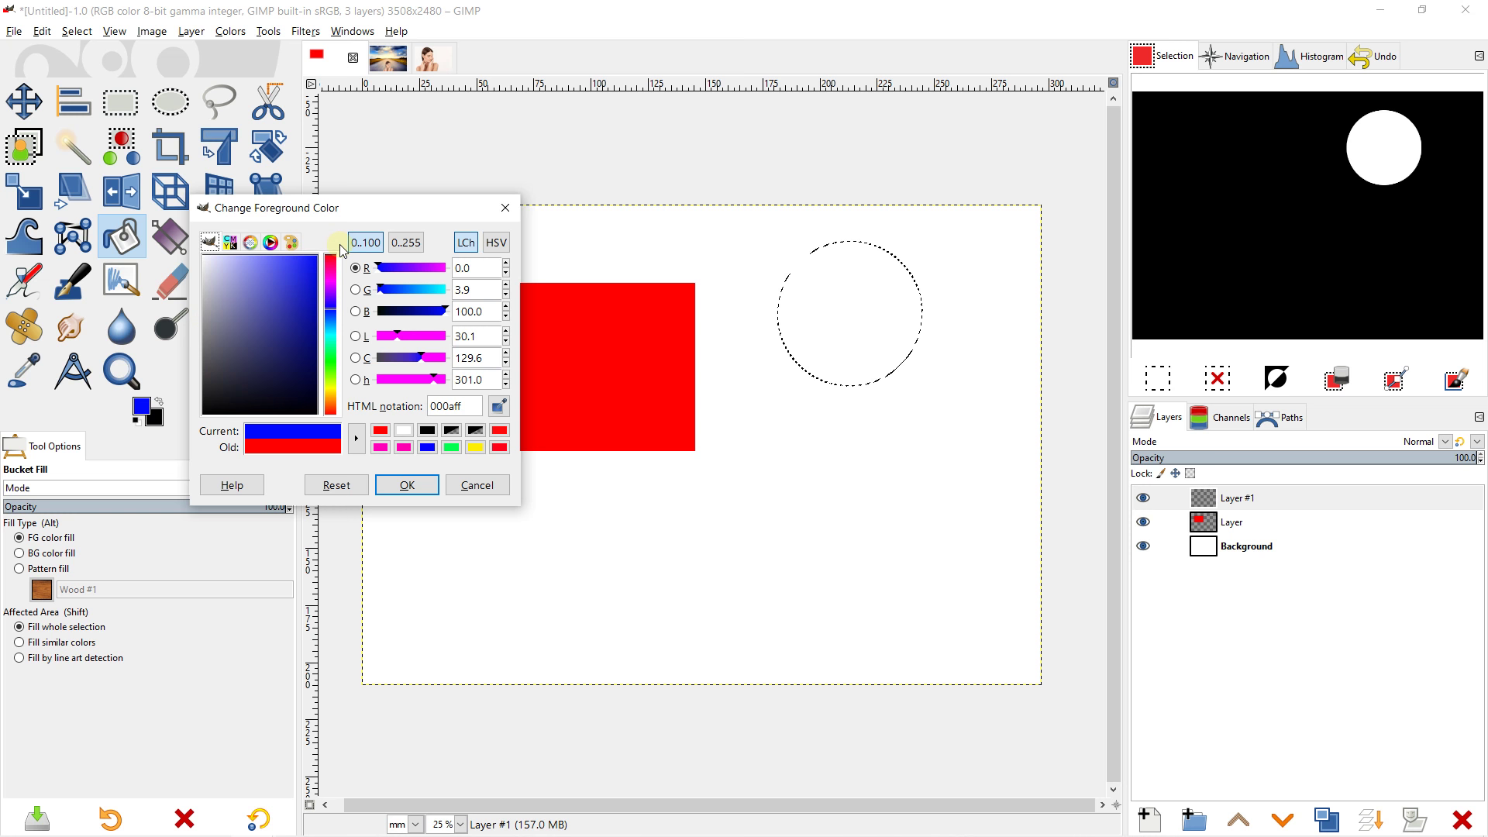
click(413, 495)
click(810, 330)
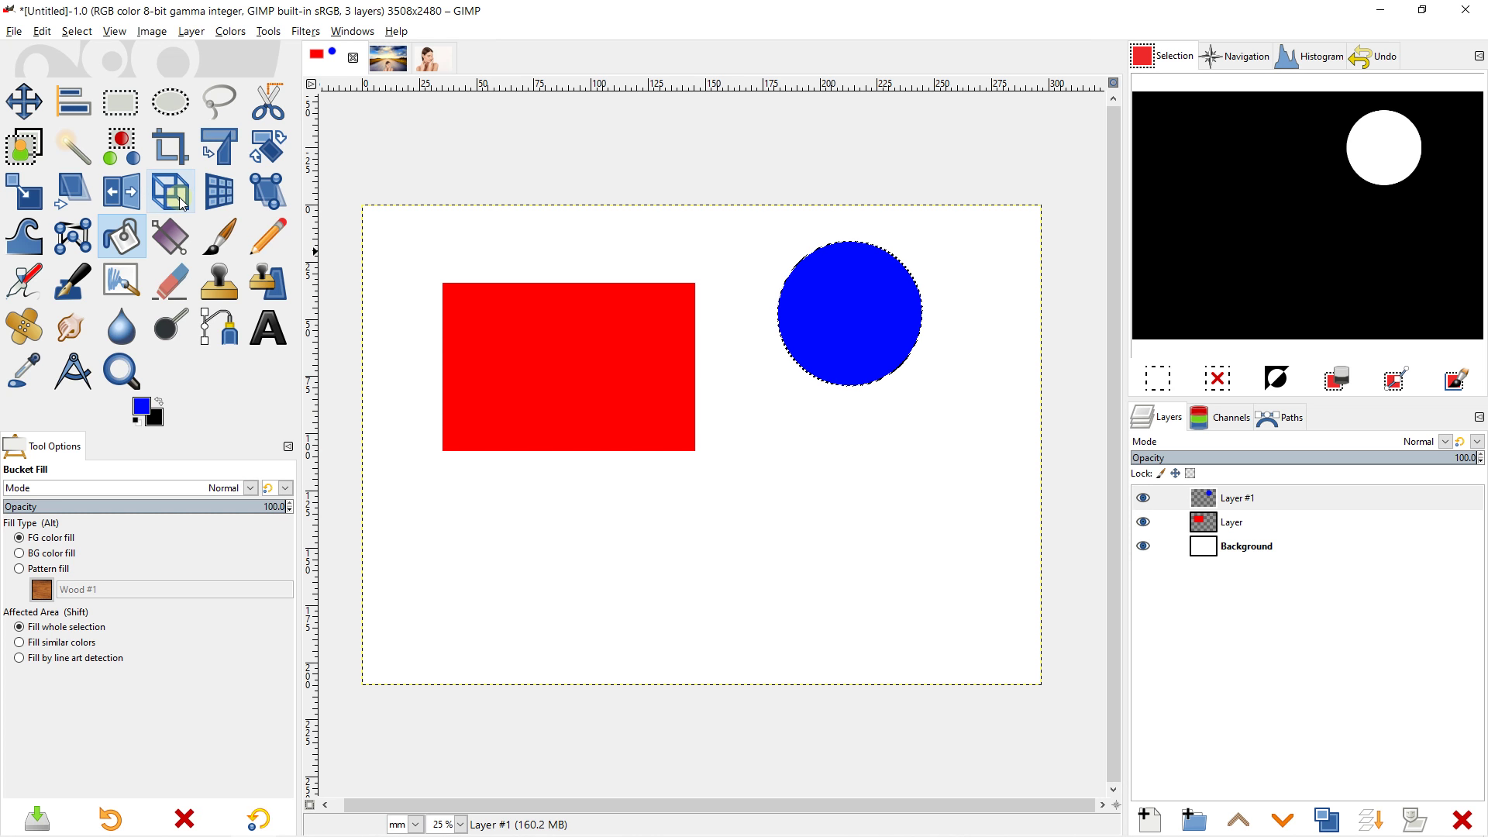
click(1218, 378)
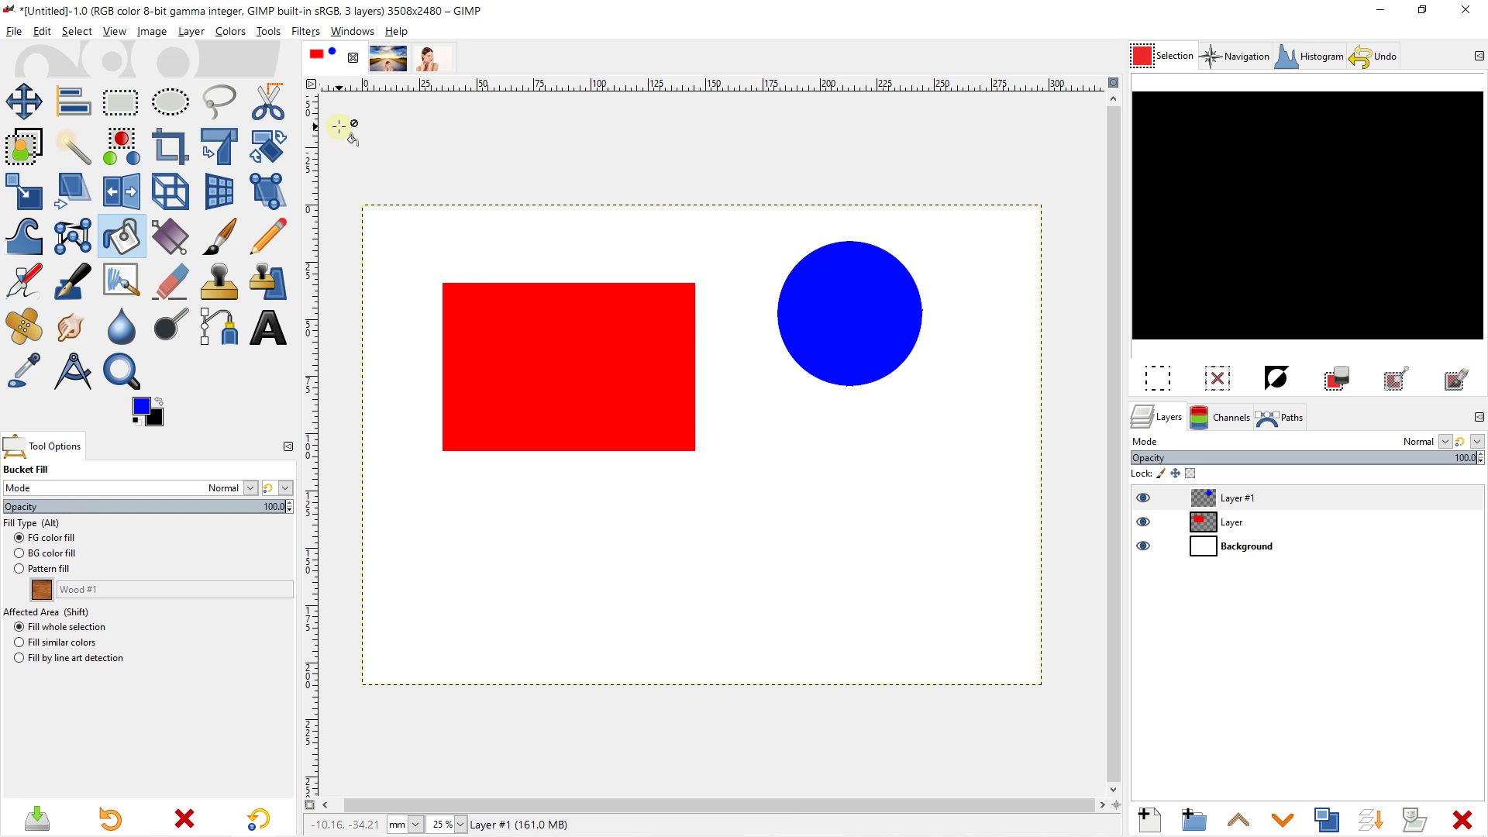
click(225, 245)
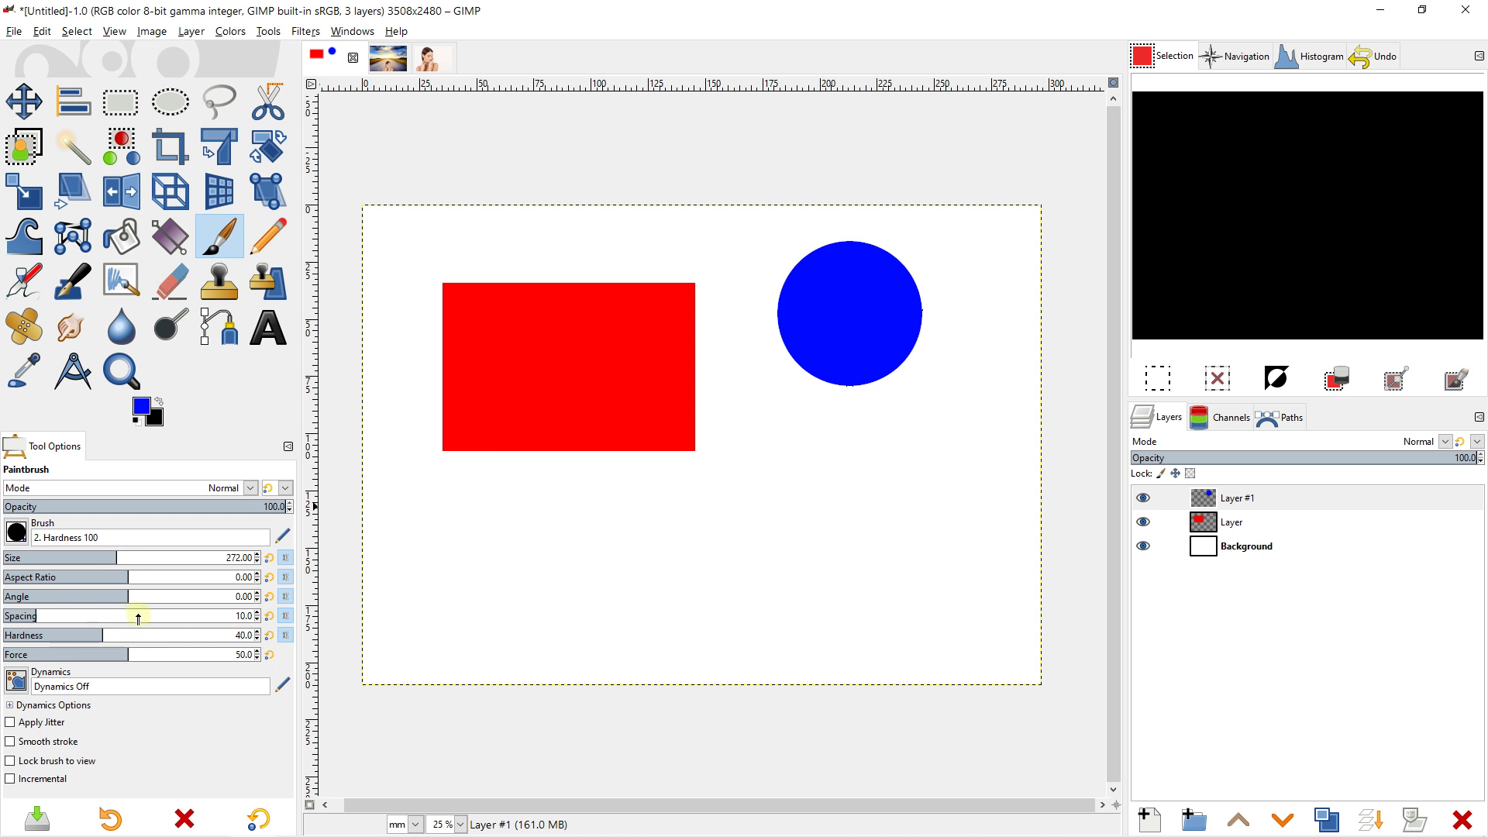
Paint a soft blue zigzag below the red rectangle, then deselect in Woman.jpg.
mouse_move(423, 598)
mouse_down()
mouse_move(687, 564)
mouse_move(791, 518)
mouse_up()
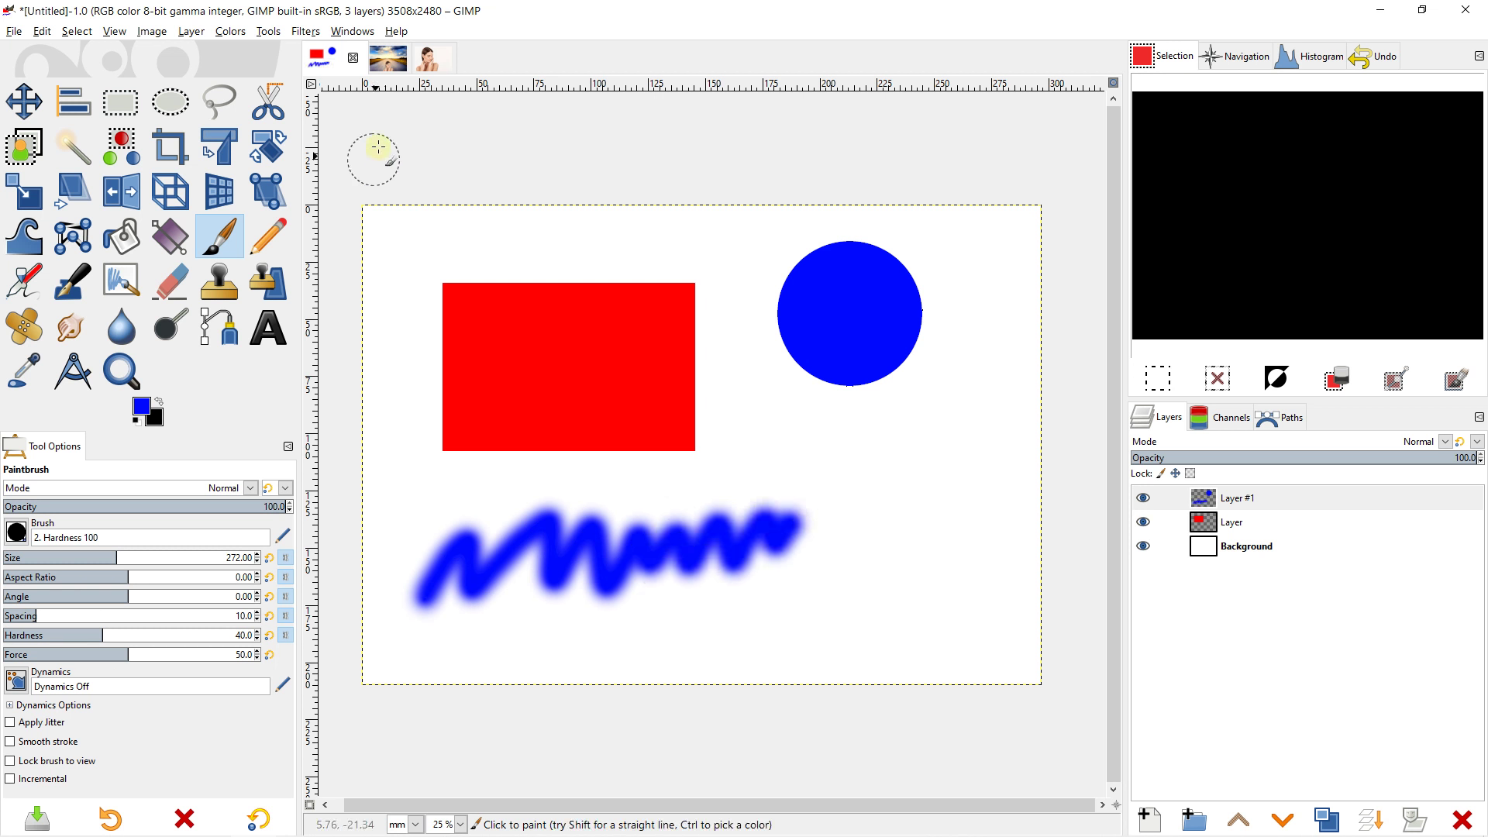
click(389, 59)
click(426, 62)
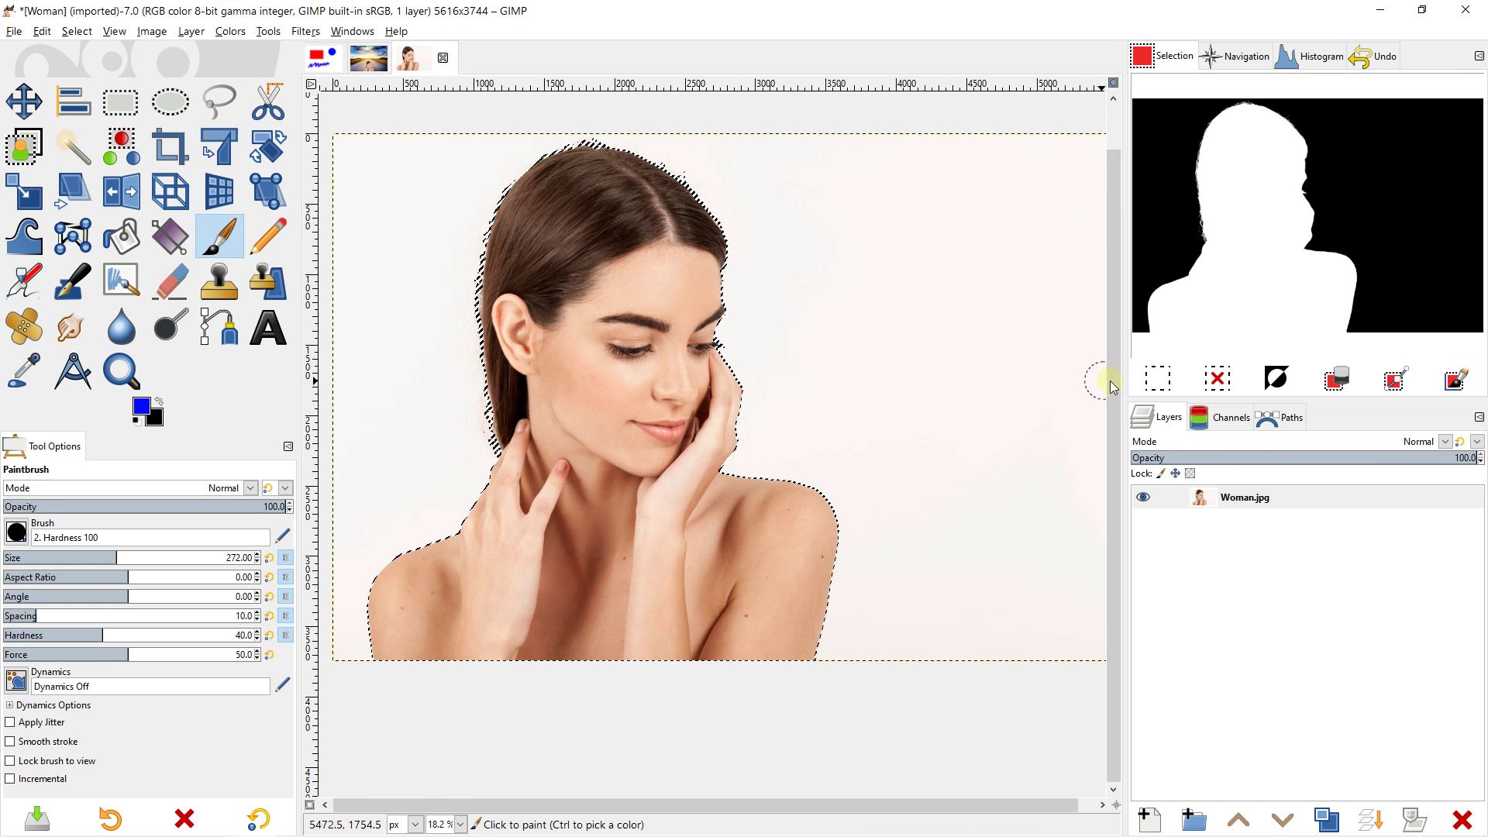
click(1217, 377)
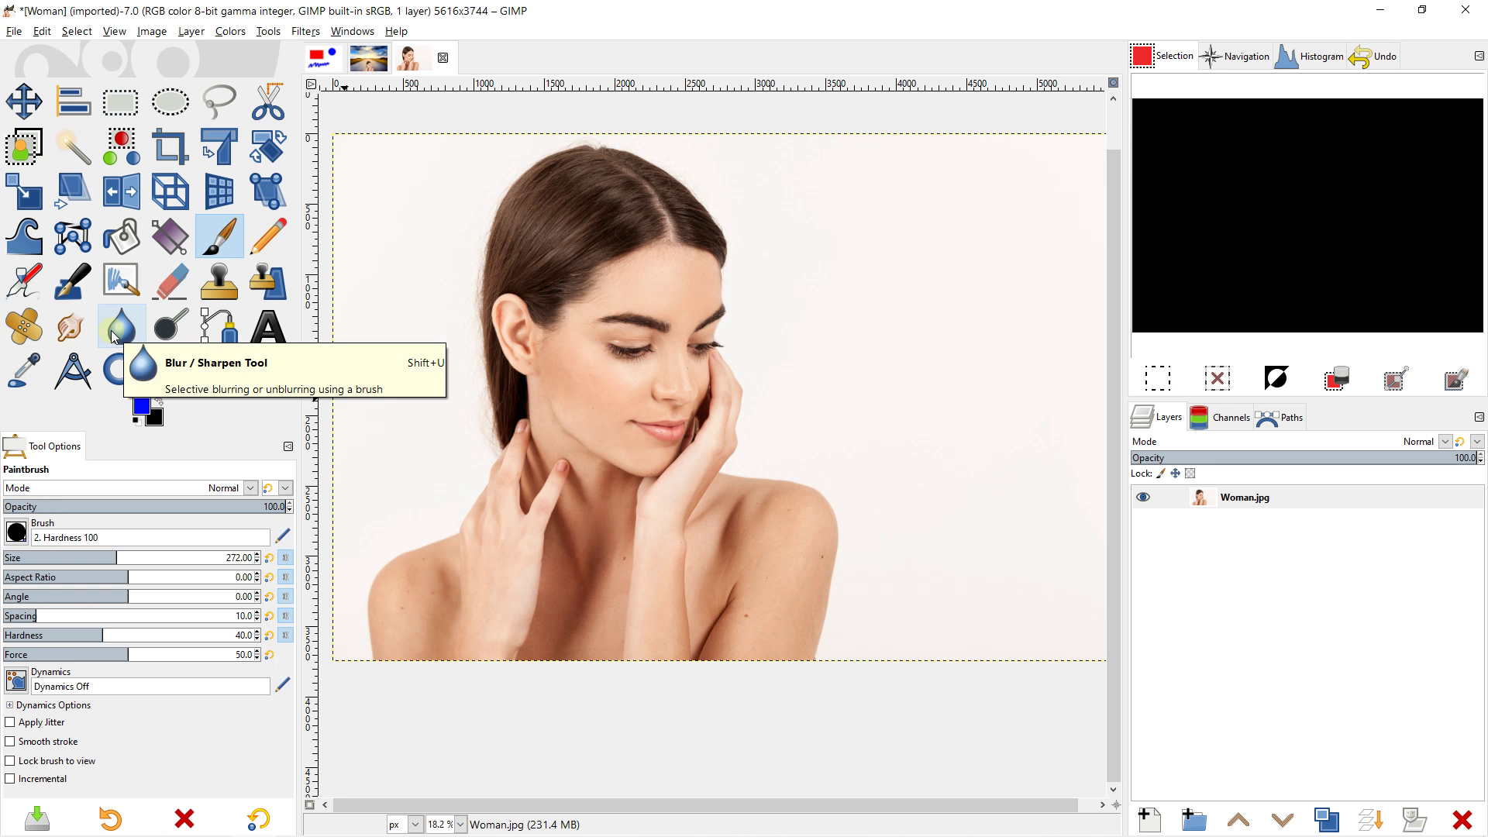
Shrink the Healing brush to 78 and heal the dark mole near the hairline.
click(24, 329)
ctrl+scroll(527, 349, up, 3)
ctrl+scroll(598, 366, up, 2)
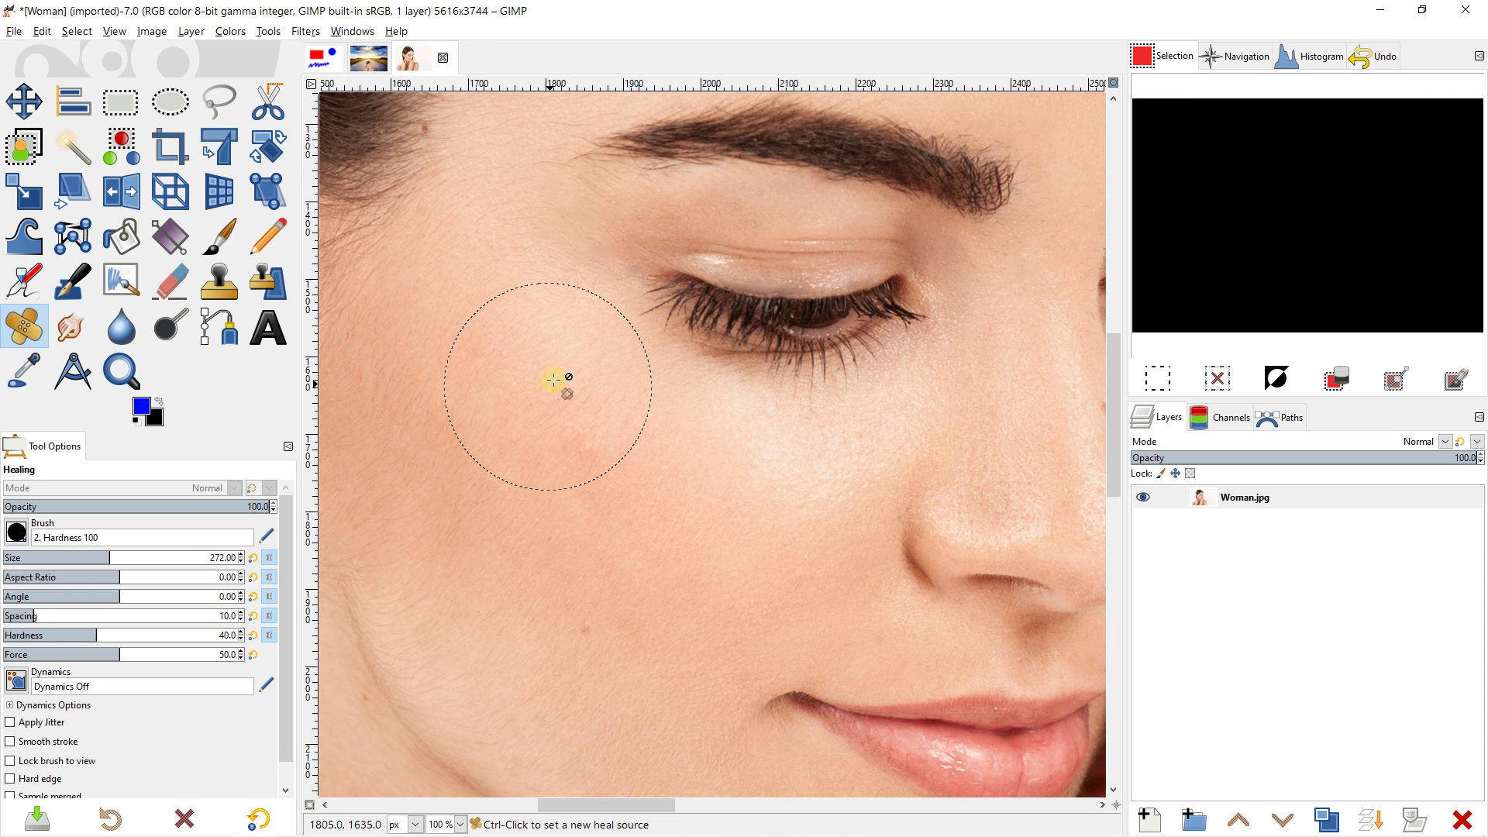
ctrl+scroll(508, 422, down, 1)
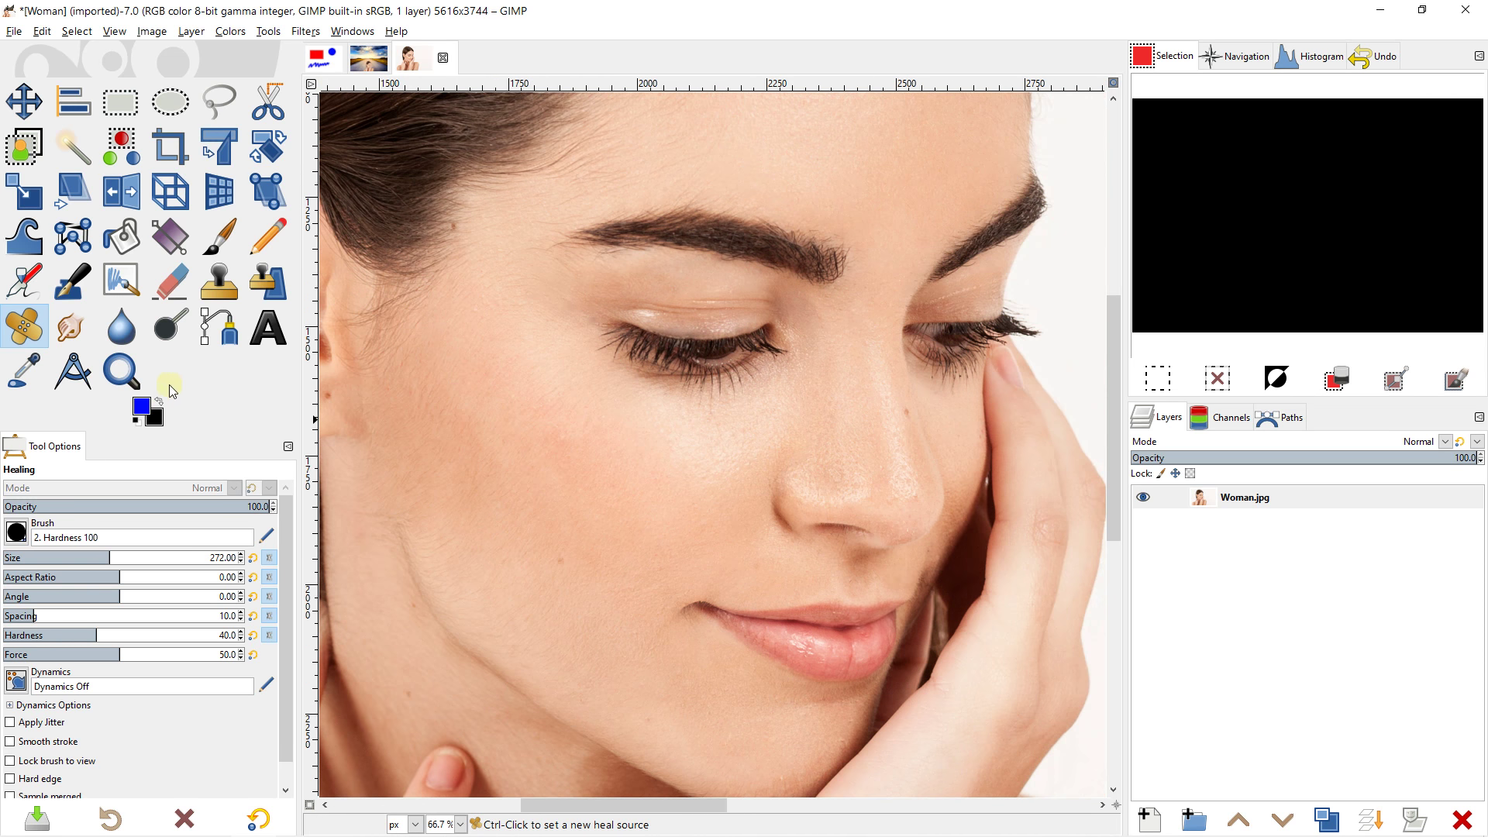
drag(108, 559, 51, 559)
ctrl+click(575, 523)
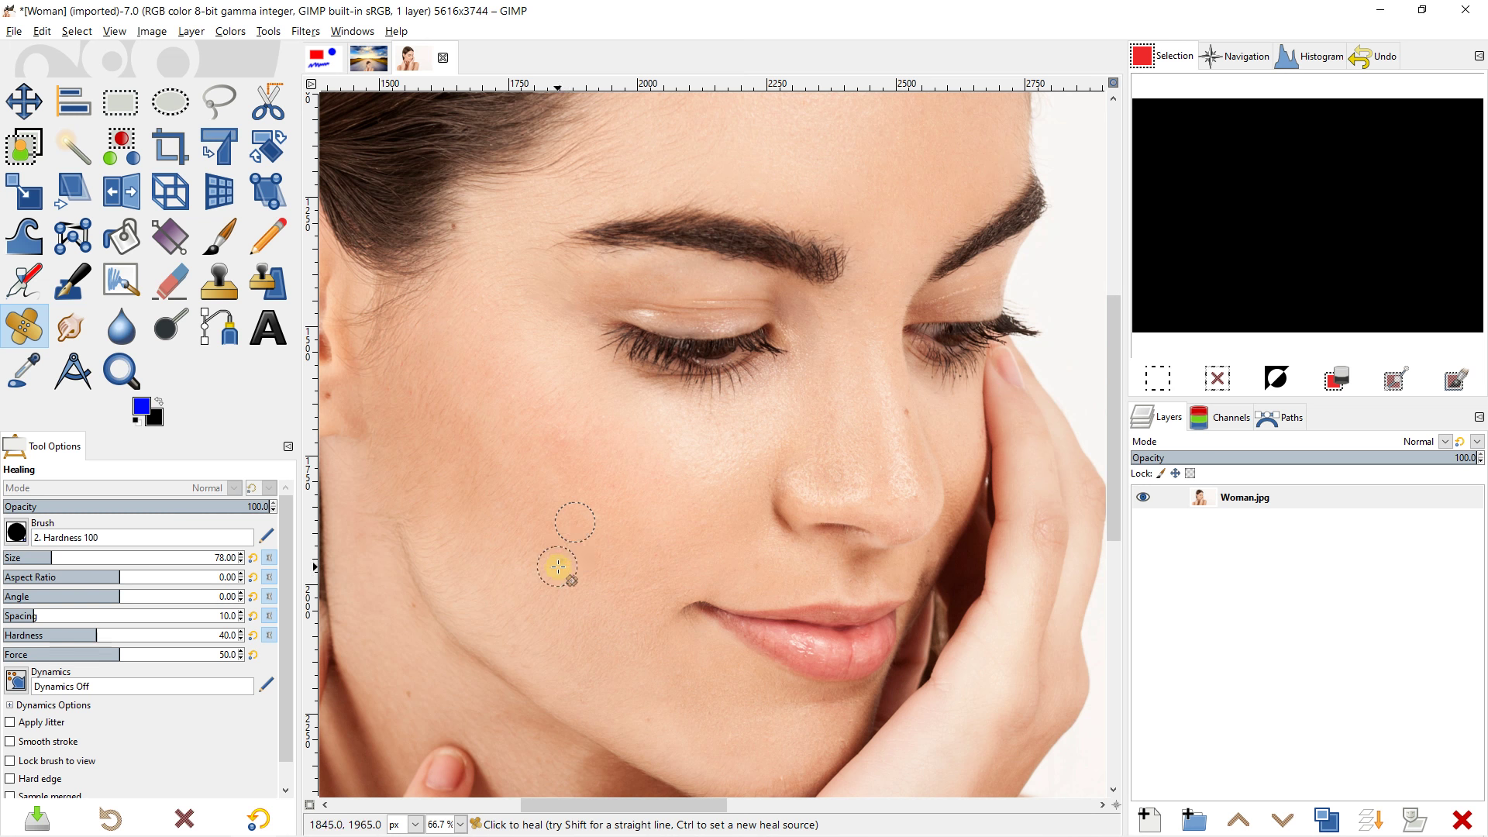
scroll(465, 386, up, 1)
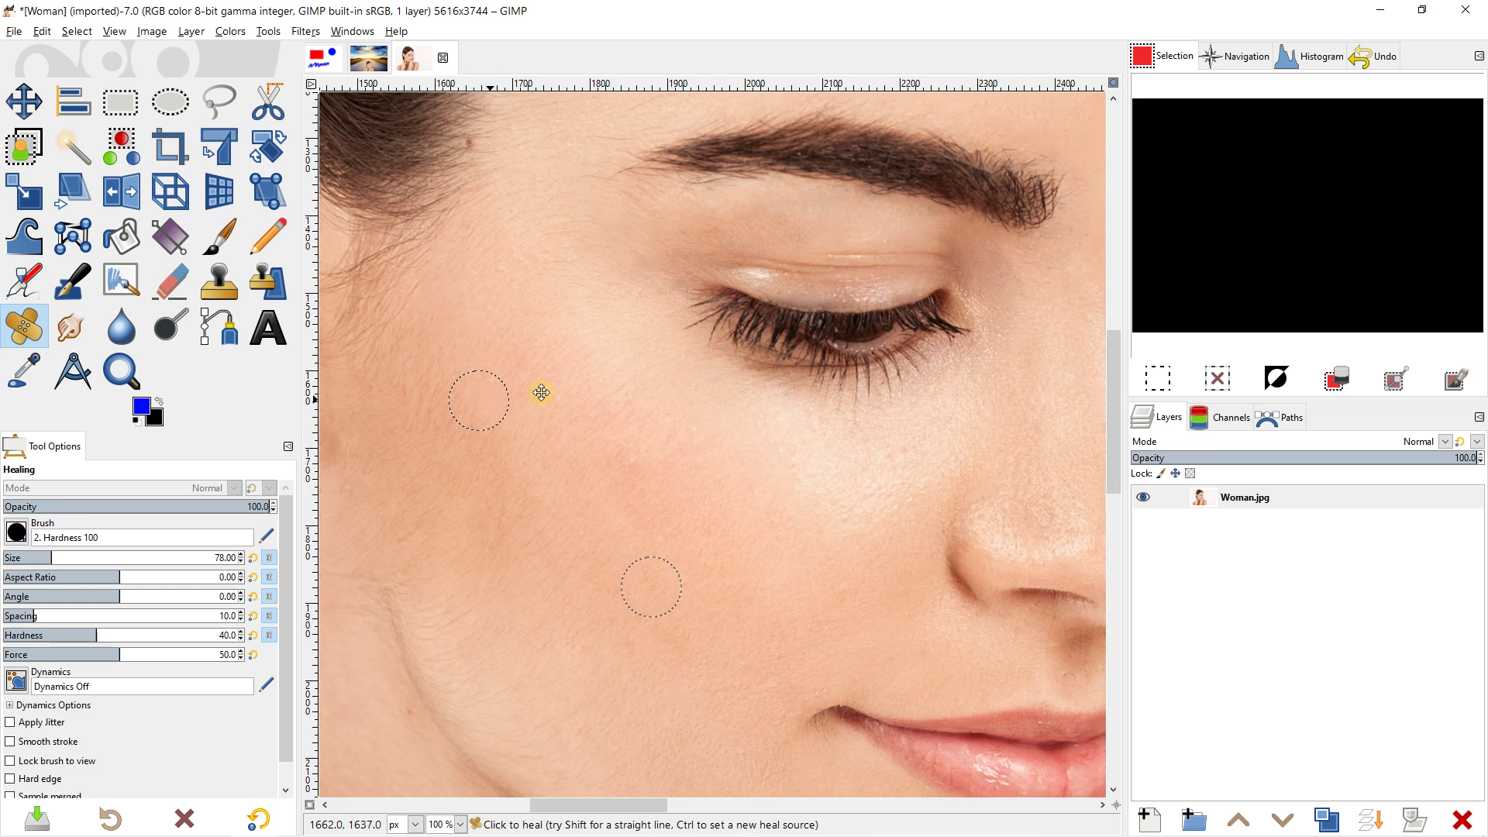
scroll(475, 396, left, 5)
ctrl+click(590, 340)
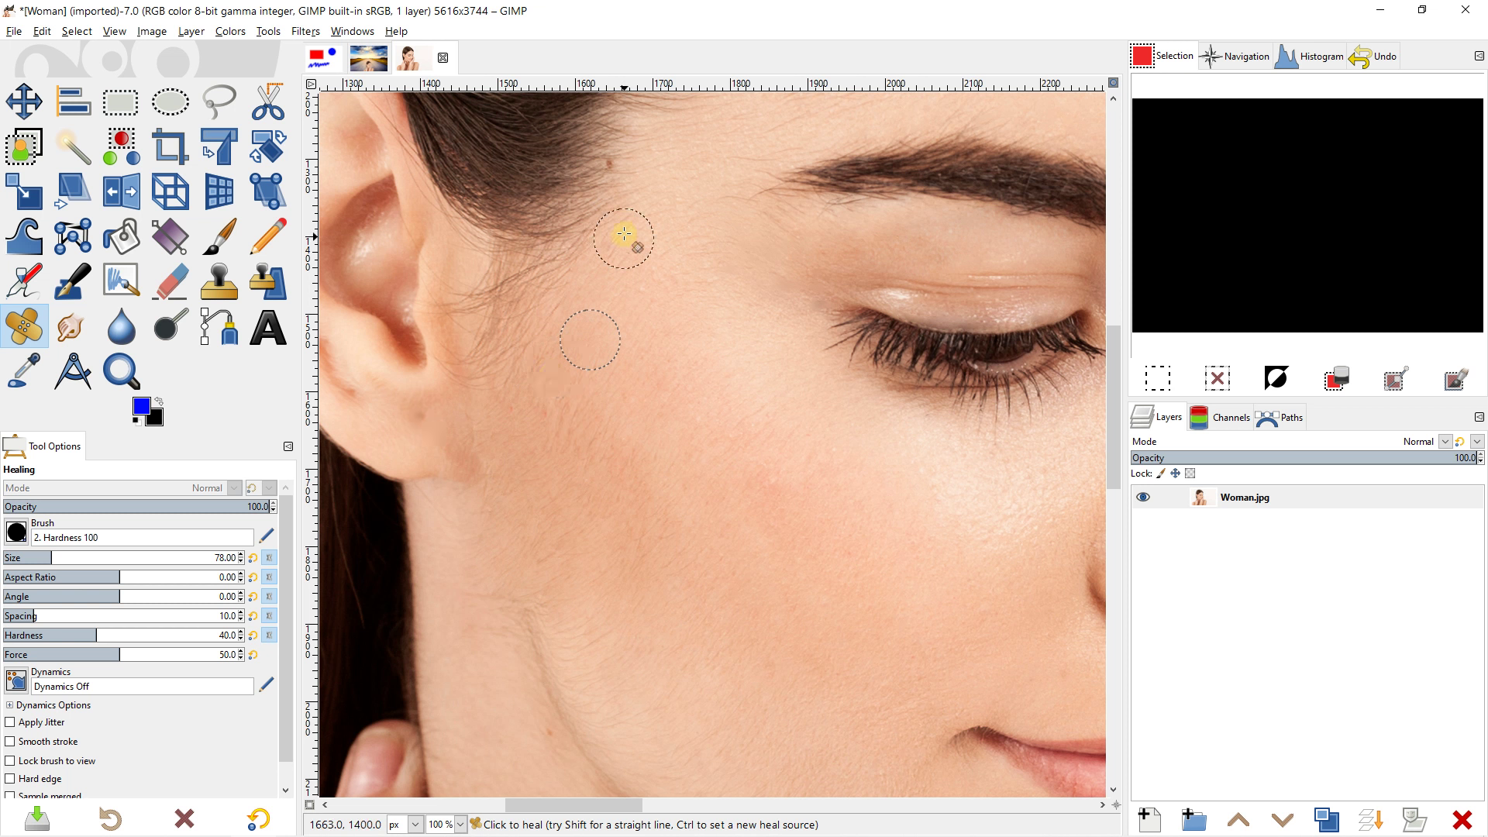
click(611, 165)
Heal the red nose blemish from clean nose skin and recentre the full portrait.
scroll(673, 345, down, 2)
scroll(548, 398, right, 3)
scroll(857, 392, right, 1)
scroll(684, 482, right, 4)
scroll(685, 481, up, 2)
scroll(684, 485, up, 1)
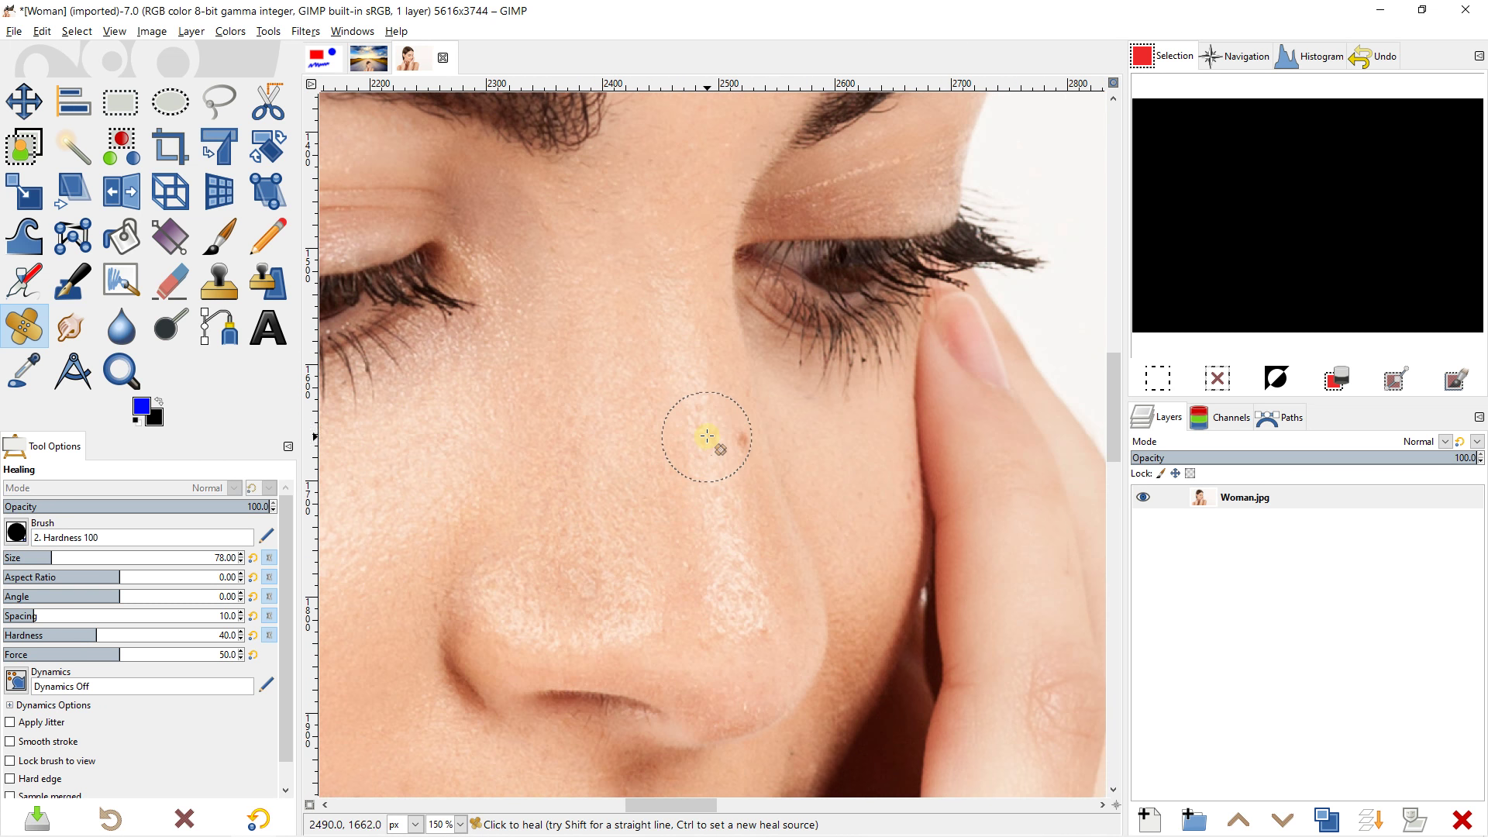
ctrl+click(645, 476)
click(744, 448)
scroll(686, 428, down, 2)
scroll(689, 426, down, 3)
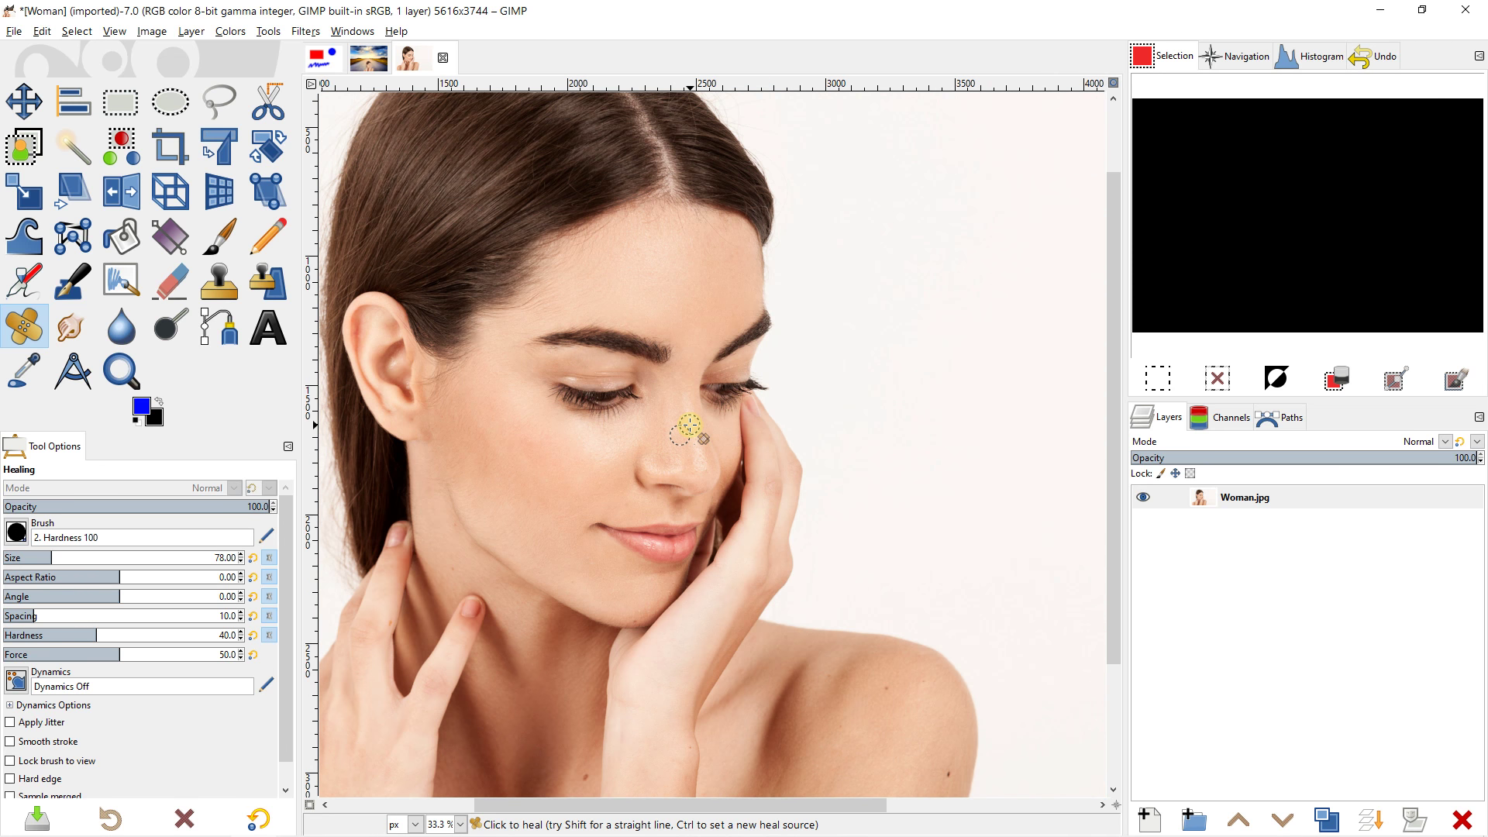
scroll(689, 425, down, 1)
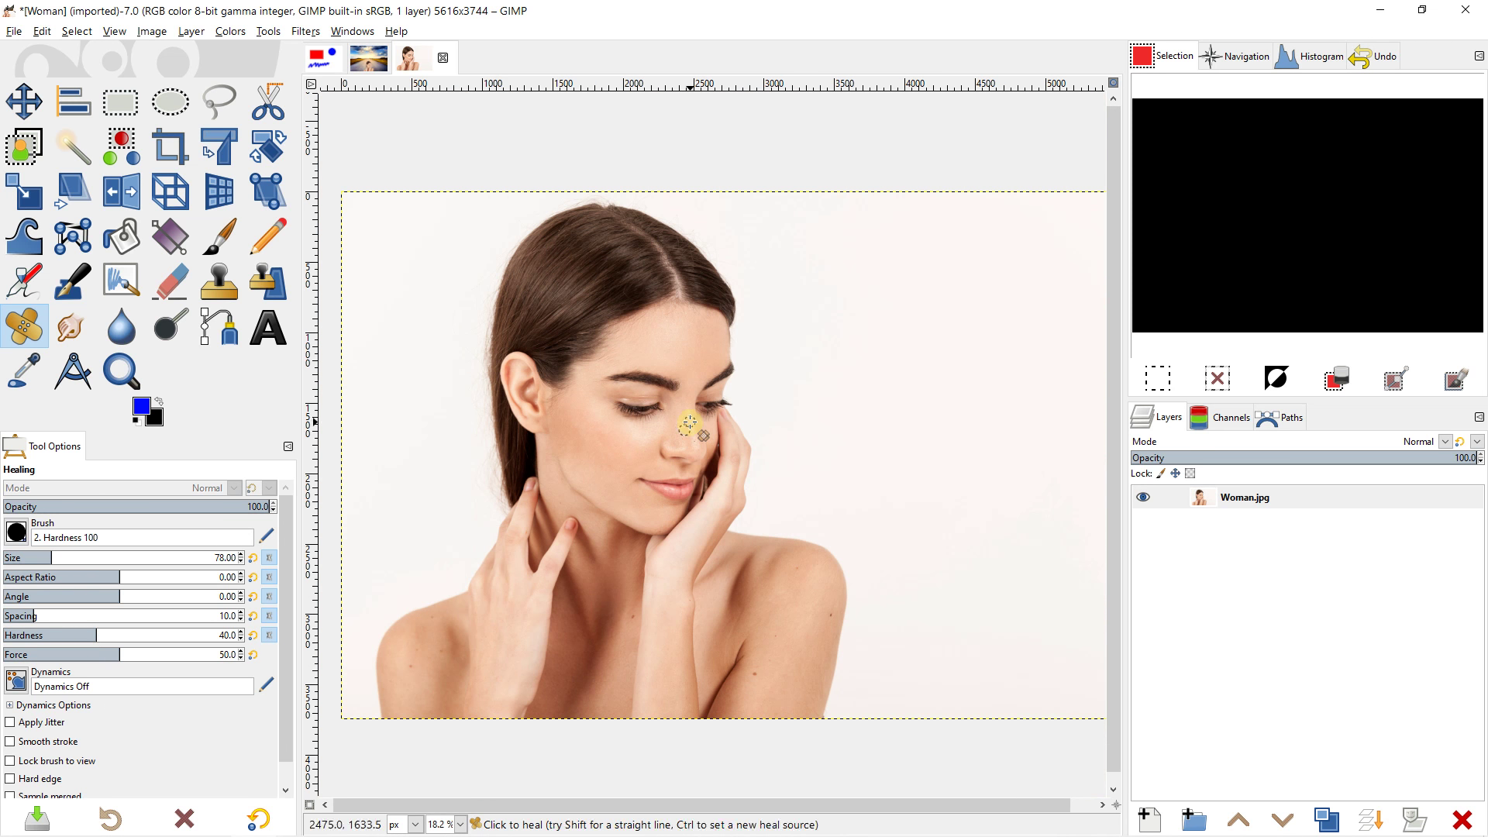
scroll(689, 424, down, 1)
scroll(681, 380, down, 1)
drag(681, 377, 662, 364)
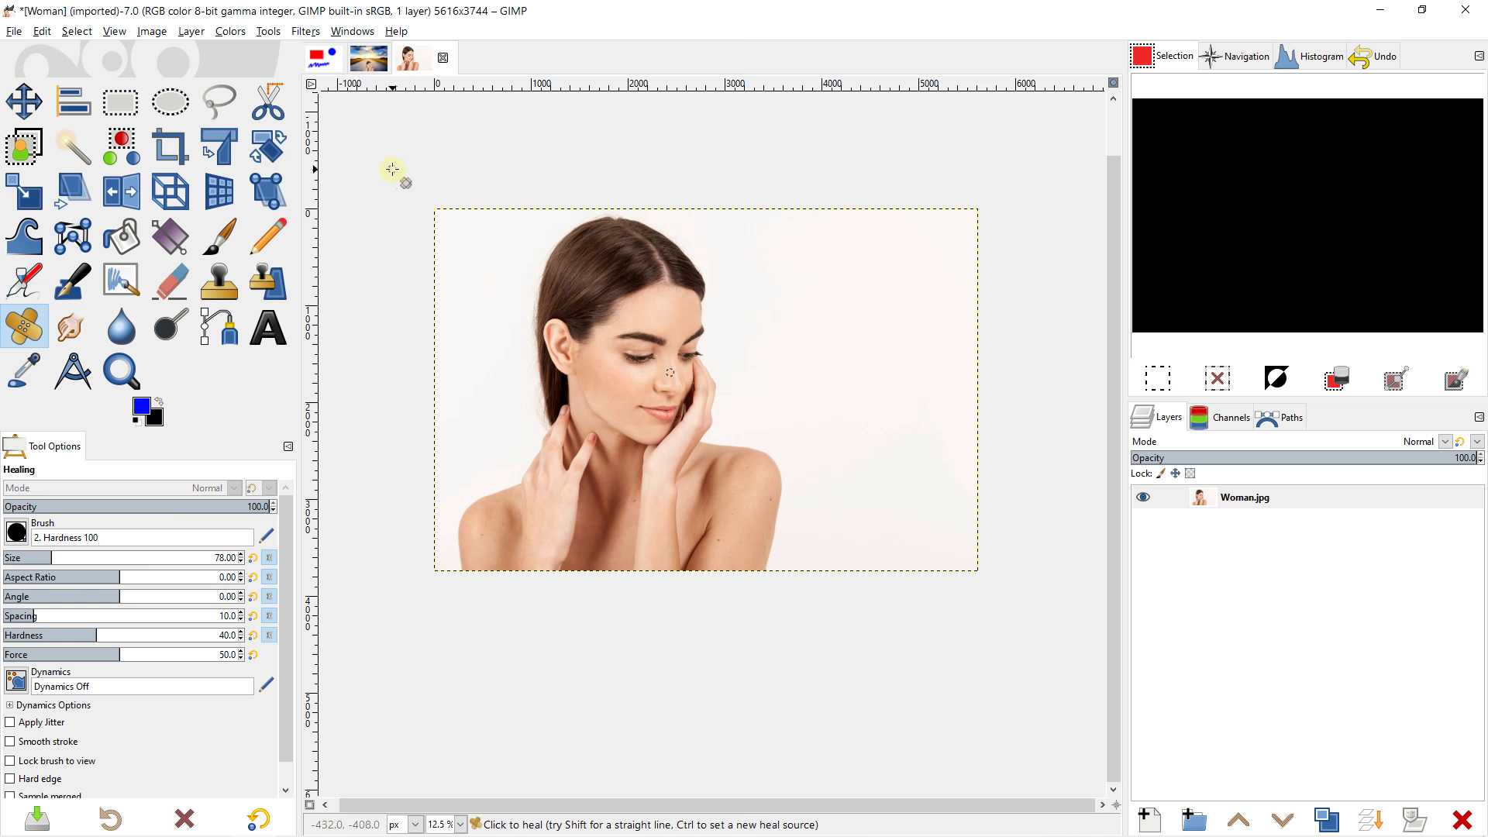
click(24, 101)
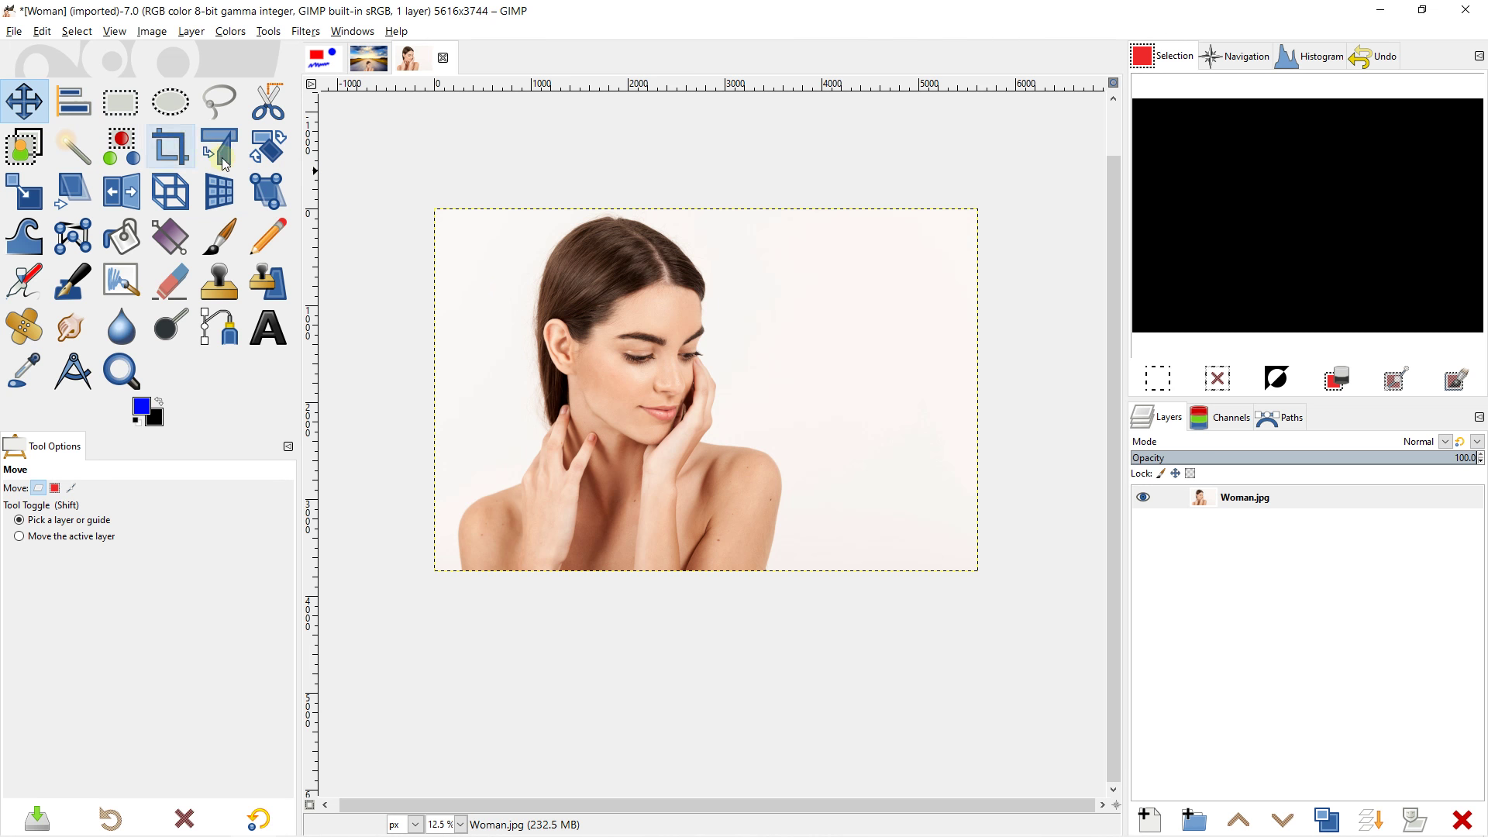